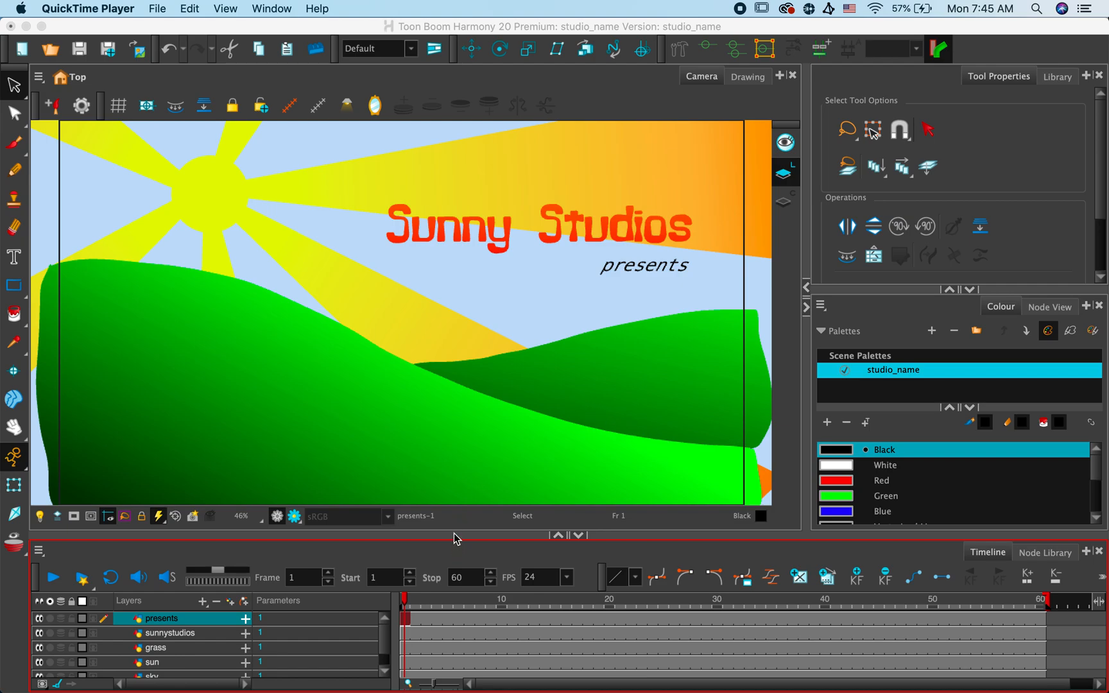
- Look over the scene's lower layers, including sky and Colour-Card, and the layer types that can be added
{"action": "left_click", "coordinate": [411, 550]}
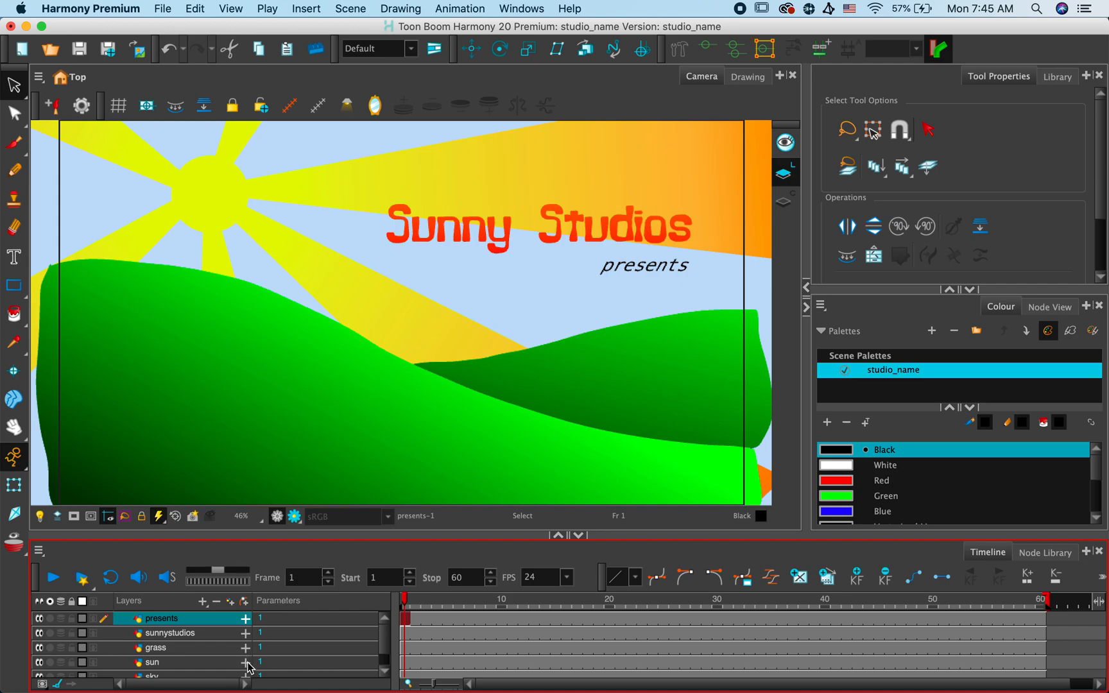
{"action": "scroll", "coordinate": [296, 655], "scroll_direction": "down", "scroll_amount": 2}
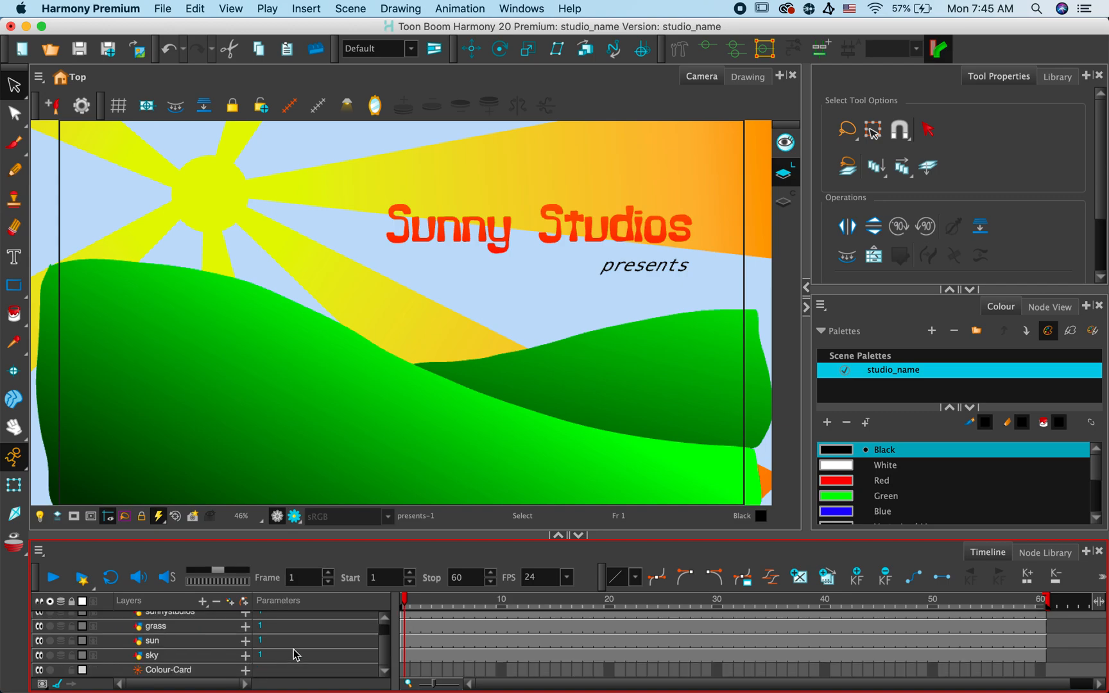
{"action": "left_click", "coordinate": [191, 671]}
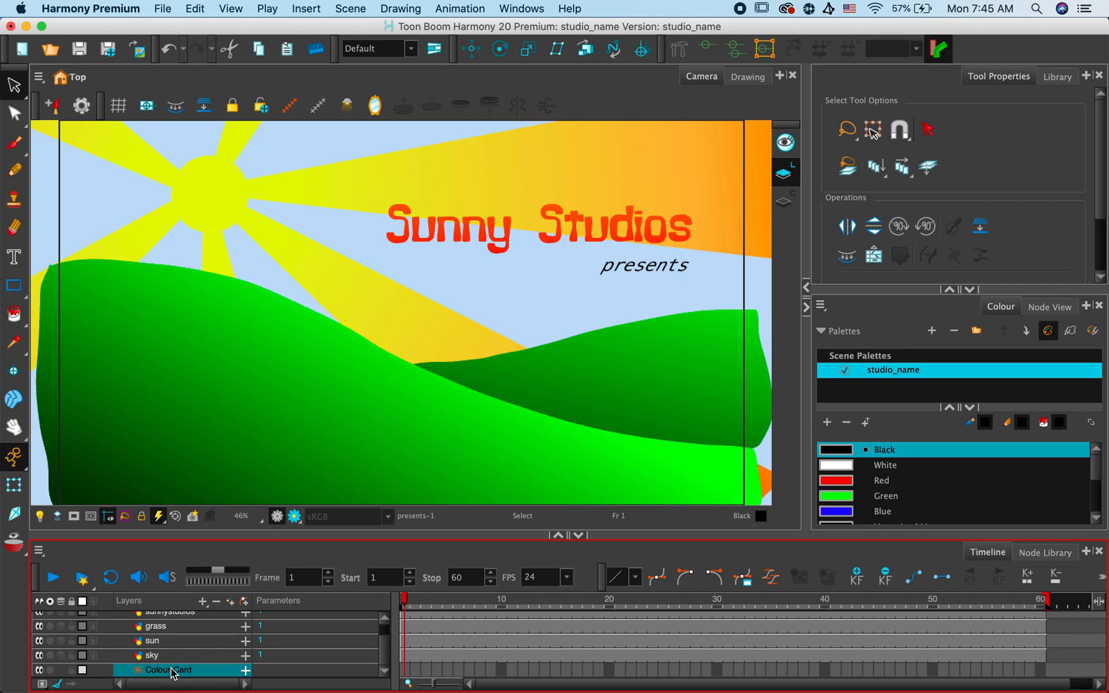
{"action": "left_click", "coordinate": [179, 662]}
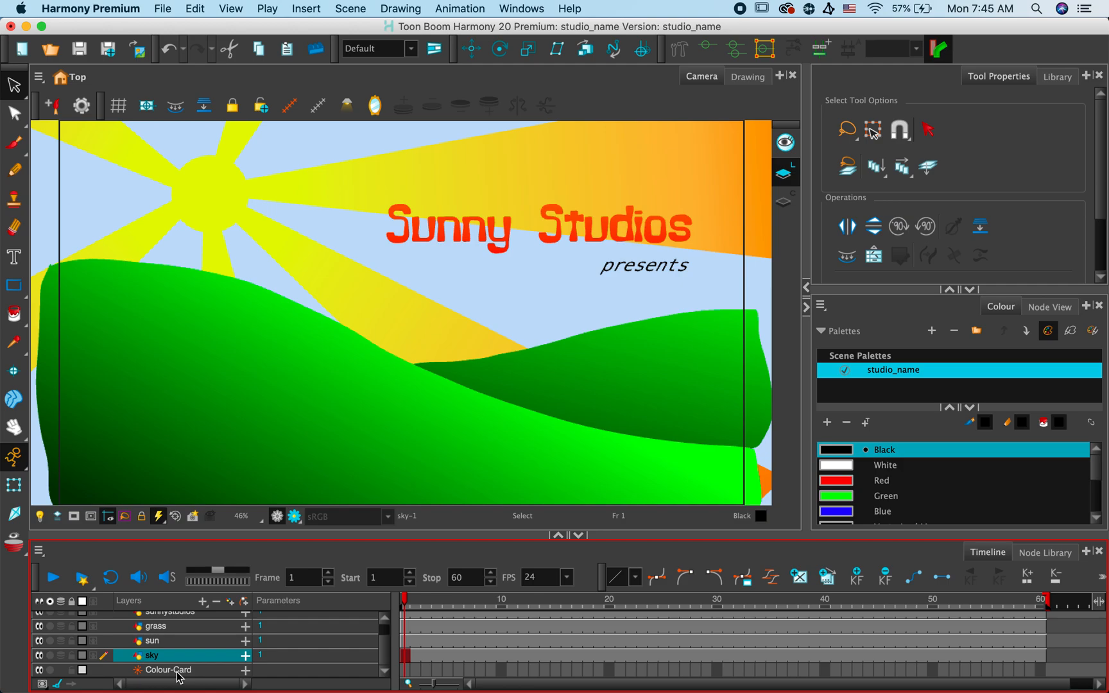
{"action": "left_click", "coordinate": [177, 672]}
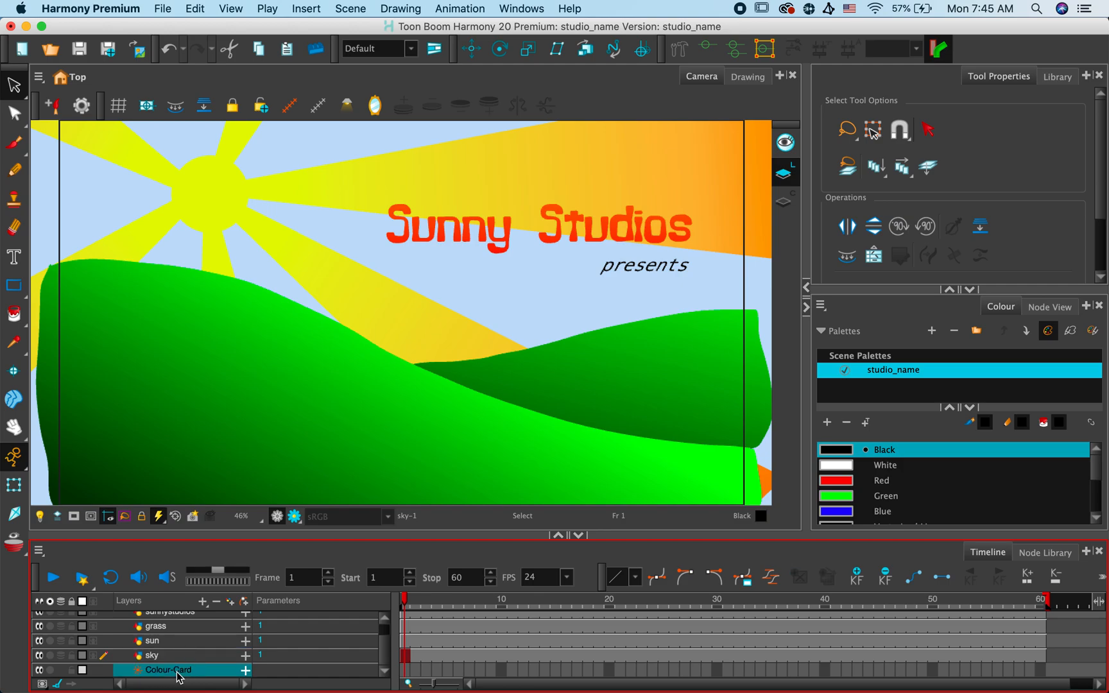
{"action": "left_click", "coordinate": [202, 604]}
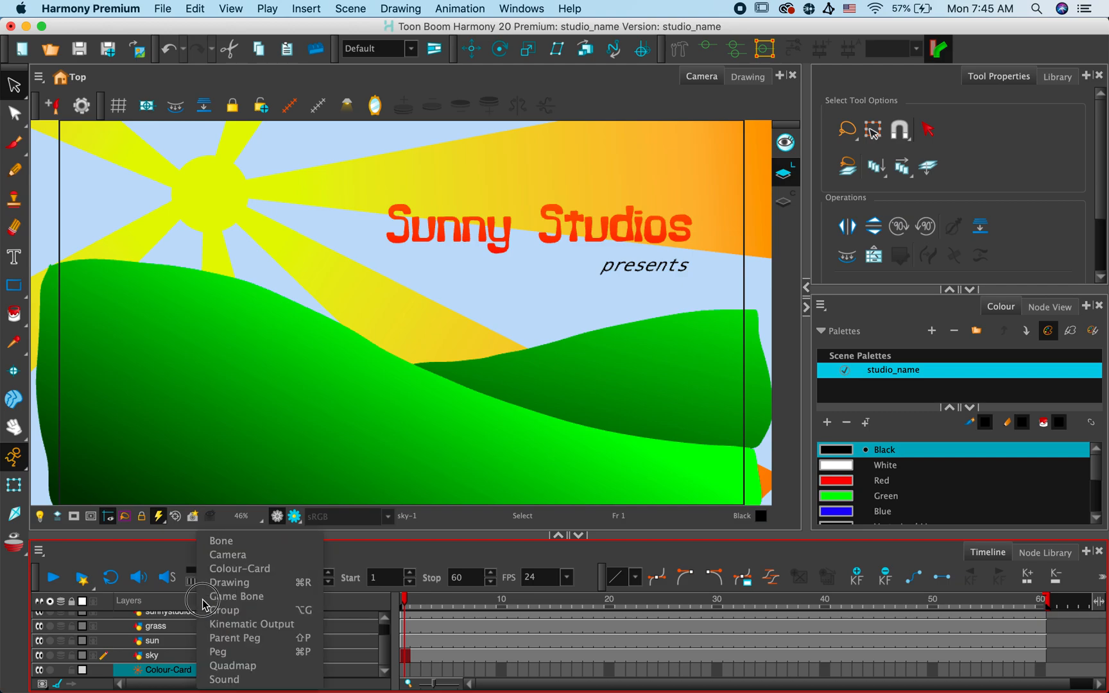
{"action": "left_click", "coordinate": [224, 570]}
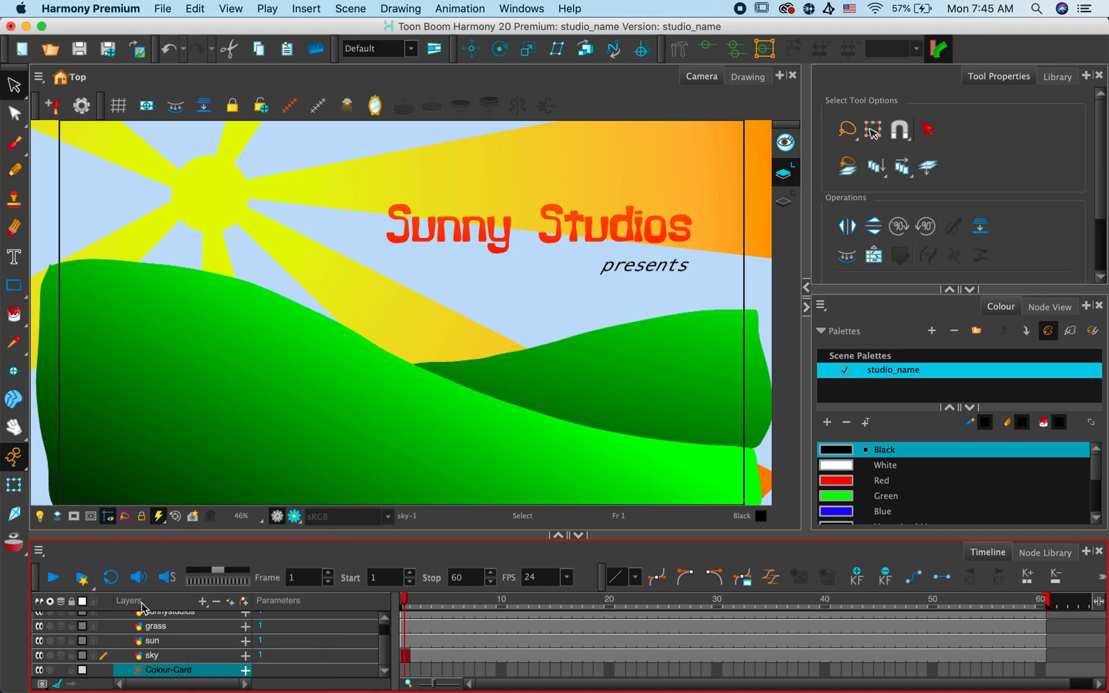
{"action": "left_click", "coordinate": [163, 657]}
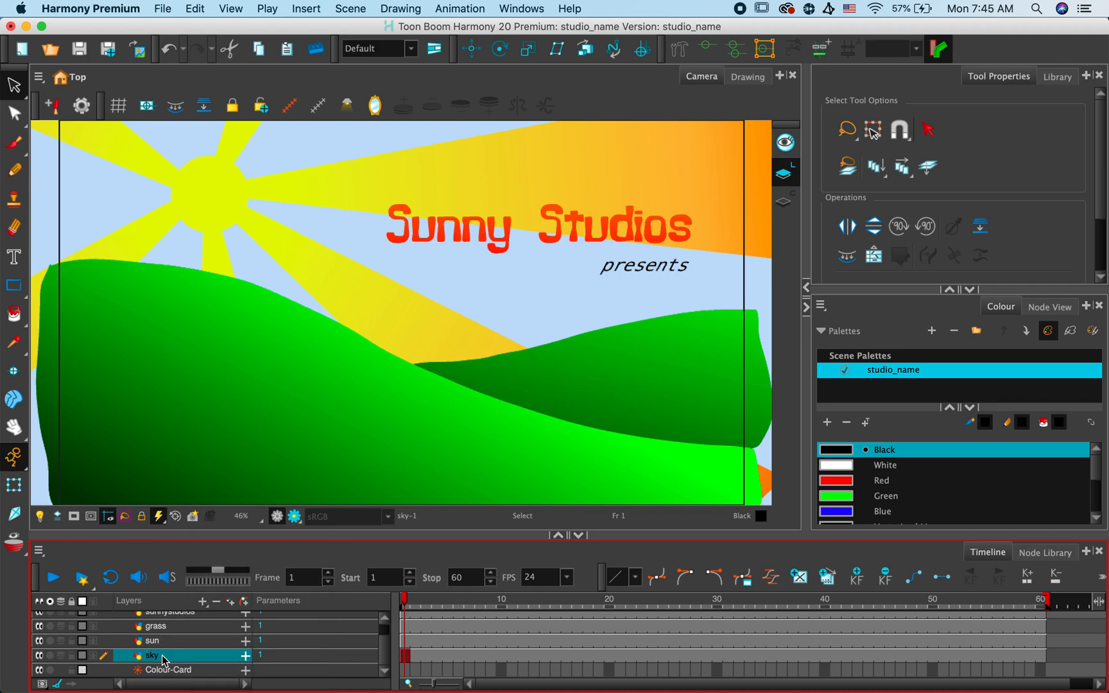
- Hide the sun, grass, presents and sunnystudios layers so that only the sky and the colour card stay enabled
{"action": "left_click", "coordinate": [40, 641]}
{"action": "left_click", "coordinate": [39, 627]}
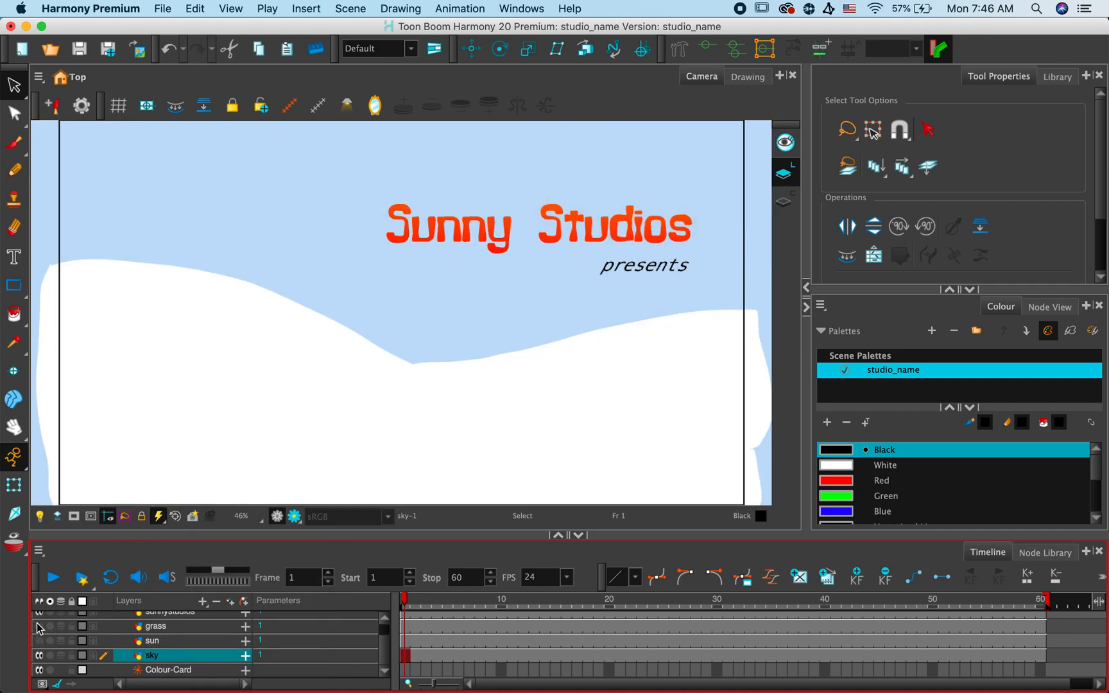
{"action": "scroll", "coordinate": [36, 628], "scroll_direction": "up", "scroll_amount": 2}
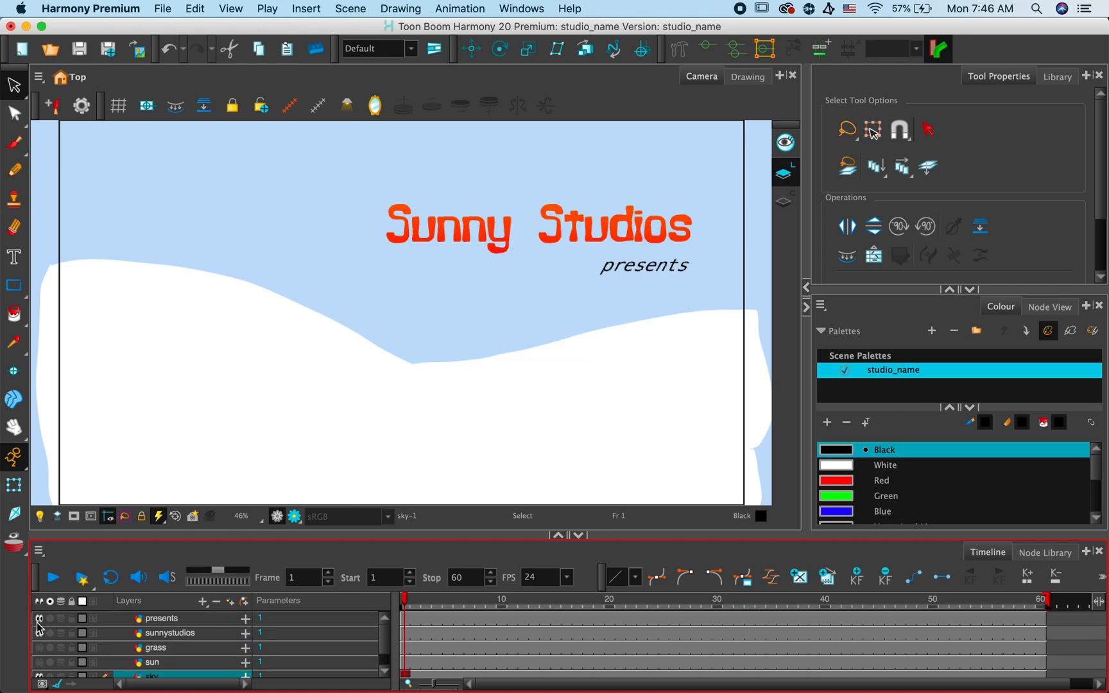
{"action": "left_click", "coordinate": [39, 619]}
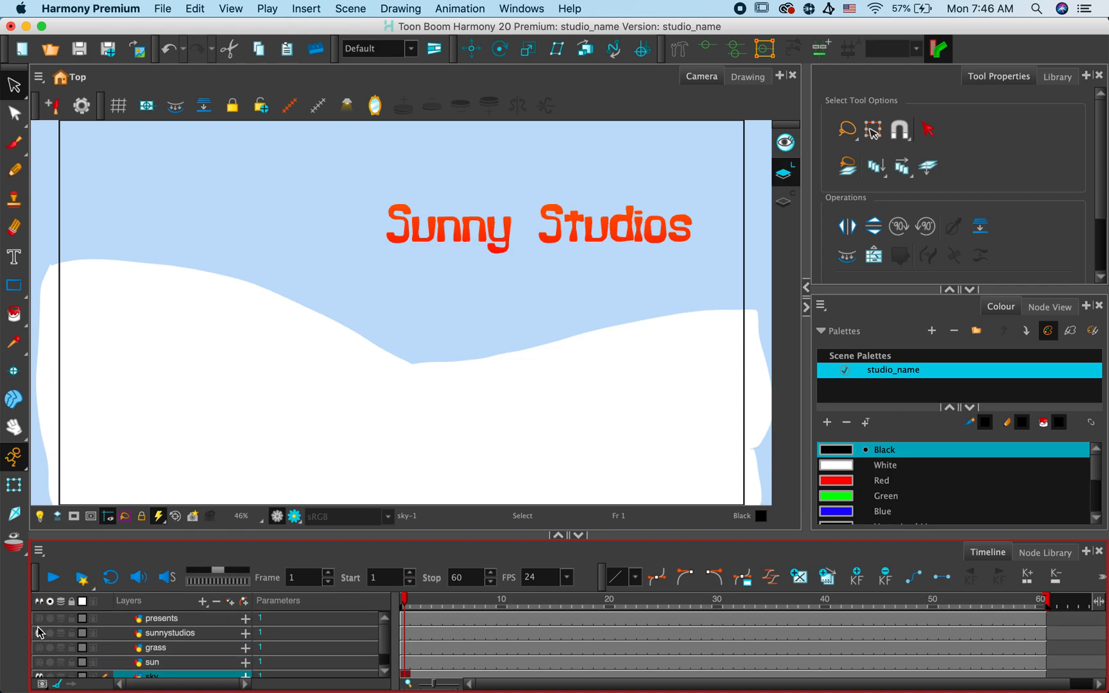
{"action": "left_click", "coordinate": [39, 633]}
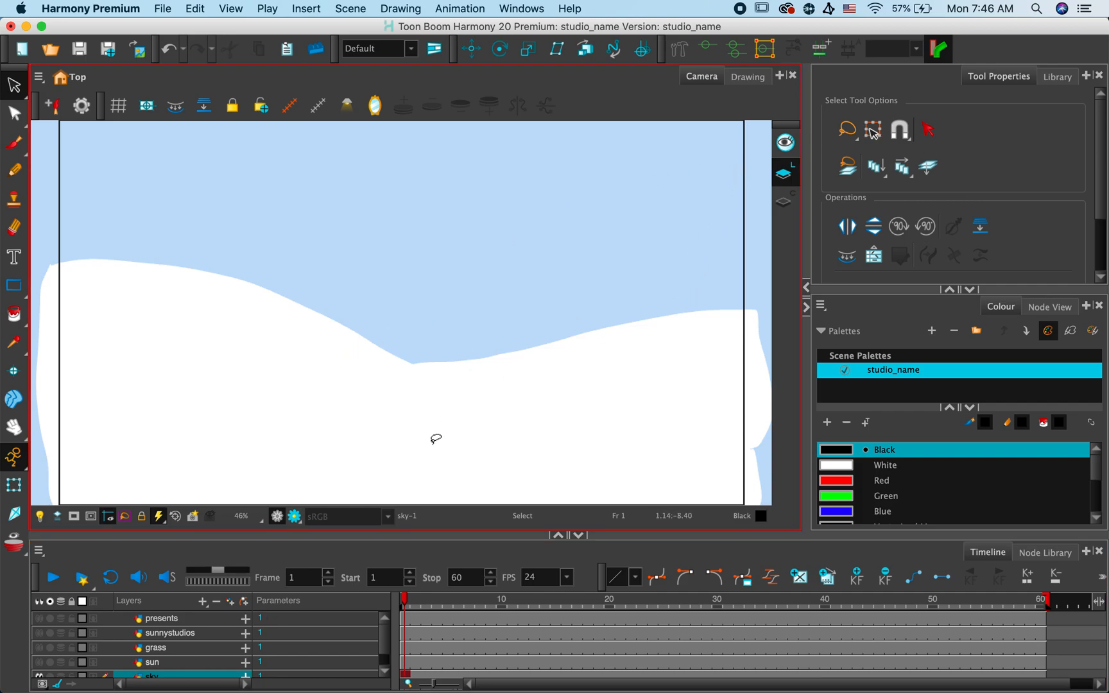
- Enable the sun, grass, sunnystudios and presents layers one after another
{"action": "left_click", "coordinate": [39, 663]}
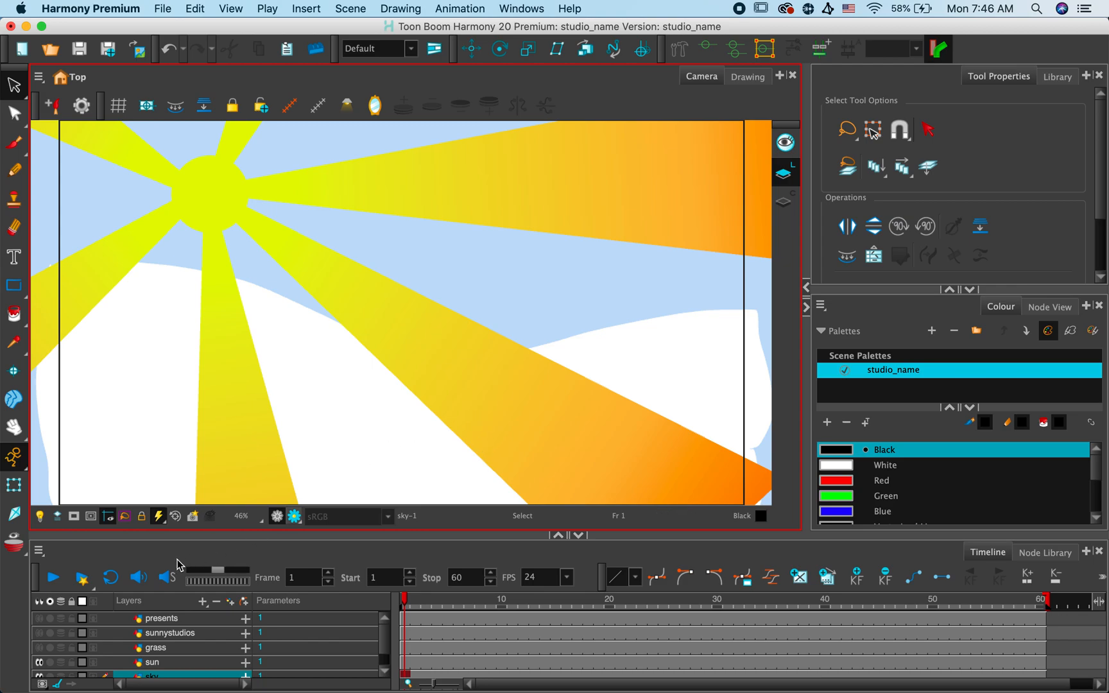
{"action": "left_click", "coordinate": [39, 649]}
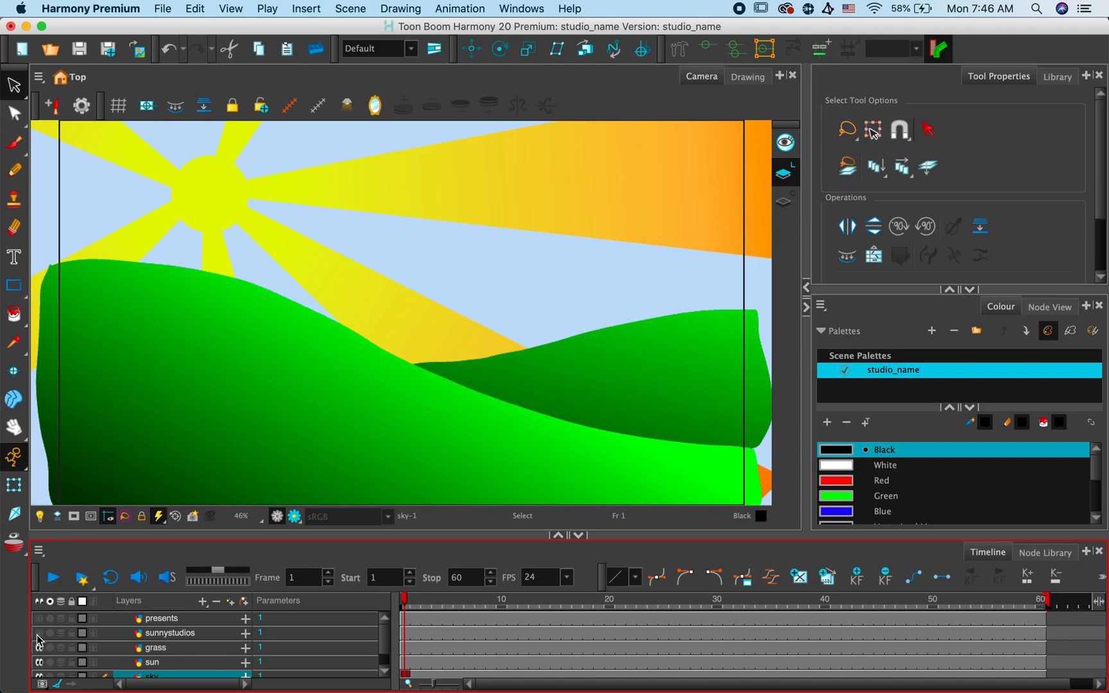
{"action": "left_click", "coordinate": [39, 634]}
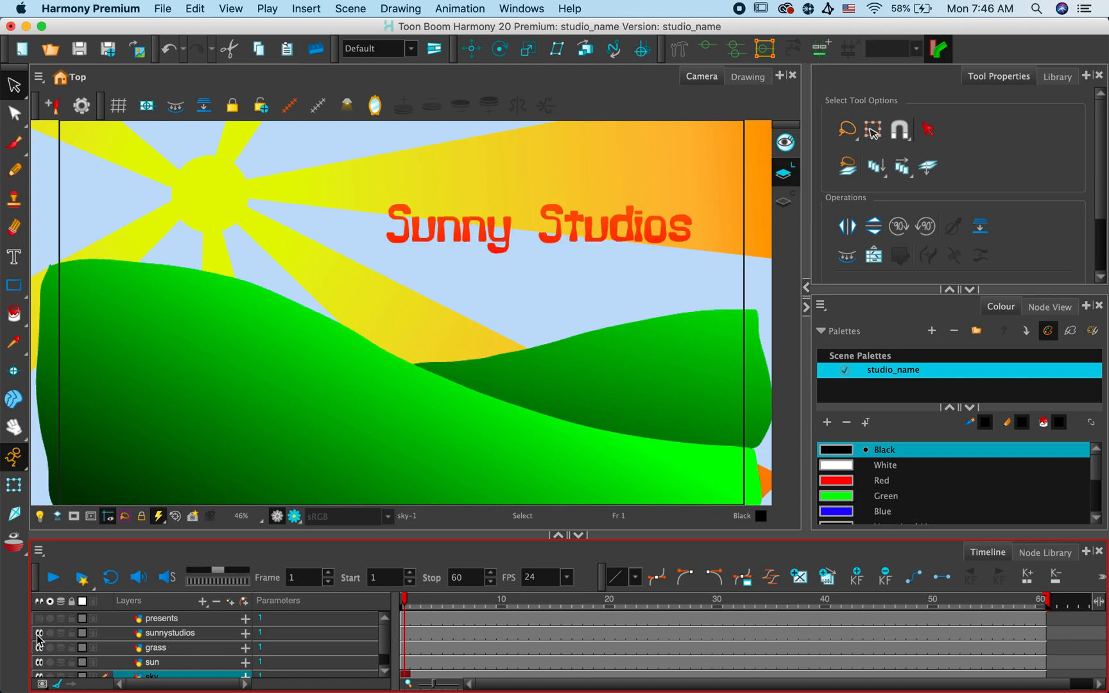
{"action": "left_click", "coordinate": [39, 618]}
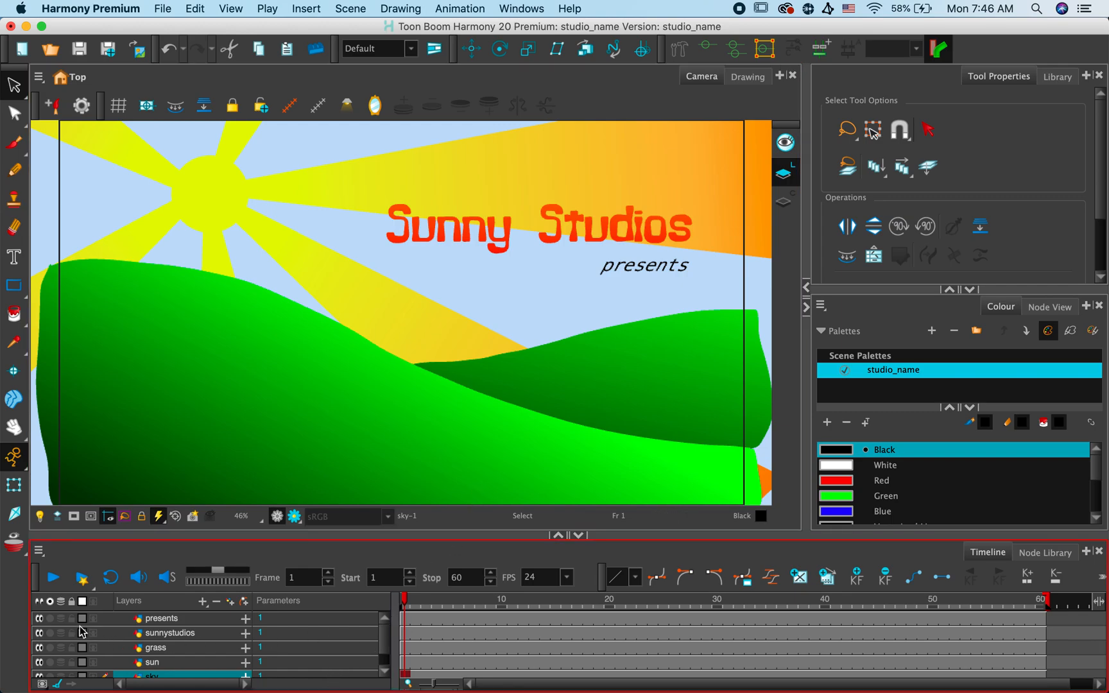
- Hide the presents and sunnystudios text layers
{"action": "left_click", "coordinate": [39, 619]}
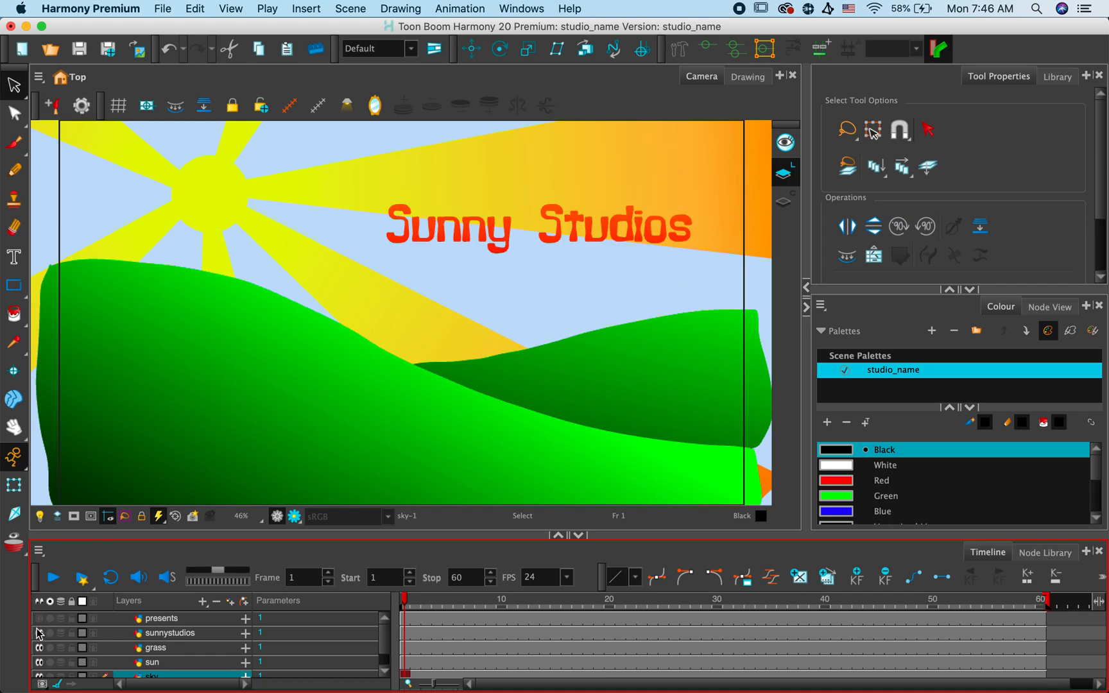
{"action": "left_click", "coordinate": [38, 633]}
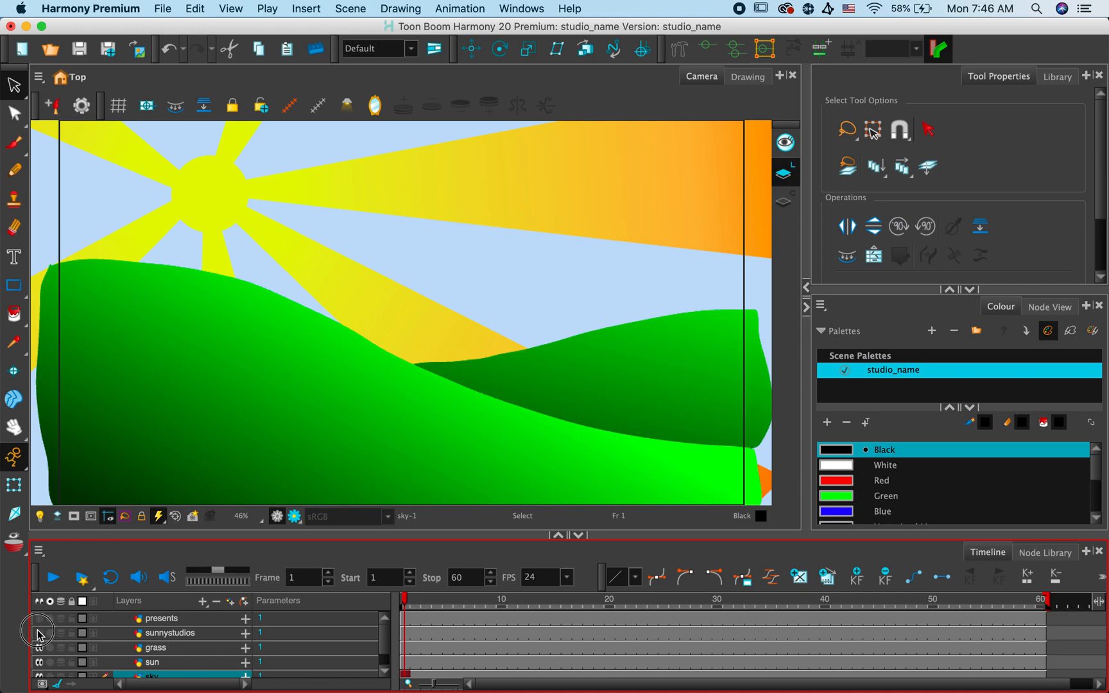
- Insert keyframes on the sun layer at frames 1 and 24
{"action": "left_click", "coordinate": [404, 663]}
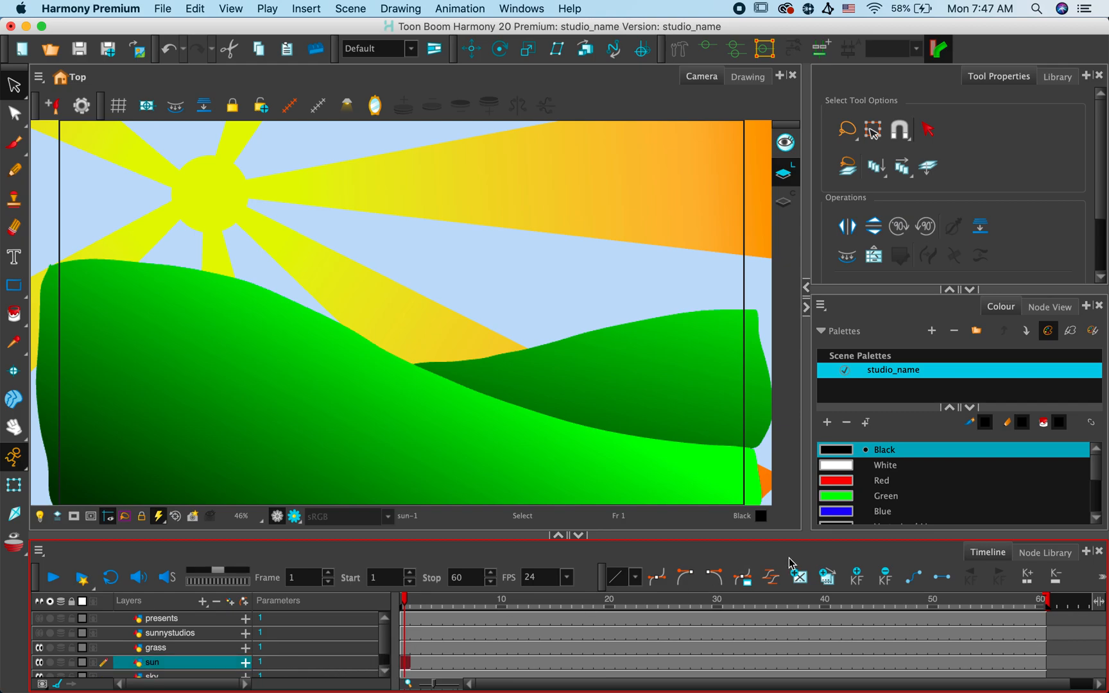
{"action": "left_click", "coordinate": [857, 580]}
{"action": "left_click", "coordinate": [654, 665]}
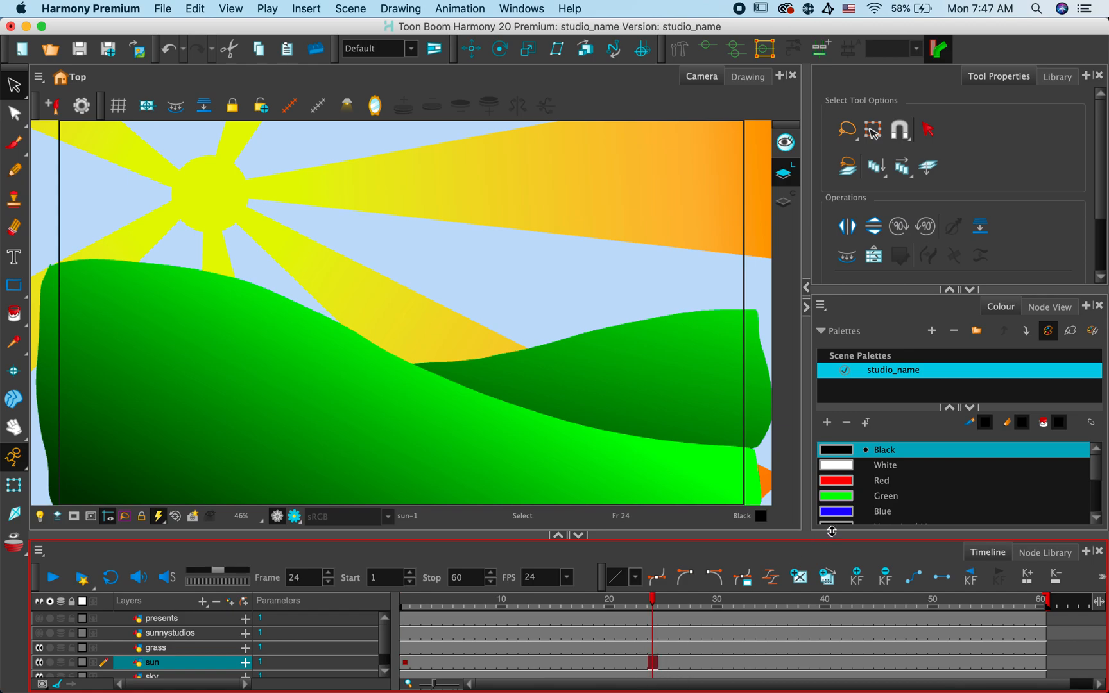
{"action": "left_click", "coordinate": [856, 576]}
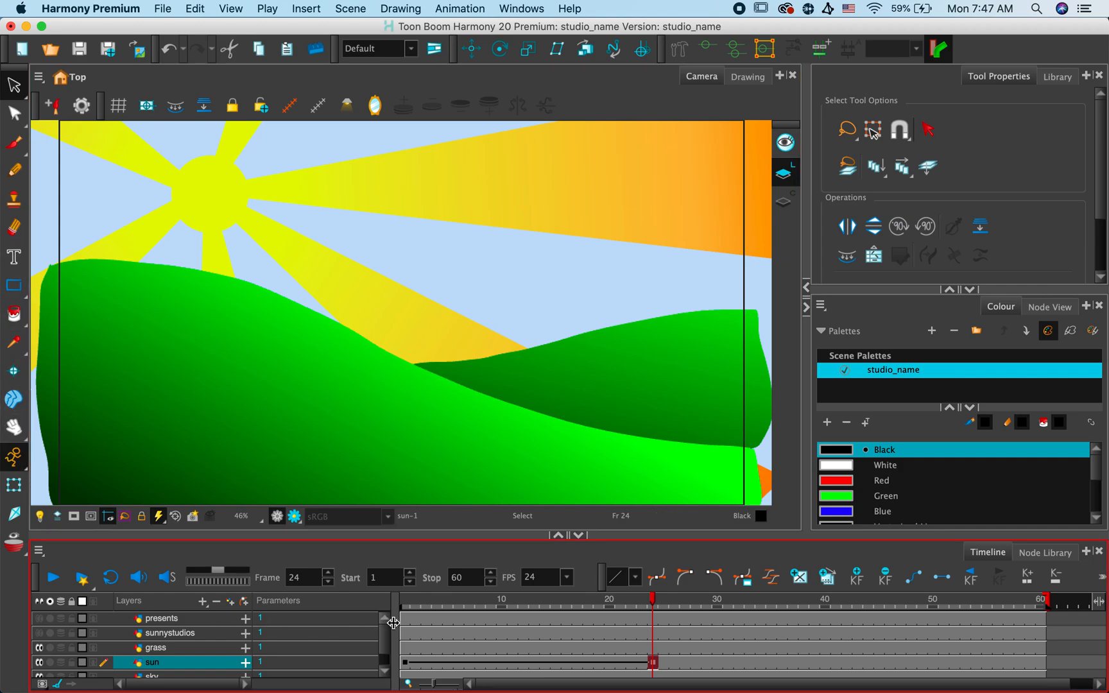
- Rotate the sun layer at frame 24 by more than a full turn about the sun's centre with the Rotate tool
{"action": "left_click", "coordinate": [12, 488]}
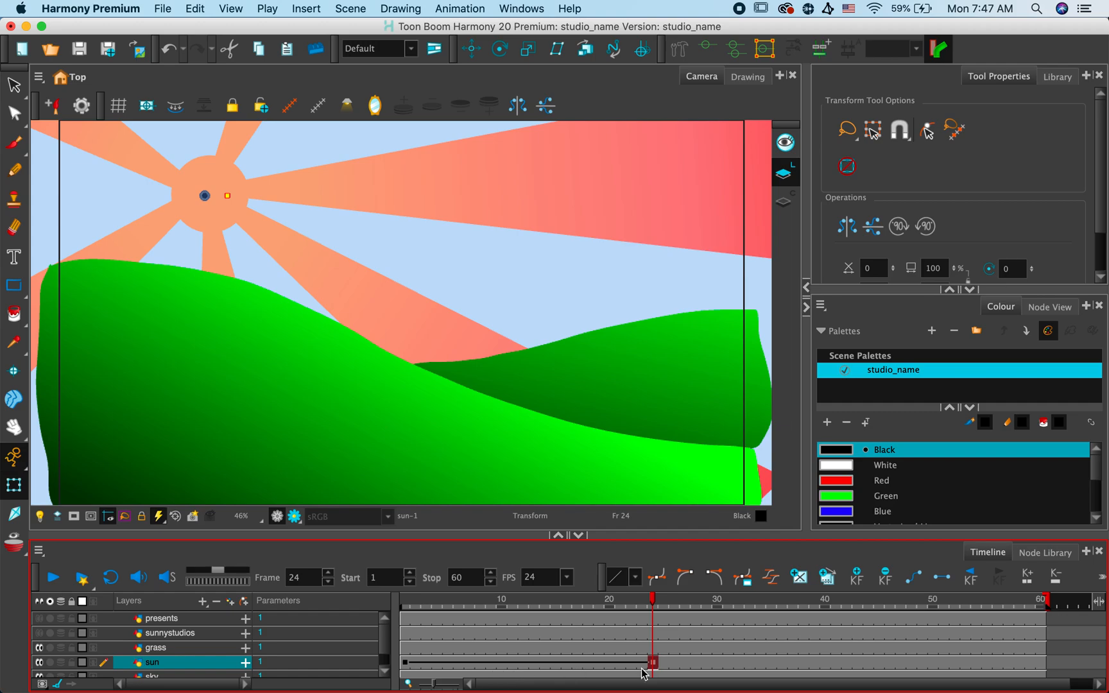
{"action": "left_click", "coordinate": [405, 664]}
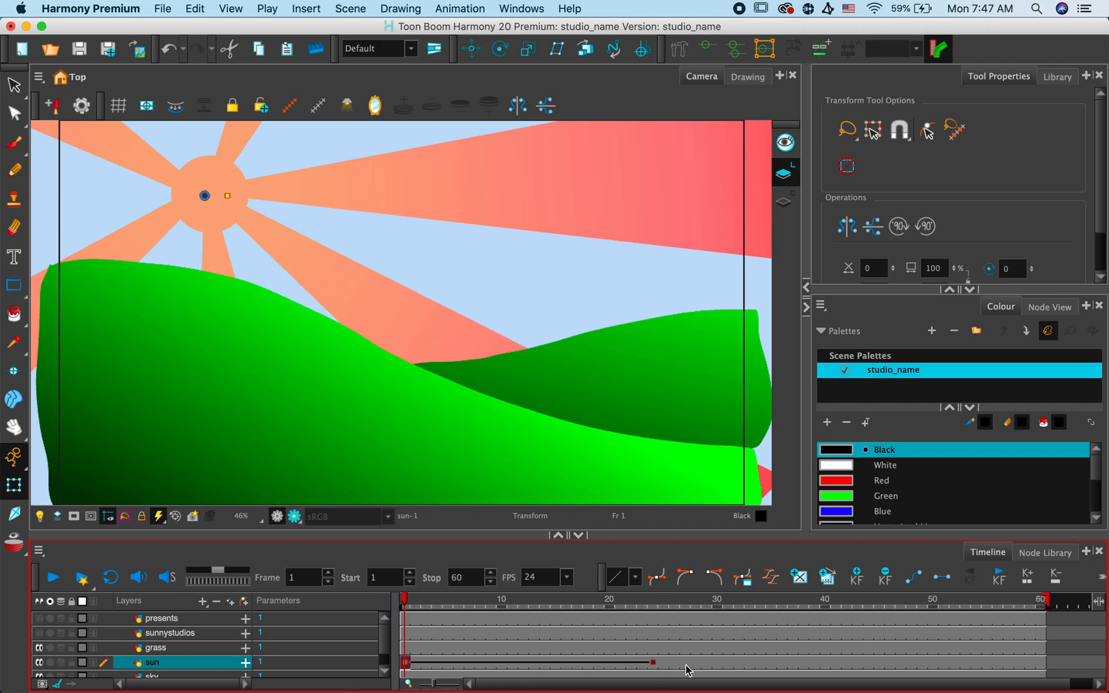
{"action": "left_click", "coordinate": [653, 663]}
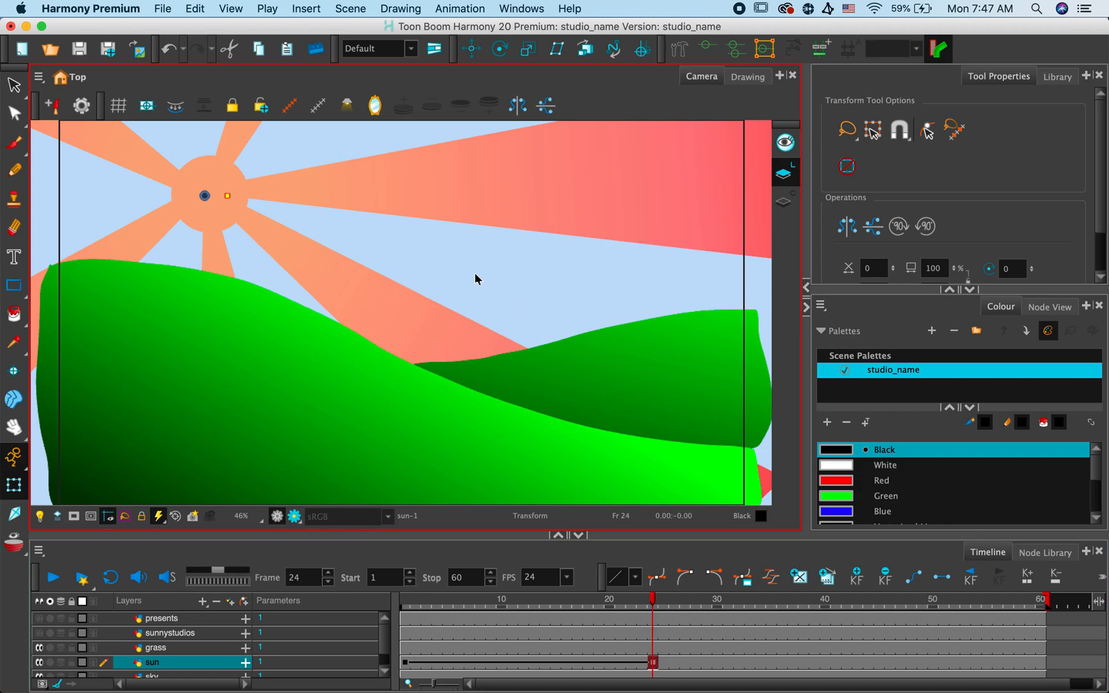
{"action": "left_click", "coordinate": [500, 49]}
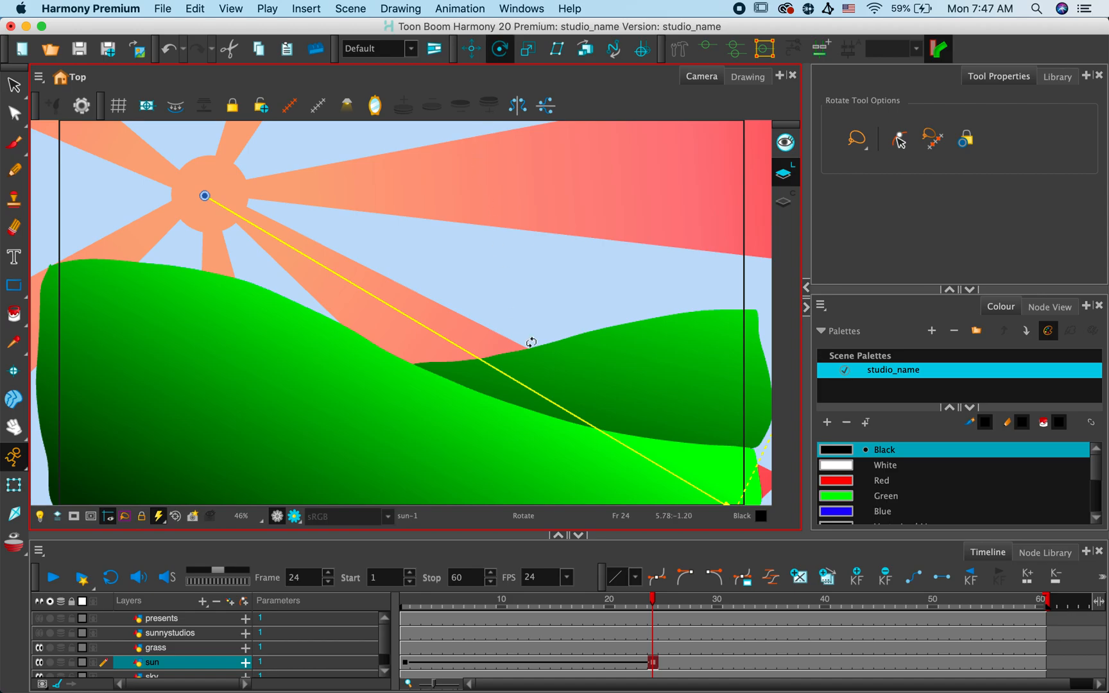
{"action": "scroll", "coordinate": [532, 343], "scroll_direction": "down", "scroll_amount": 6}
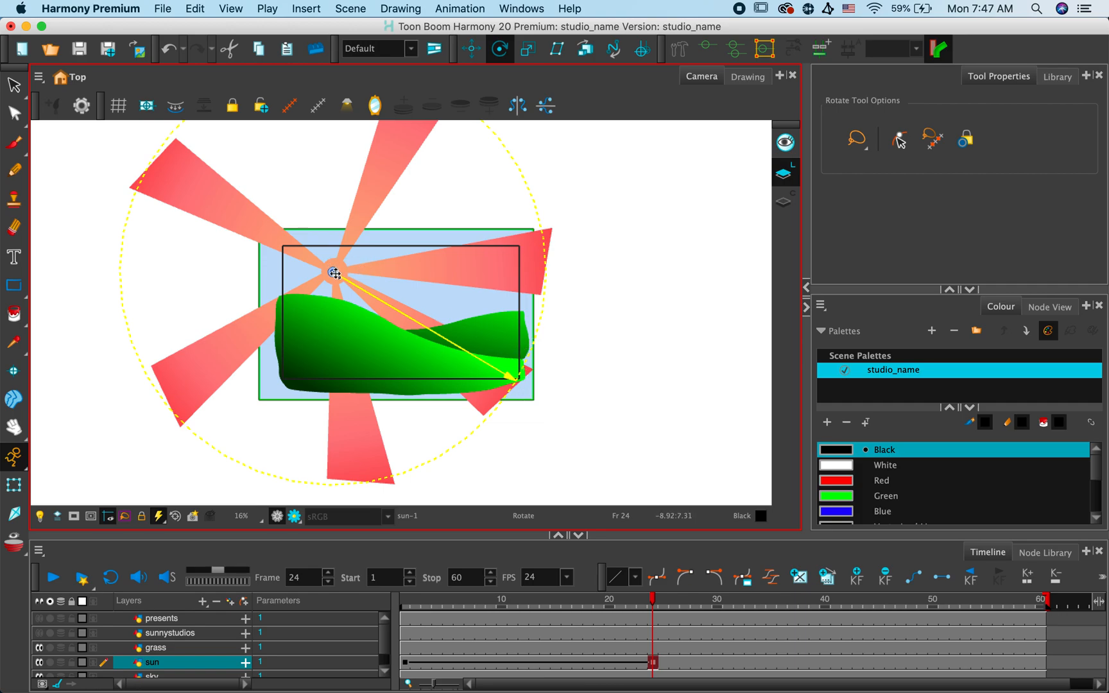
{"action": "mouse_move", "coordinate": [333, 272]}
{"action": "left_mouse_down"}
{"action": "mouse_move", "coordinate": [358, 287]}
{"action": "mouse_move", "coordinate": [333, 272]}
{"action": "left_mouse_up"}
{"action": "left_click_drag", "start_coordinate": [534, 400], "coordinate": [370, 166]}
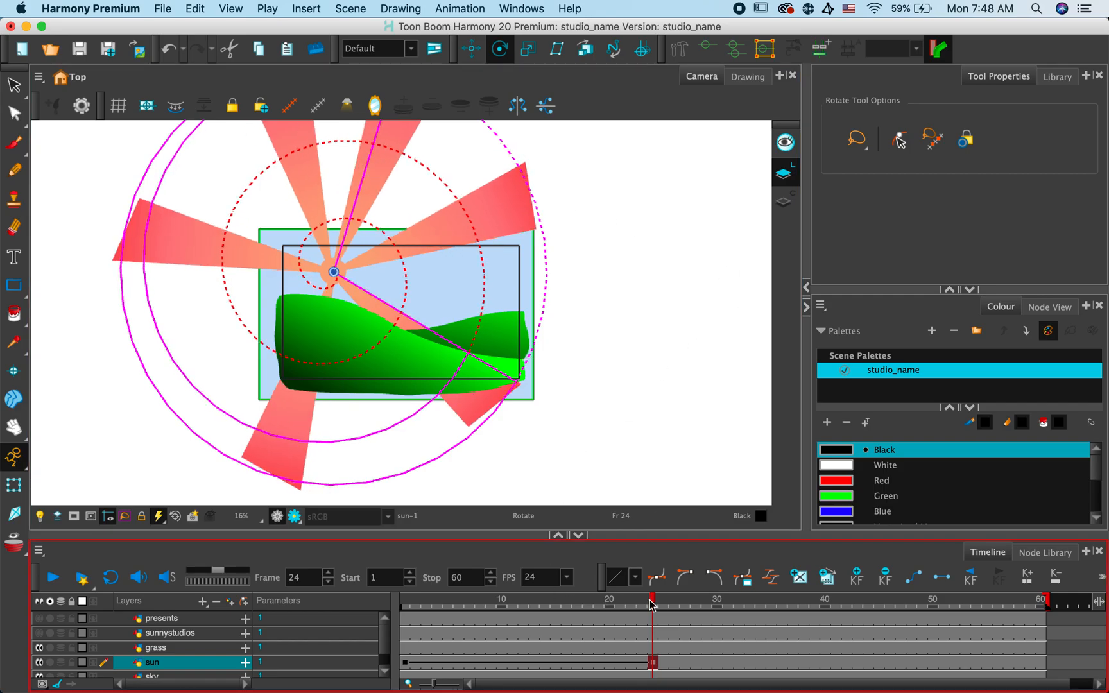
- Play the sun's rotation from frame 1, stop the playback and undo the rotation
{"action": "left_click_drag", "start_coordinate": [653, 599], "coordinate": [404, 599]}
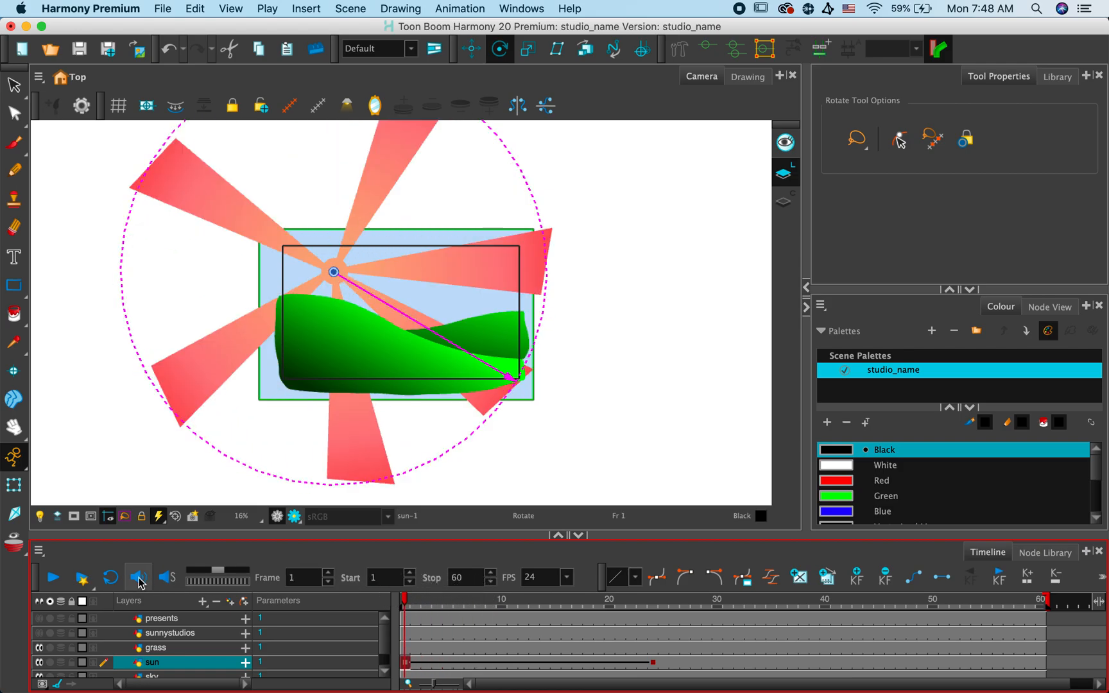
{"action": "left_click", "coordinate": [54, 577]}
{"action": "left_click", "coordinate": [54, 578]}
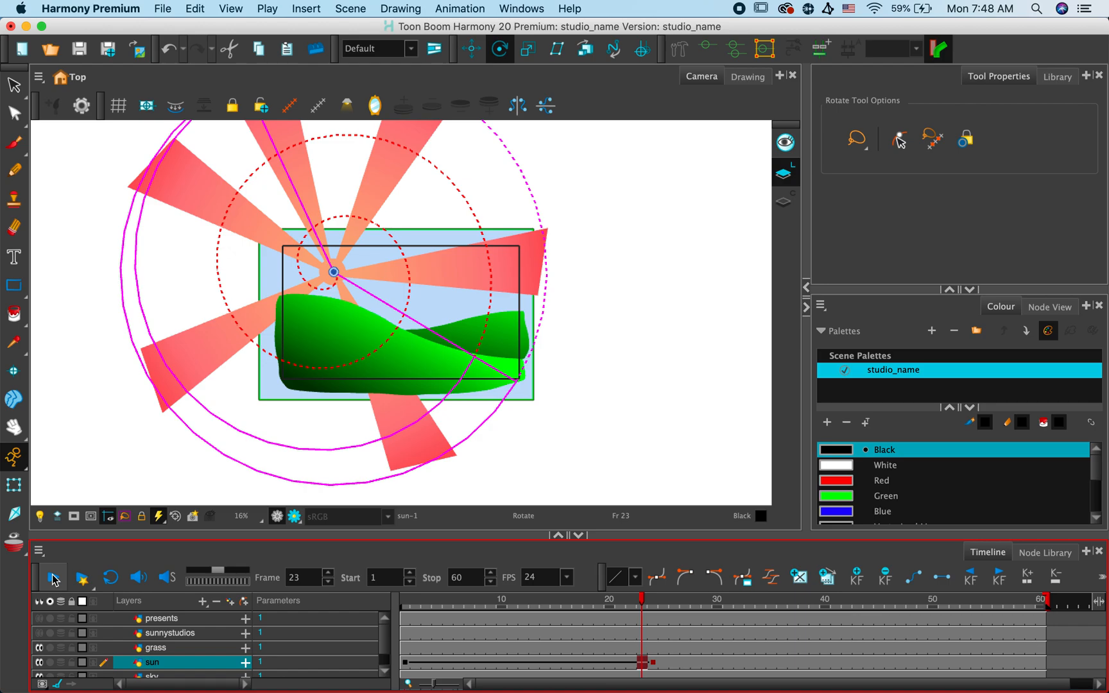
{"action": "key", "text": "super+z"}
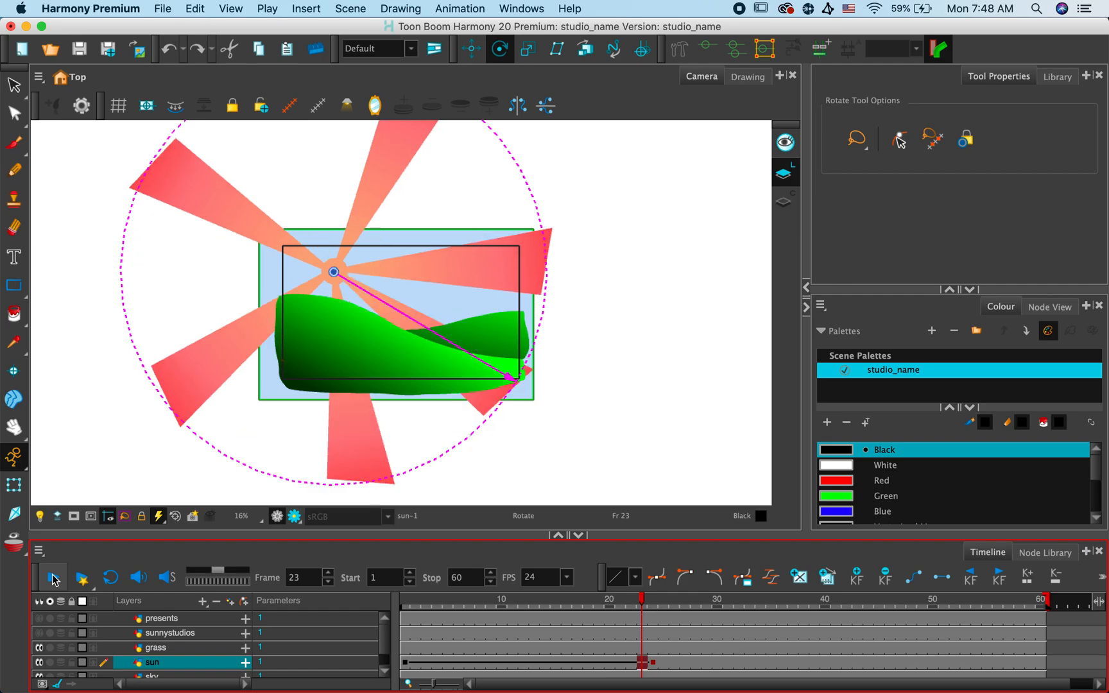
- Scale the sun up to about twice its size at the frame 24 keyframe and check the change on the timeline
{"action": "left_click", "coordinate": [654, 662]}
{"action": "left_click", "coordinate": [471, 50]}
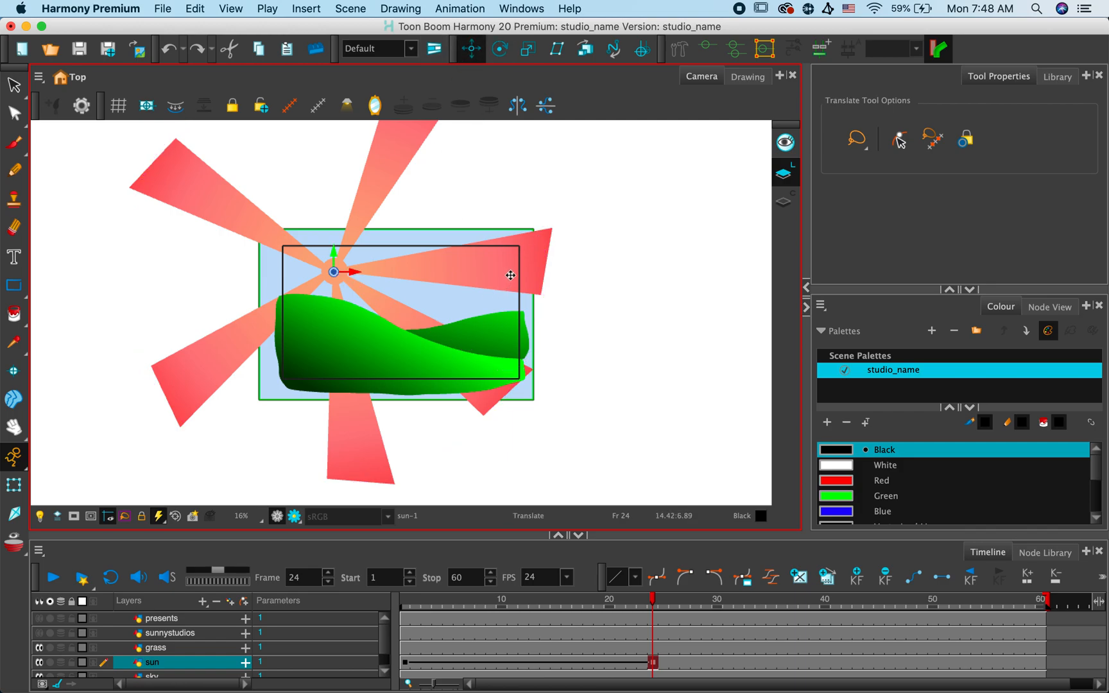
{"action": "left_click", "coordinate": [14, 485]}
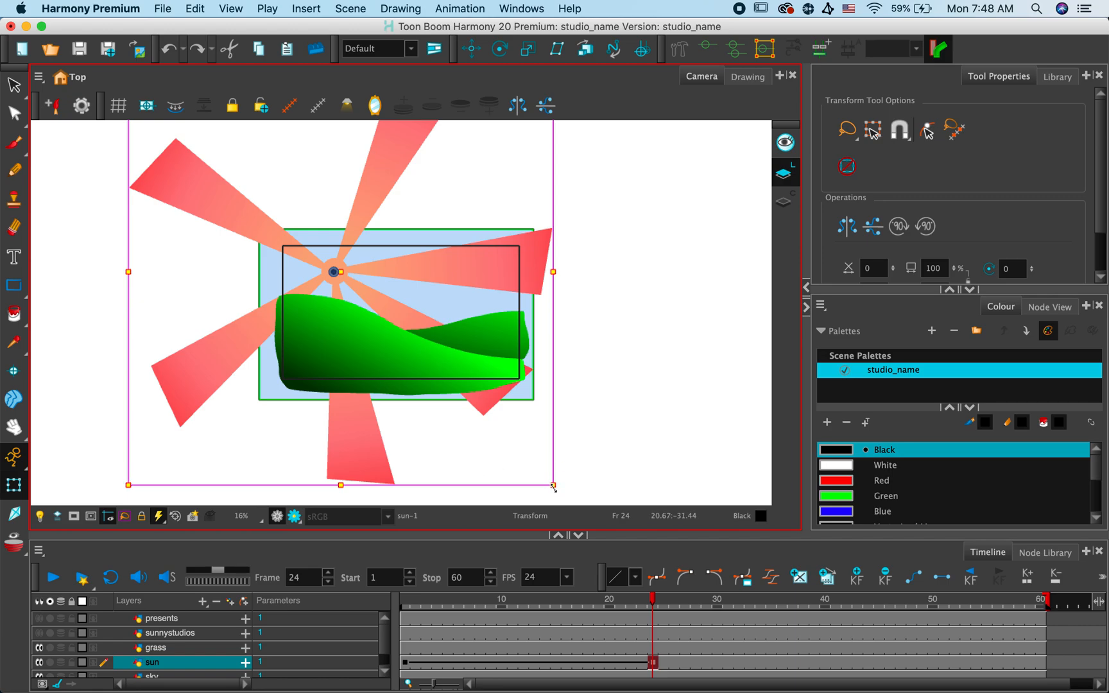
{"action": "mouse_move", "coordinate": [554, 484]}
{"action": "left_mouse_down"}
{"action": "mouse_move", "coordinate": [696, 623]}
{"action": "mouse_move", "coordinate": [798, 686]}
{"action": "left_mouse_up"}
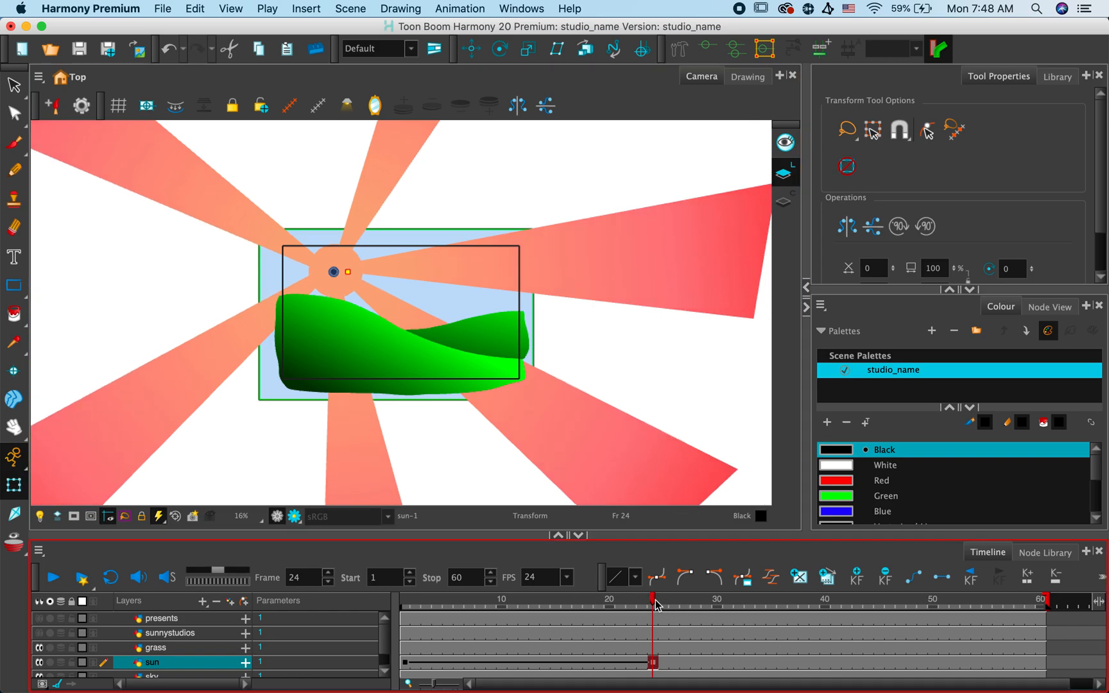
{"action": "left_click_drag", "start_coordinate": [651, 600], "coordinate": [651, 652]}
- Rotate the enlarged sun about its centre at the frame 24 keyframe with the Rotate tool
{"action": "left_click", "coordinate": [499, 47]}
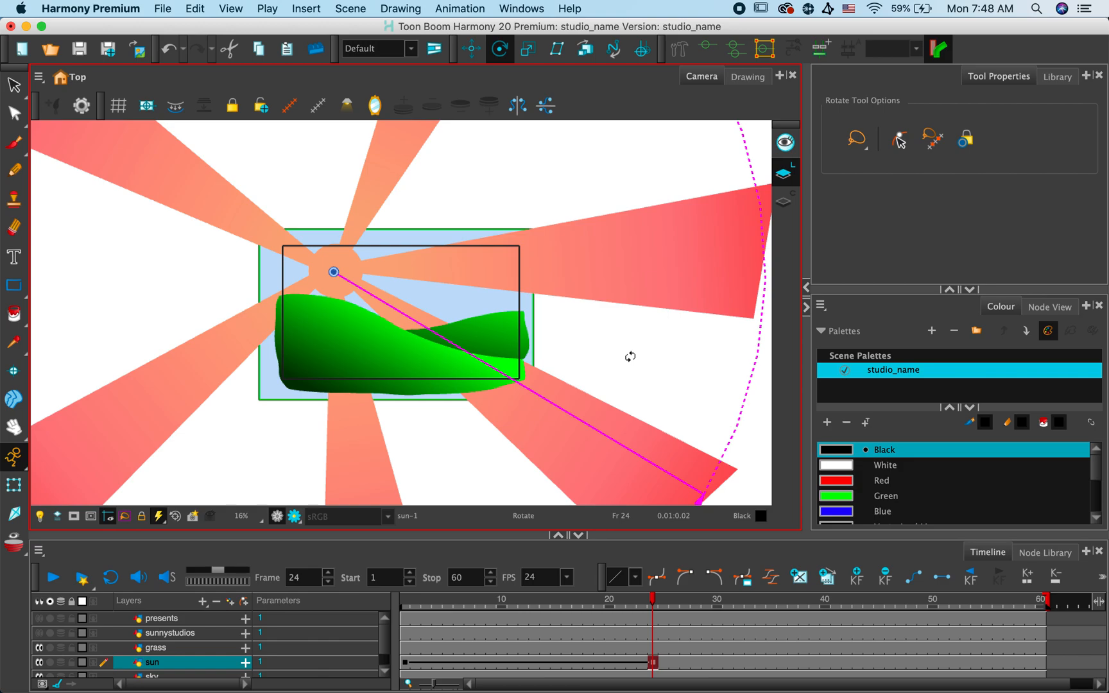
{"action": "key", "text": "2"}
{"action": "key", "text": "2"}
{"action": "key", "text": "2"}
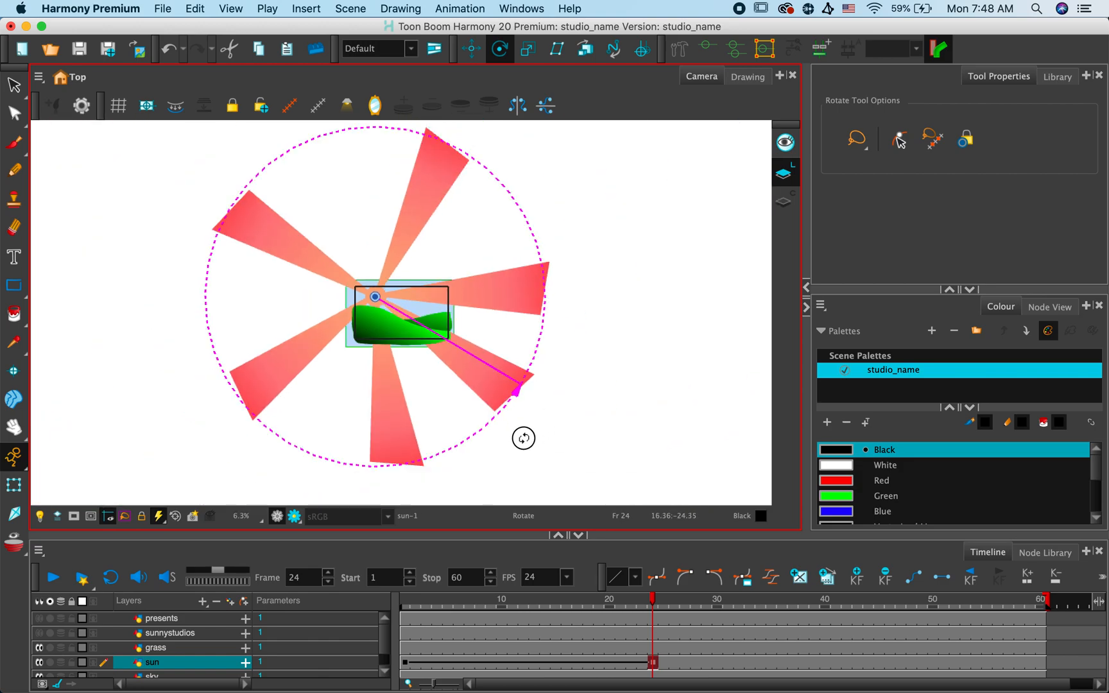
{"action": "left_click_drag", "start_coordinate": [527, 391], "coordinate": [255, 418]}
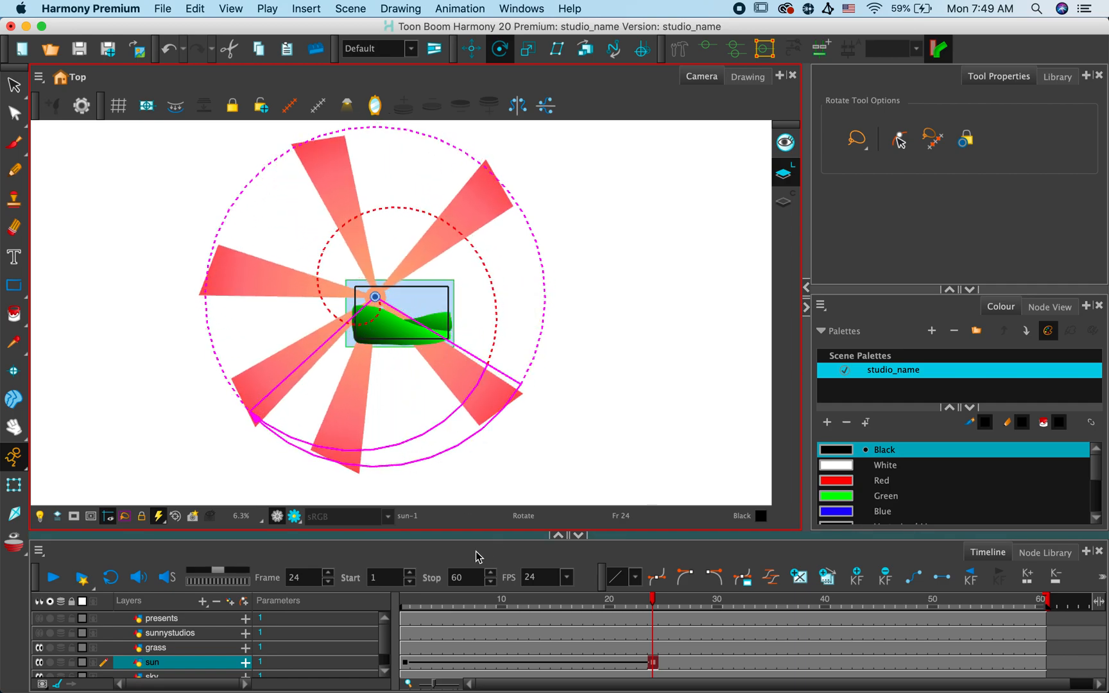
- Reset the camera view and play the sun's combined growth and rotation from frame 1
{"action": "left_click", "coordinate": [404, 603]}
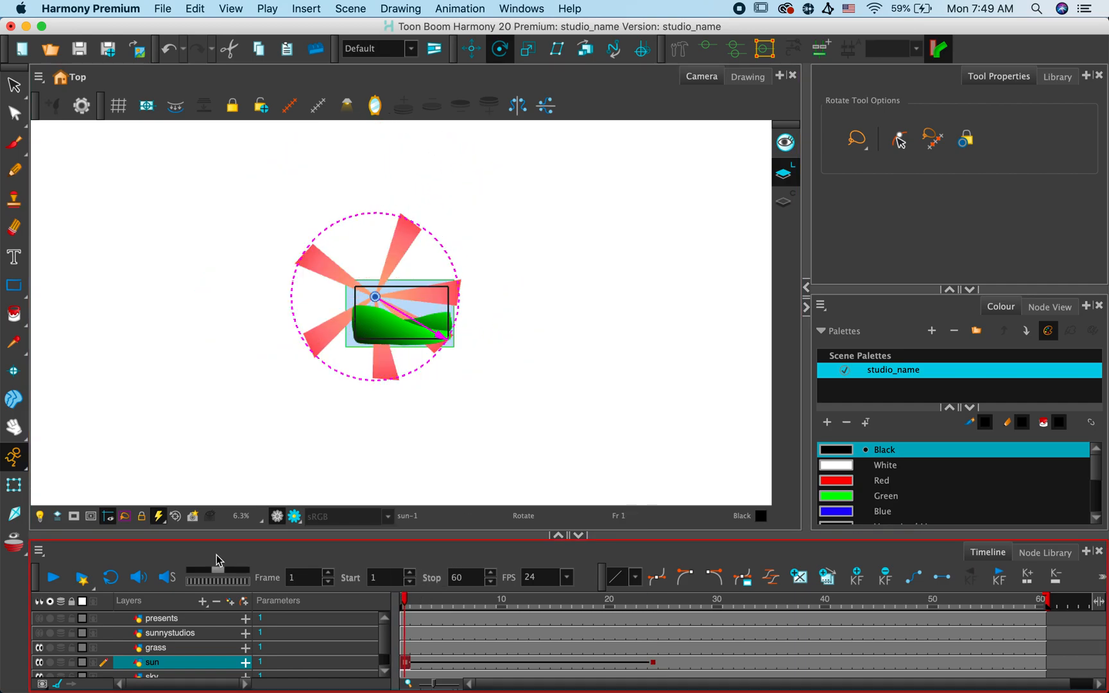
{"action": "left_click", "coordinate": [175, 517]}
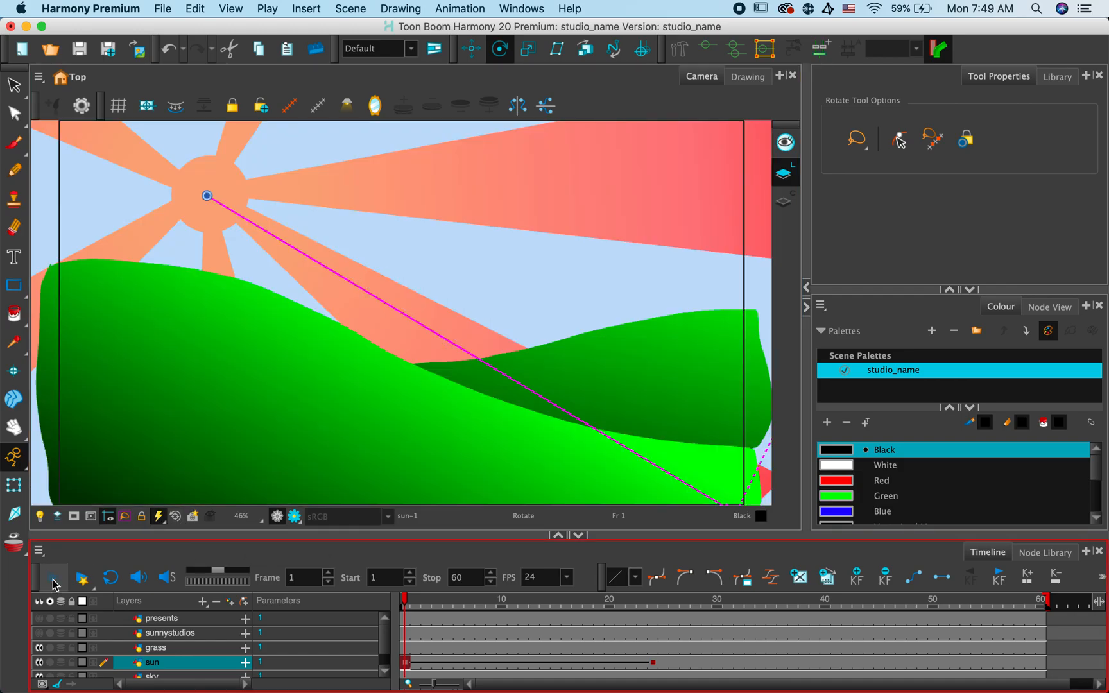
{"action": "left_click", "coordinate": [53, 578]}
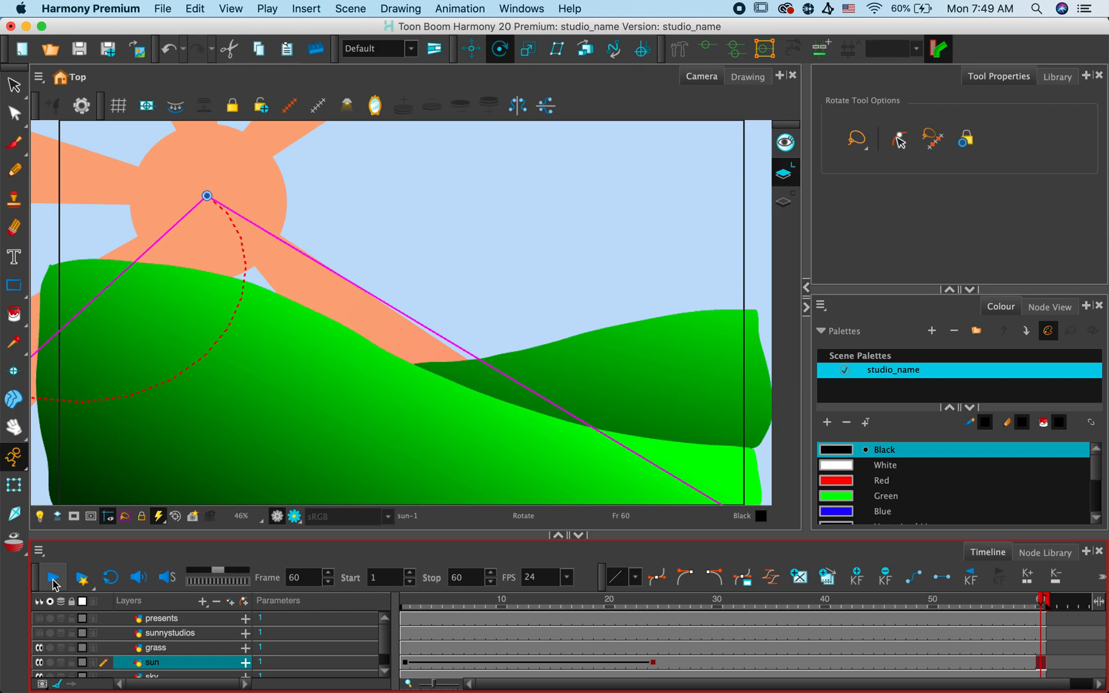
- Move the sun layer's keyframe from frame 24 to frame 50 and play the slower animation from frame 1
{"action": "left_click", "coordinate": [653, 662]}
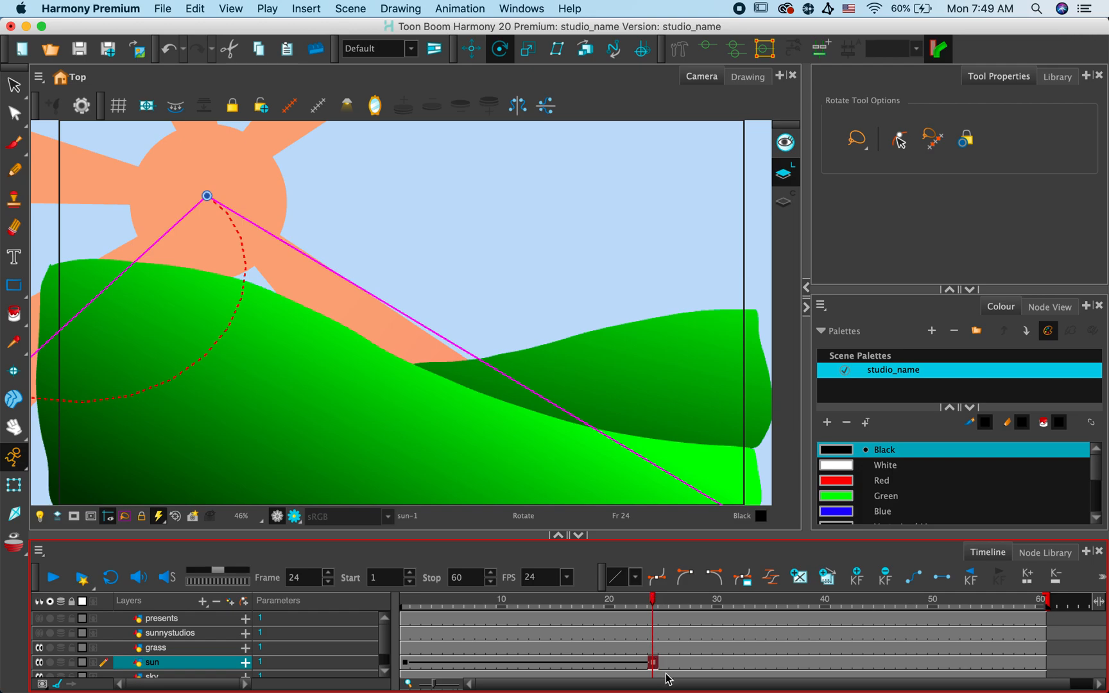
{"action": "left_click_drag", "start_coordinate": [655, 664], "coordinate": [934, 663]}
{"action": "left_click", "coordinate": [406, 602]}
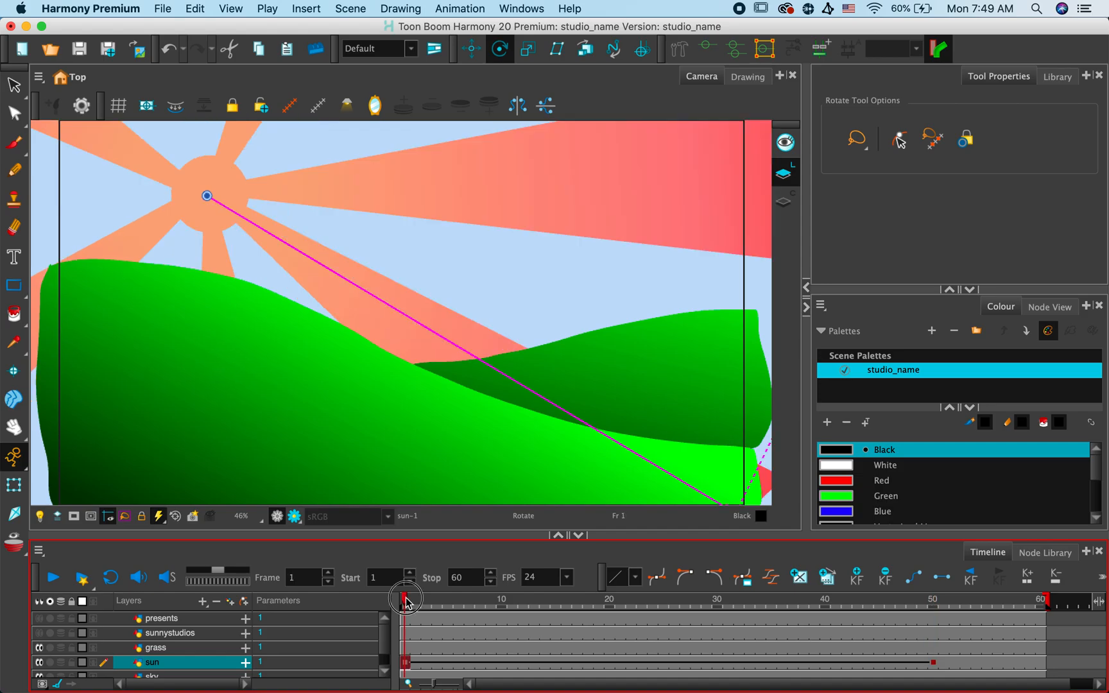
{"action": "left_click", "coordinate": [56, 583]}
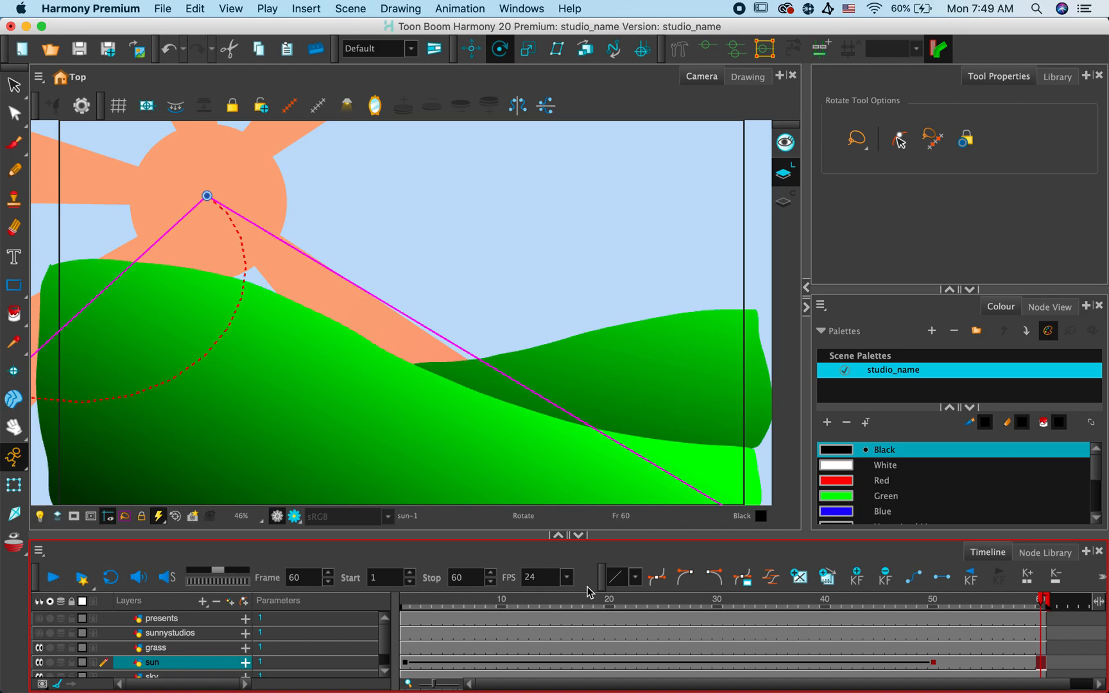
- Adjust the sun's rotation about its centre at the frame 50 keyframe so one ray extends behind the title area, and reset the view
{"action": "left_click", "coordinate": [934, 662]}
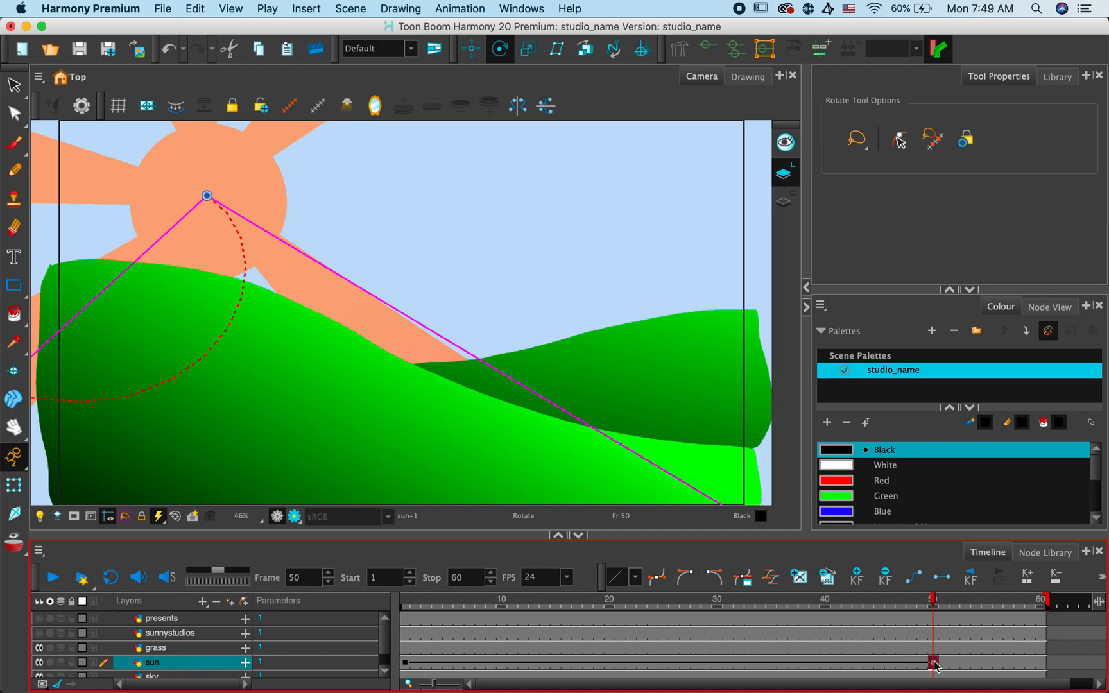
{"action": "key", "text": "1"}
{"action": "key", "text": "1"}
{"action": "key", "text": "1"}
{"action": "key", "text": "1"}
{"action": "key", "text": "1"}
{"action": "key", "text": "1"}
{"action": "key", "text": "1"}
{"action": "key", "text": "1"}
{"action": "key", "text": "1"}
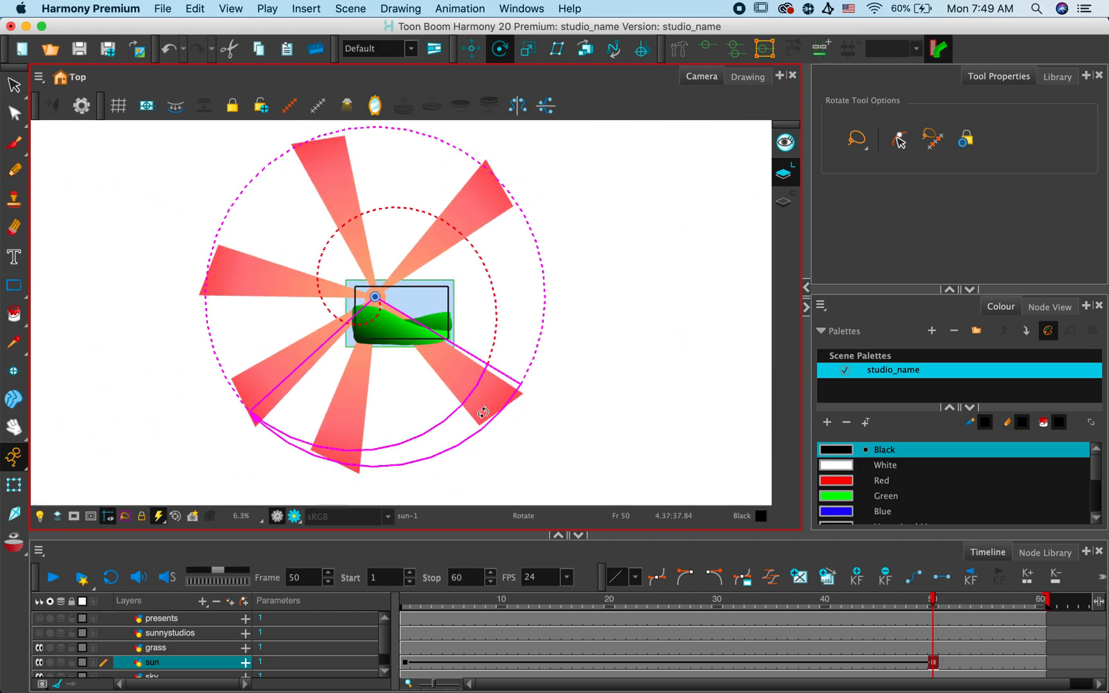
{"action": "left_click_drag", "start_coordinate": [520, 424], "coordinate": [546, 319]}
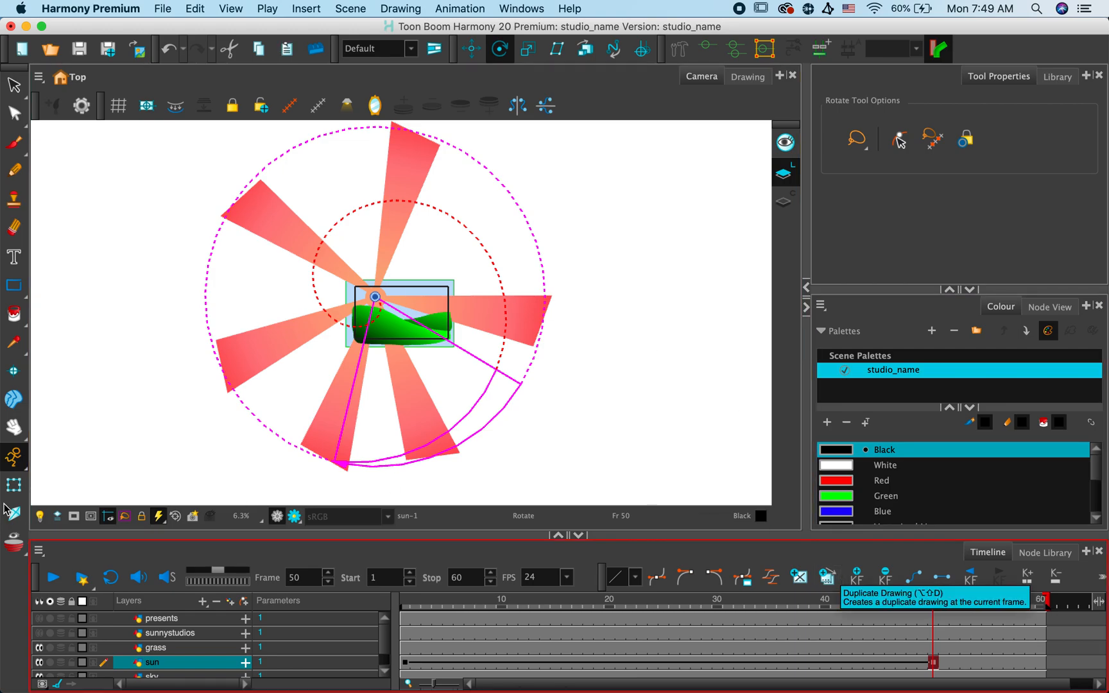
{"action": "left_click", "coordinate": [192, 517]}
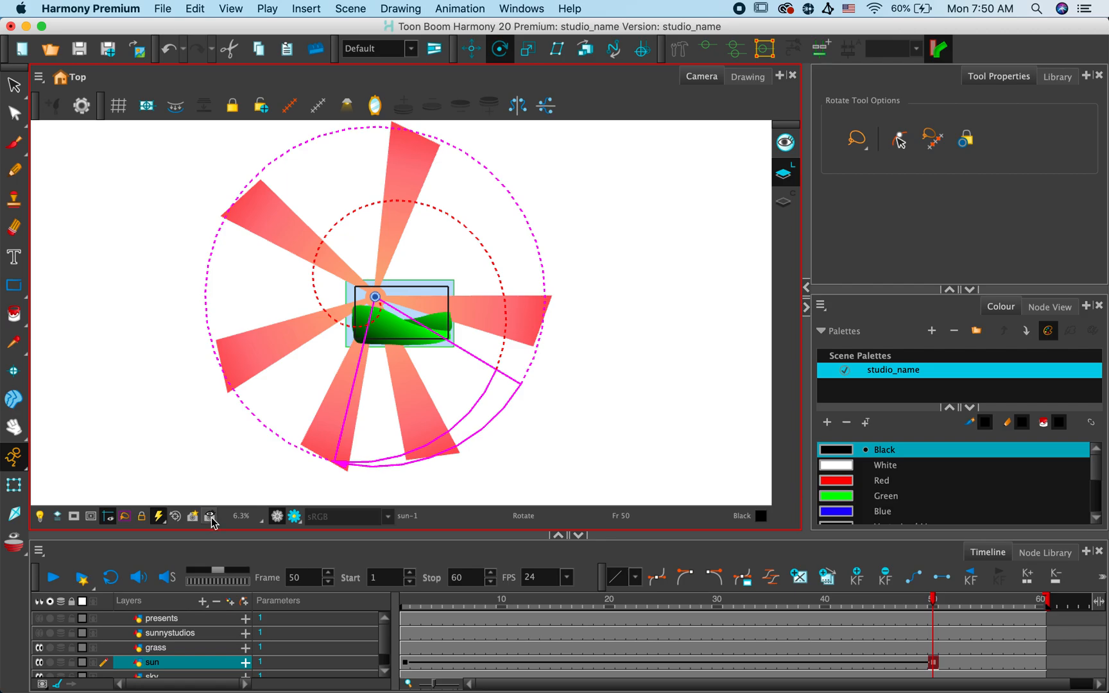
{"action": "left_click", "coordinate": [175, 516]}
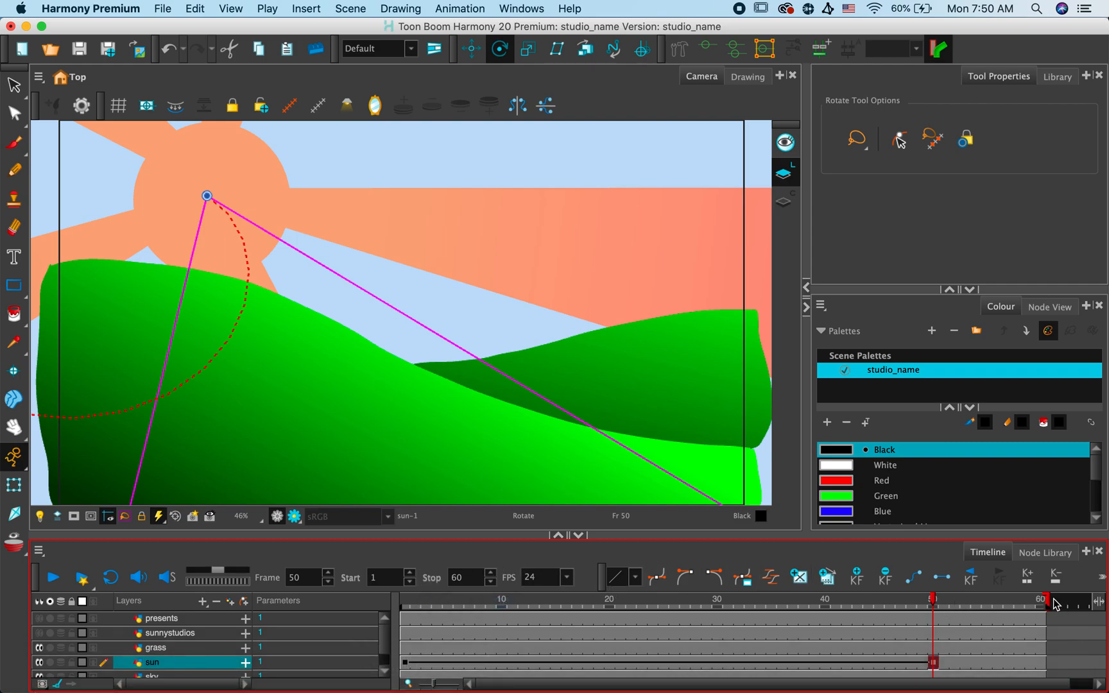
- Extend the scene's end to frame 136 and enable the sunnystudios layer
{"action": "left_click_drag", "start_coordinate": [1047, 599], "coordinate": [1099, 603]}
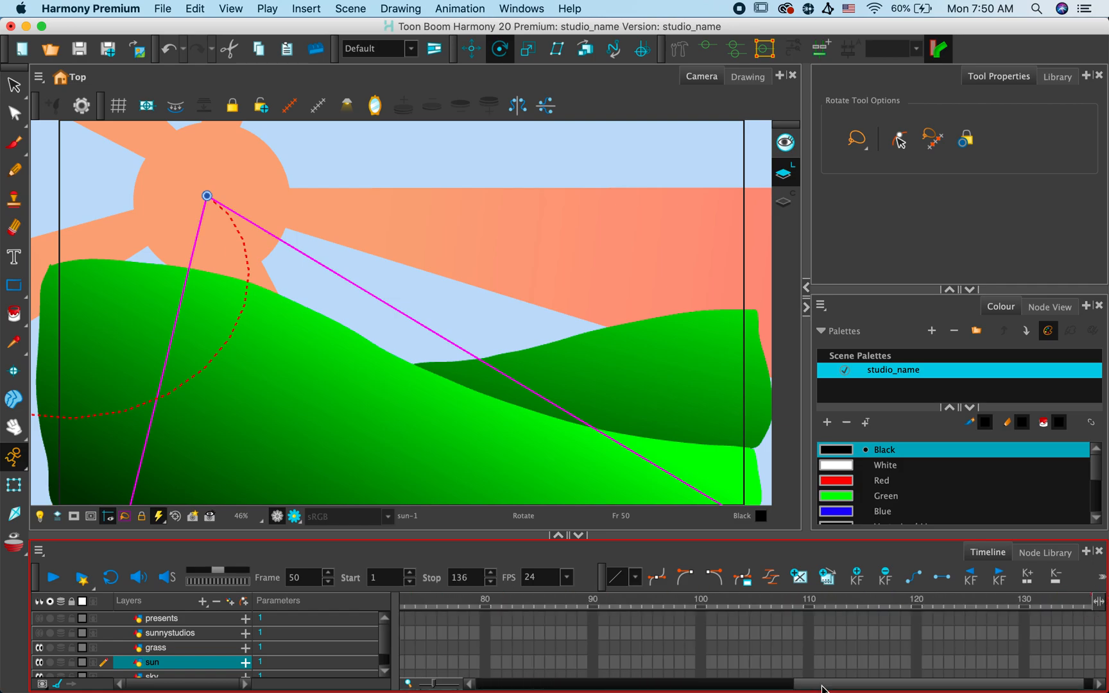
{"action": "left_click_drag", "start_coordinate": [813, 681], "coordinate": [563, 691]}
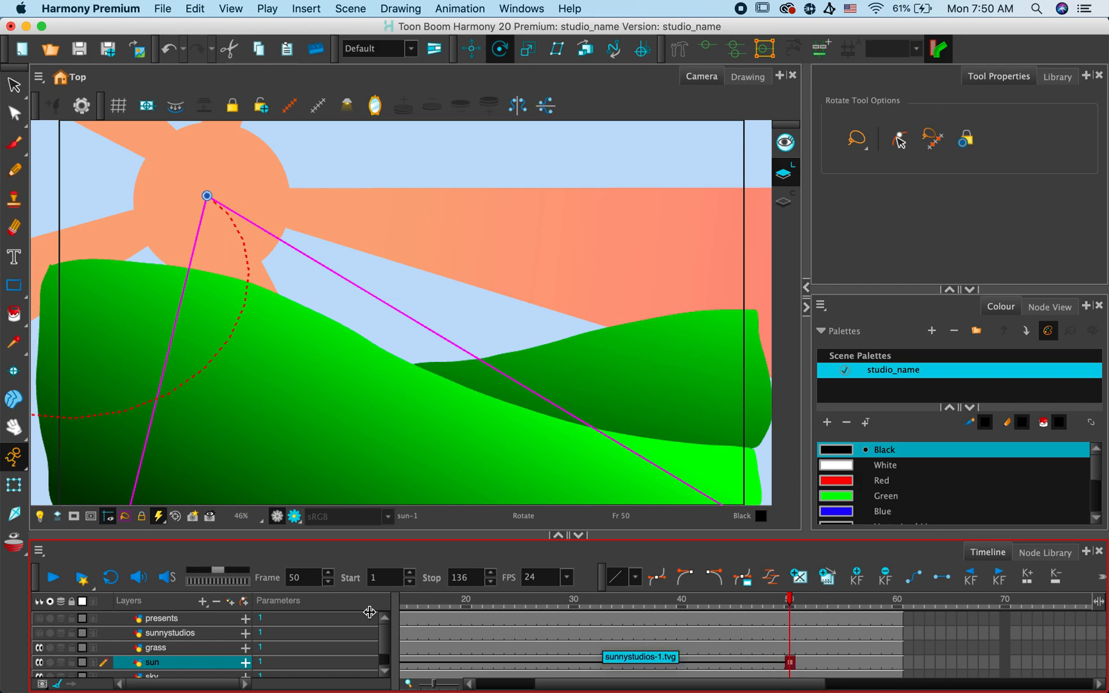
{"action": "left_click", "coordinate": [39, 634]}
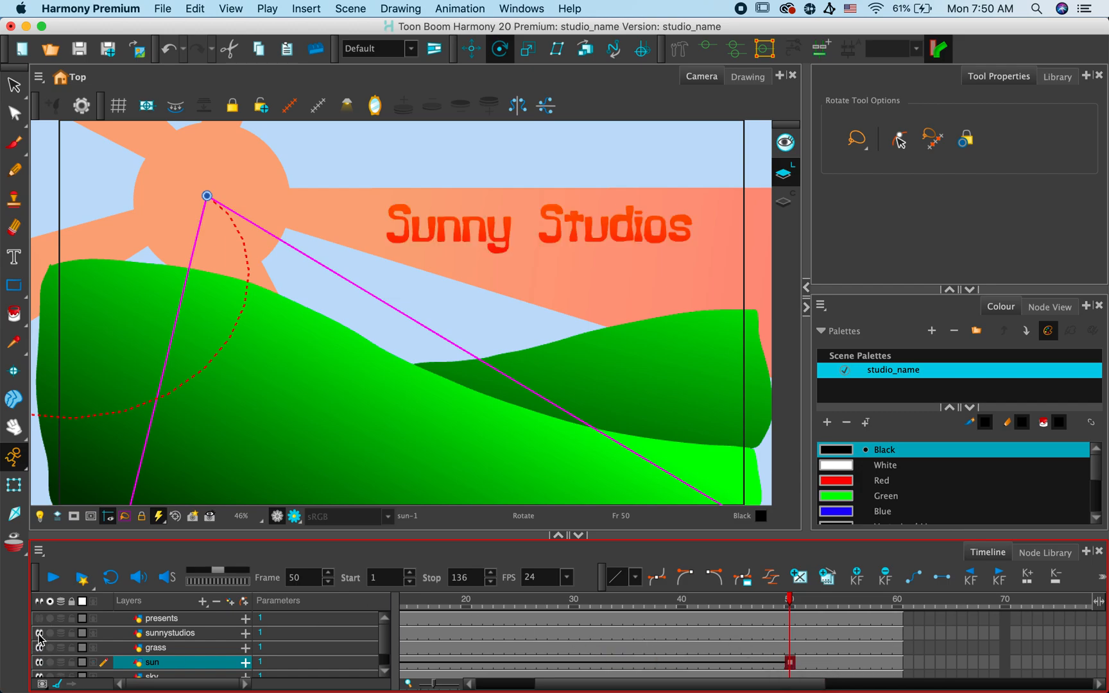
- Delete the sunnystudios layer's exposure from frames 1 to 50 so the title starts at frame 51
{"action": "left_click", "coordinate": [790, 634]}
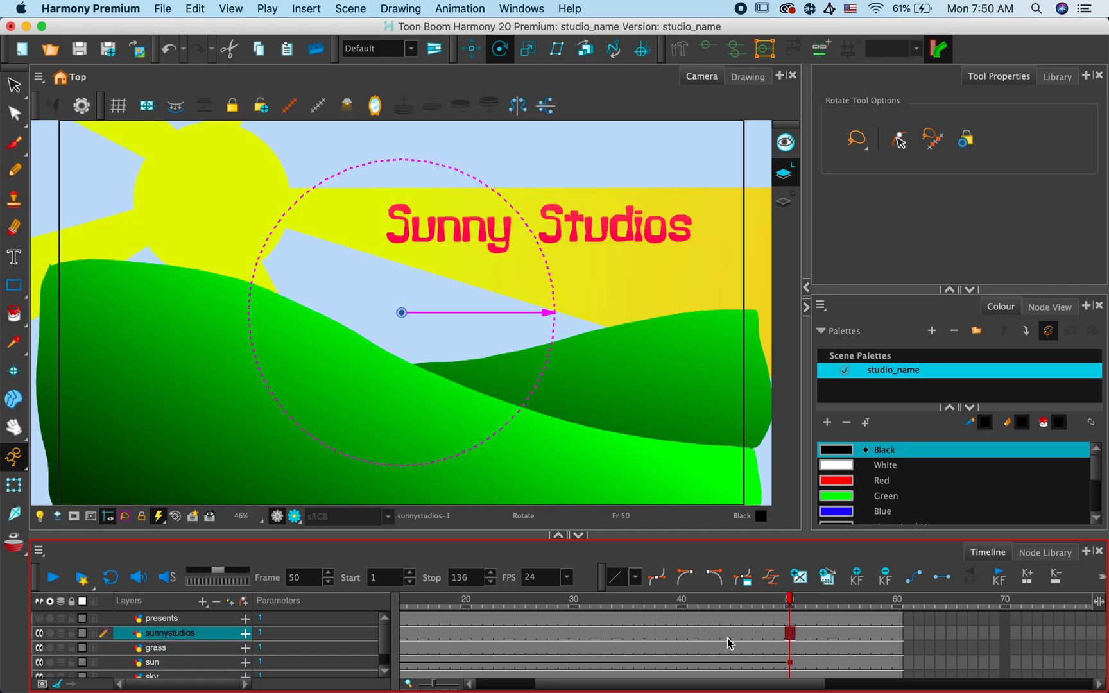
{"action": "left_click_drag", "start_coordinate": [620, 685], "coordinate": [473, 689]}
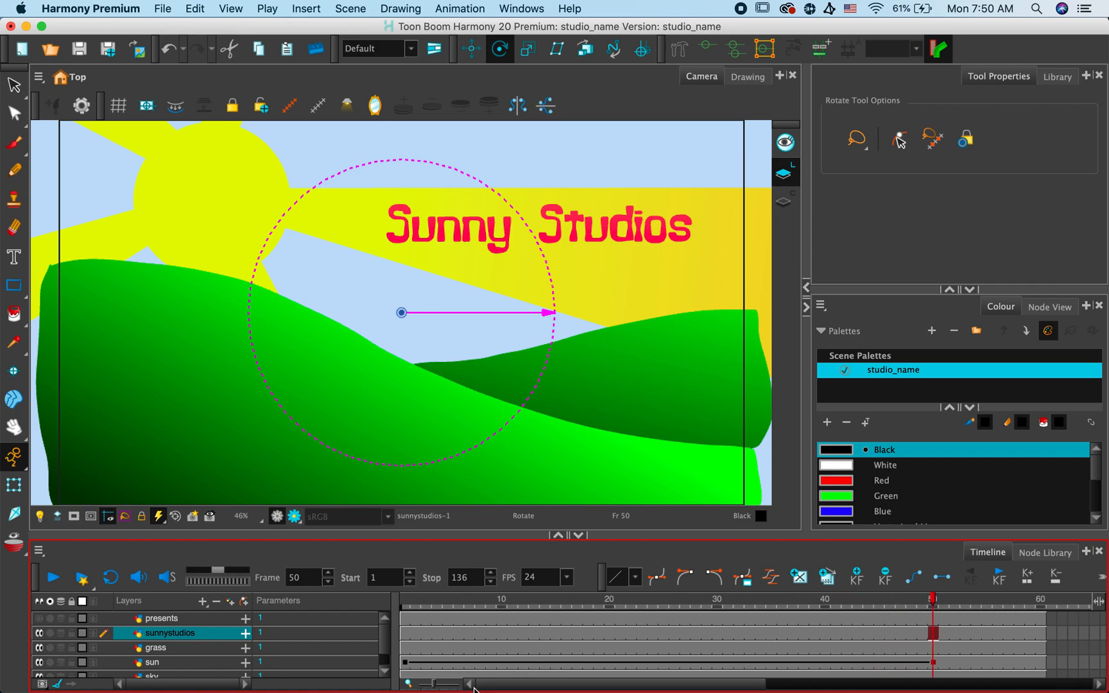
{"action": "left_click", "coordinate": [403, 636], "text": "shift"}
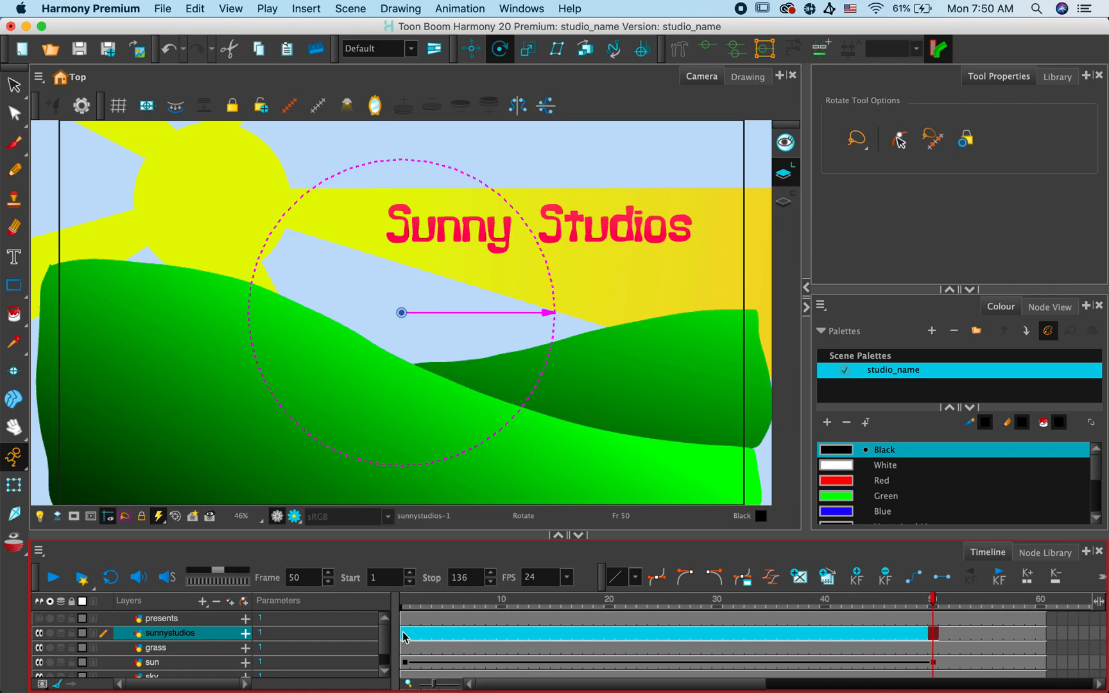
{"action": "key", "text": "Delete"}
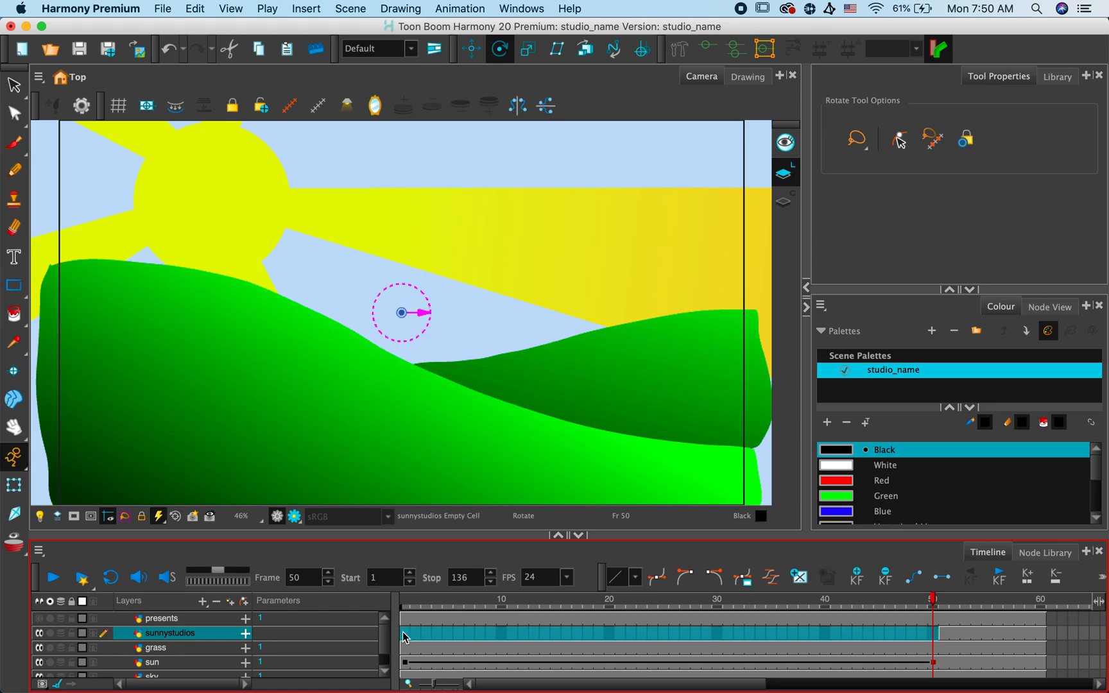
{"action": "left_click", "coordinate": [944, 637]}
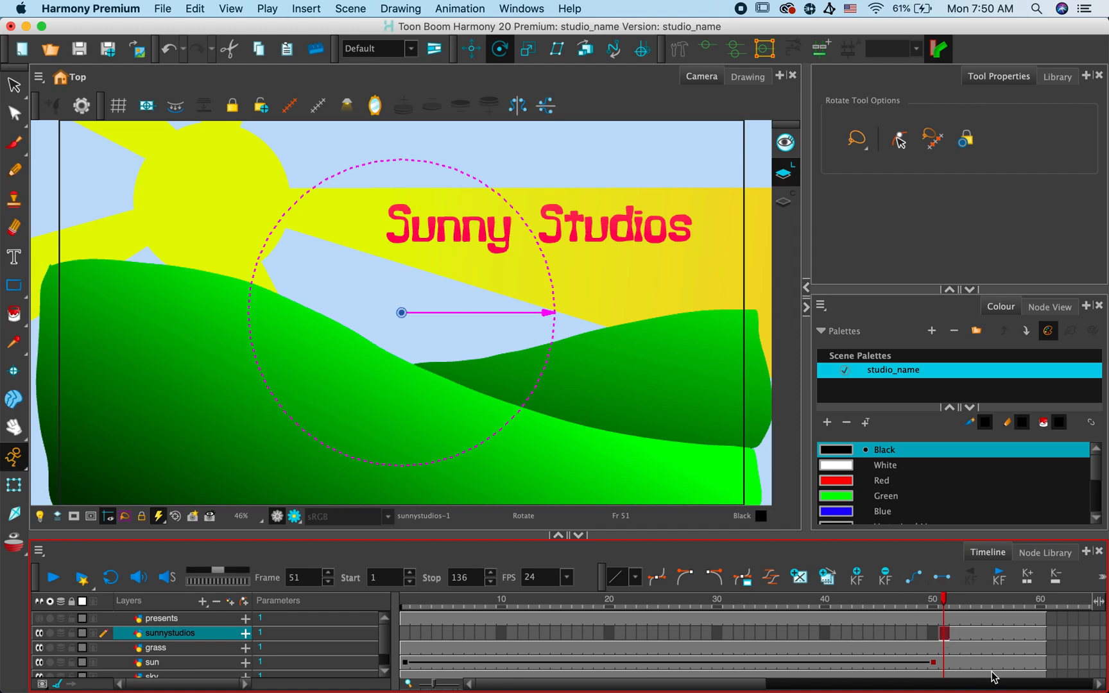
- Extend the exposure of all layers to frame 130
{"action": "left_click_drag", "start_coordinate": [713, 682], "coordinate": [1043, 681]}
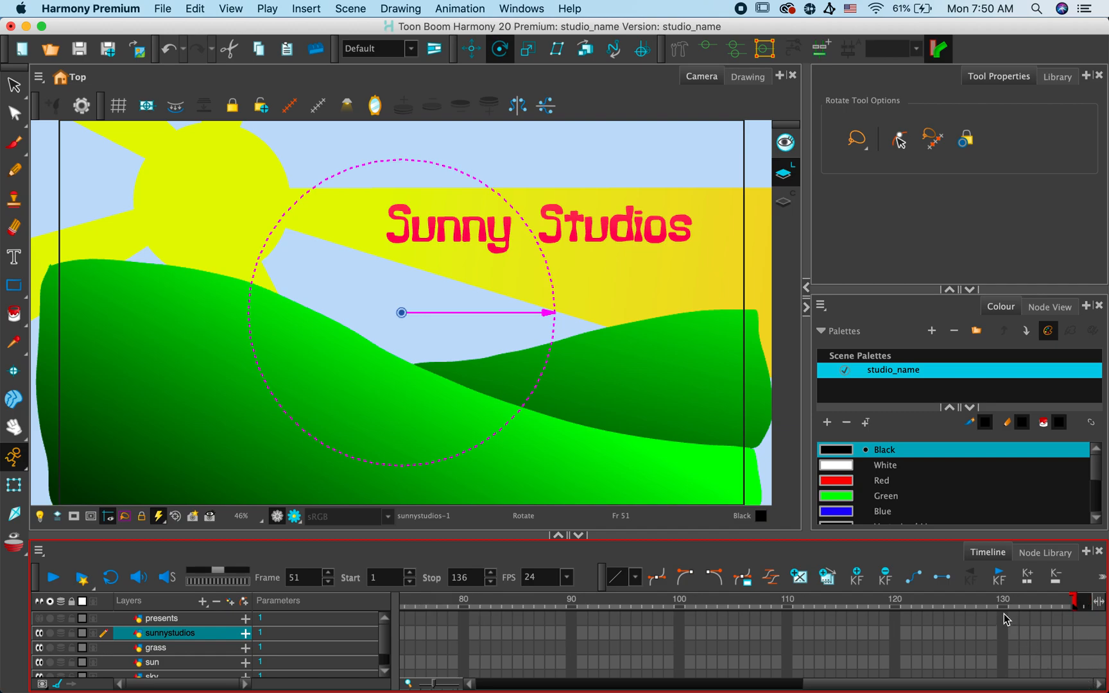
{"action": "left_click_drag", "start_coordinate": [1007, 619], "coordinate": [1005, 681]}
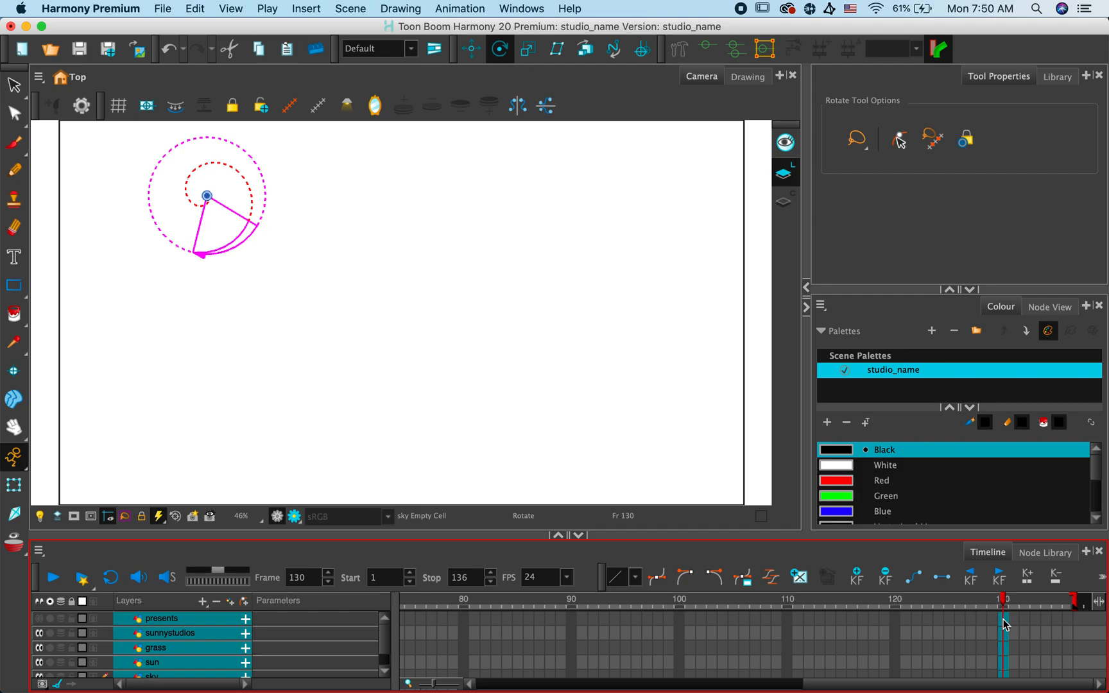
{"action": "right_click", "coordinate": [1005, 626]}
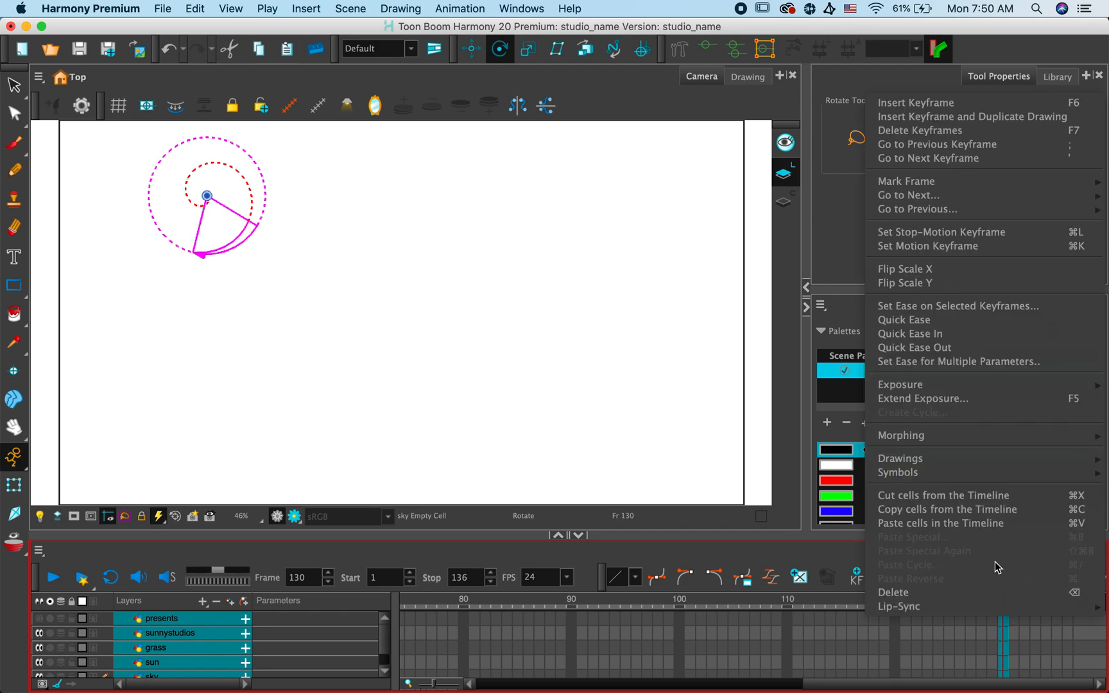
{"action": "left_click", "coordinate": [984, 399]}
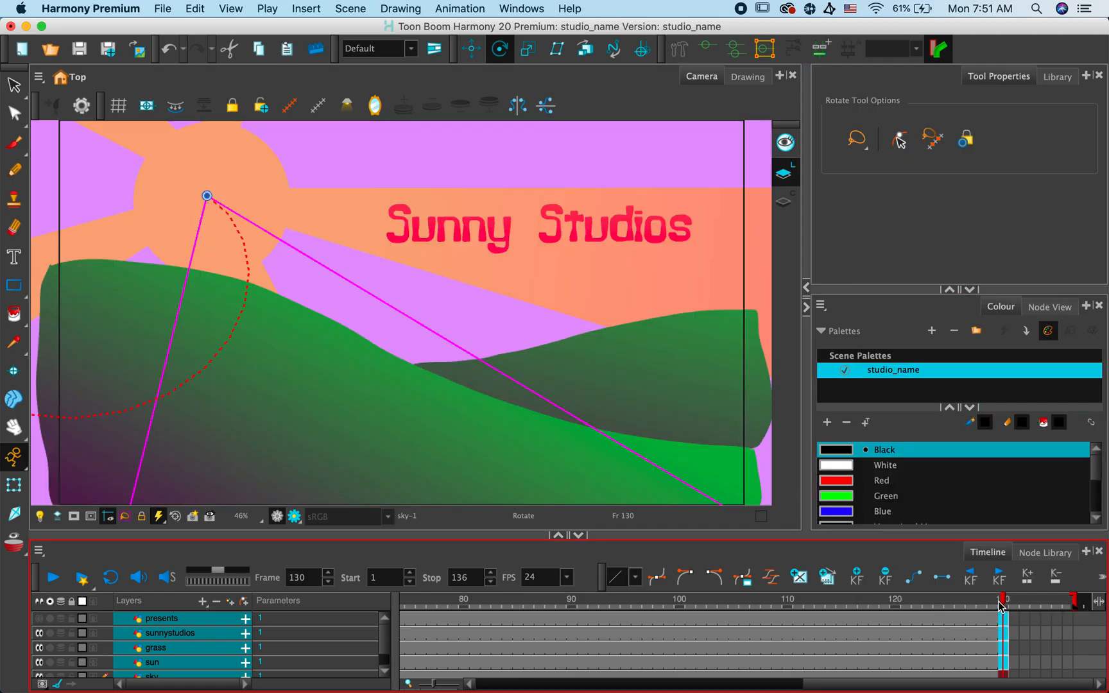
- Insert keyframes on the sunnystudios layer at frames 51 and 70
{"action": "left_click_drag", "start_coordinate": [1006, 600], "coordinate": [610, 679]}
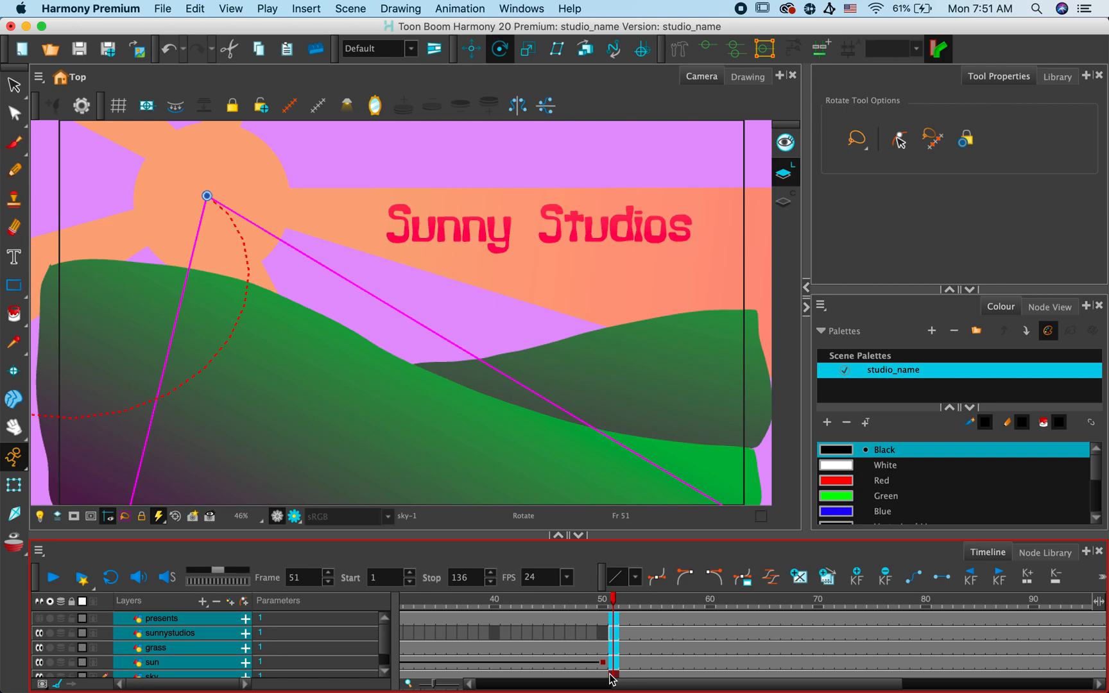
{"action": "key", "text": "1"}
{"action": "key", "text": "1"}
{"action": "key", "text": "1"}
{"action": "key", "text": "1"}
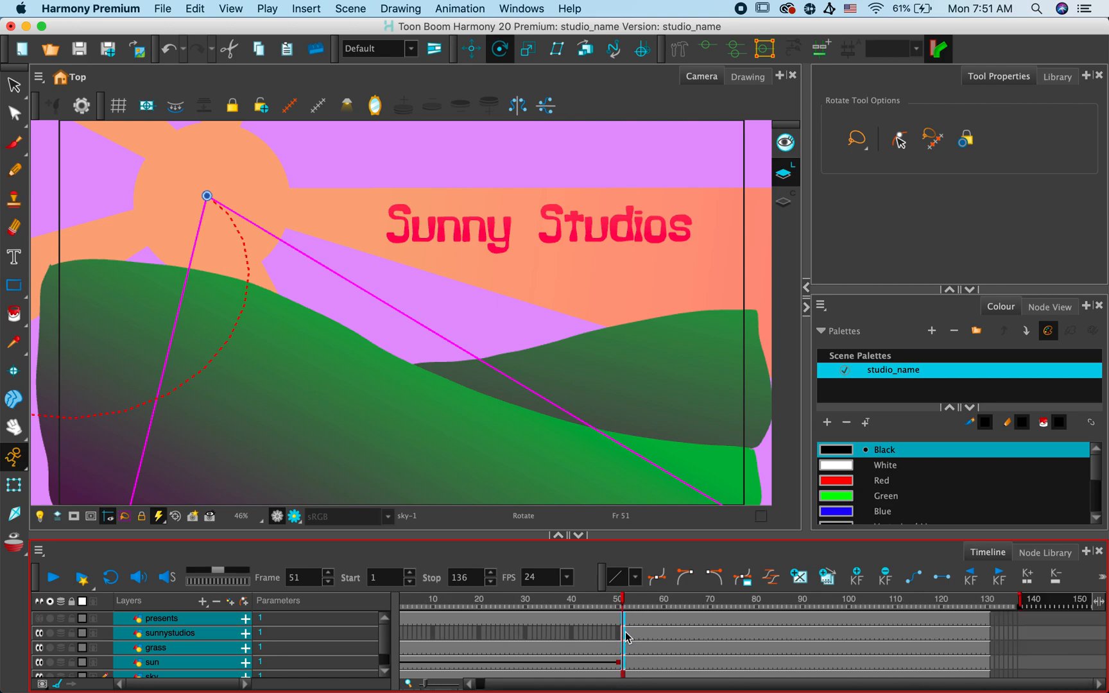
{"action": "left_click", "coordinate": [624, 636]}
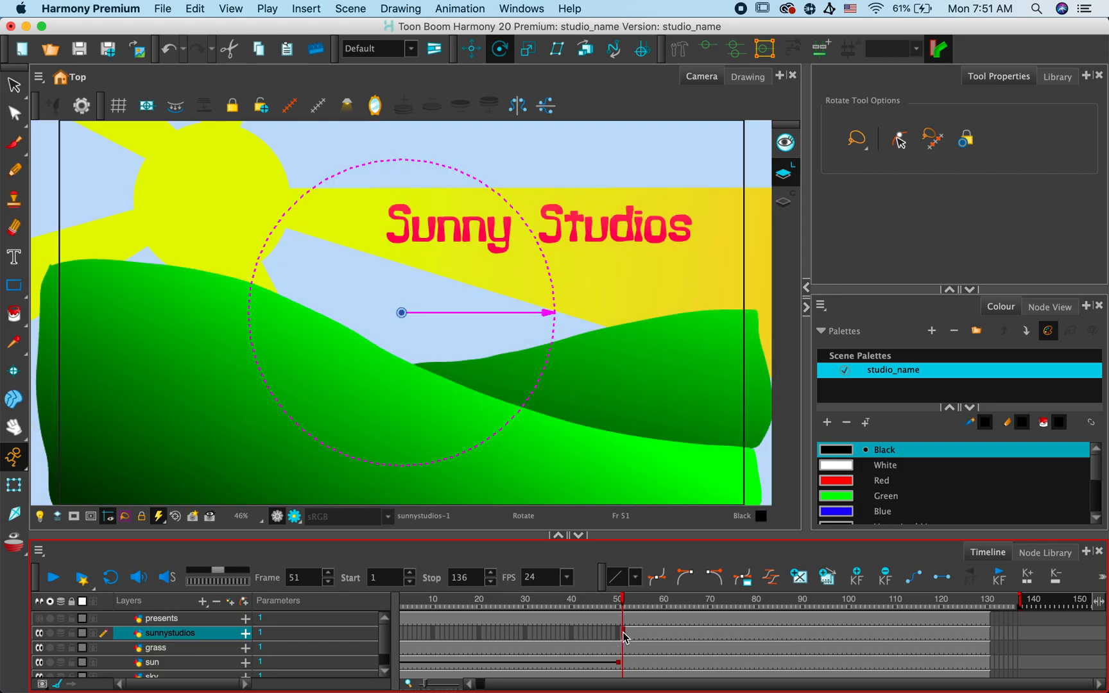
{"action": "left_click", "coordinate": [858, 577]}
{"action": "key", "text": "super+z"}
{"action": "left_click", "coordinate": [627, 634]}
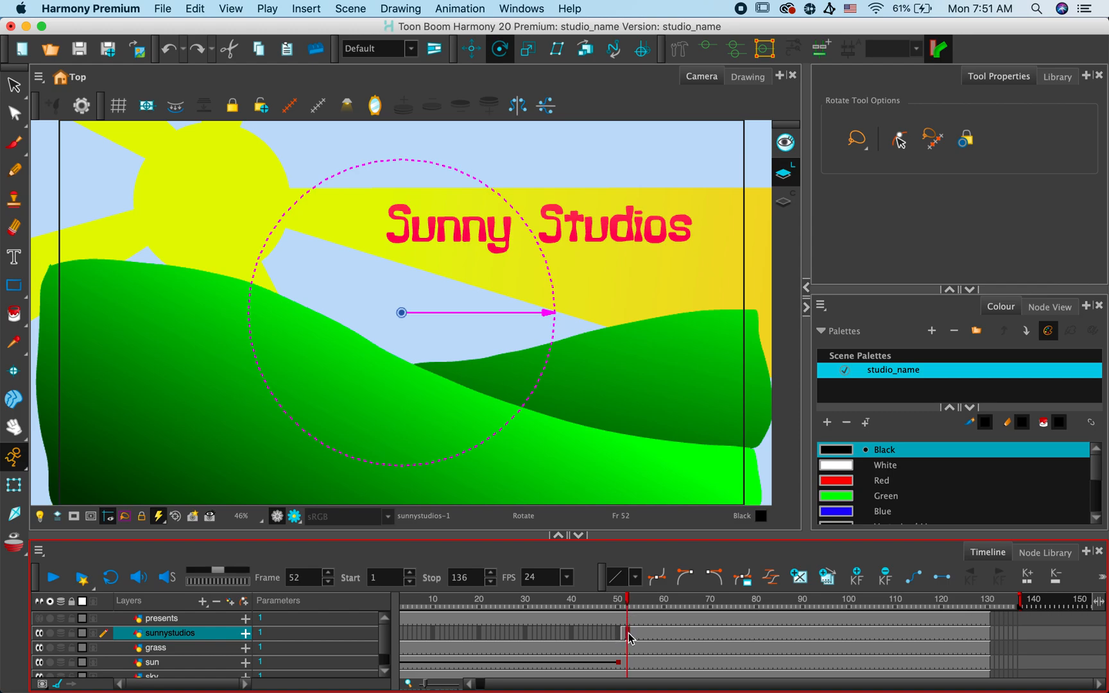
{"action": "left_click", "coordinate": [623, 634]}
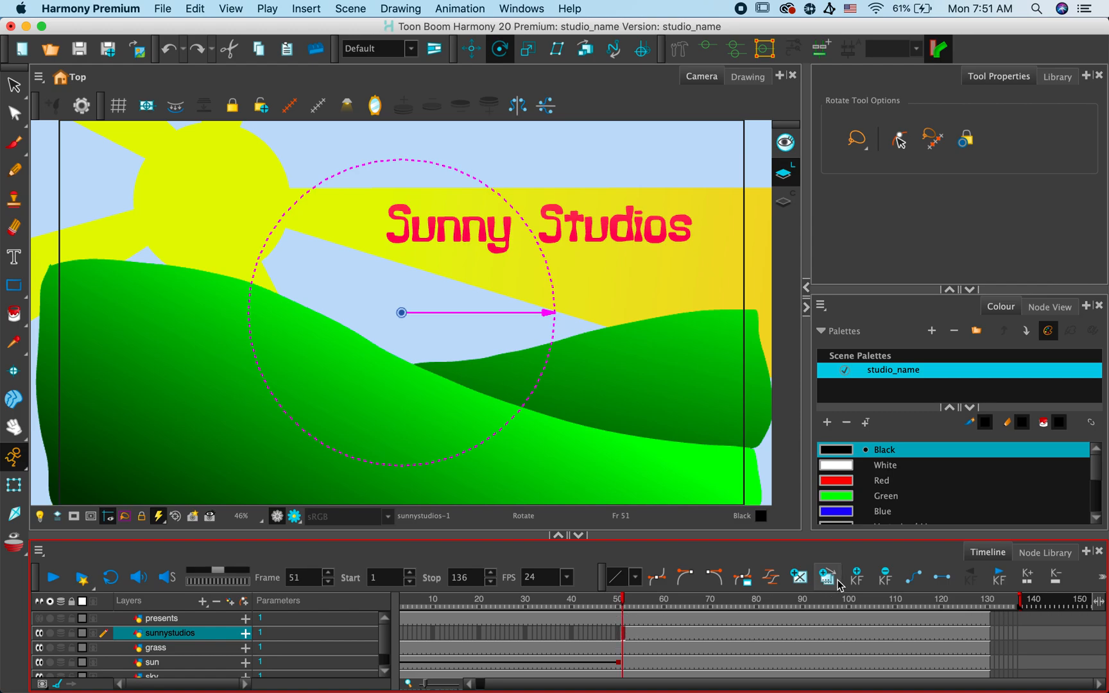
{"action": "left_click", "coordinate": [857, 578]}
{"action": "left_click", "coordinate": [711, 640]}
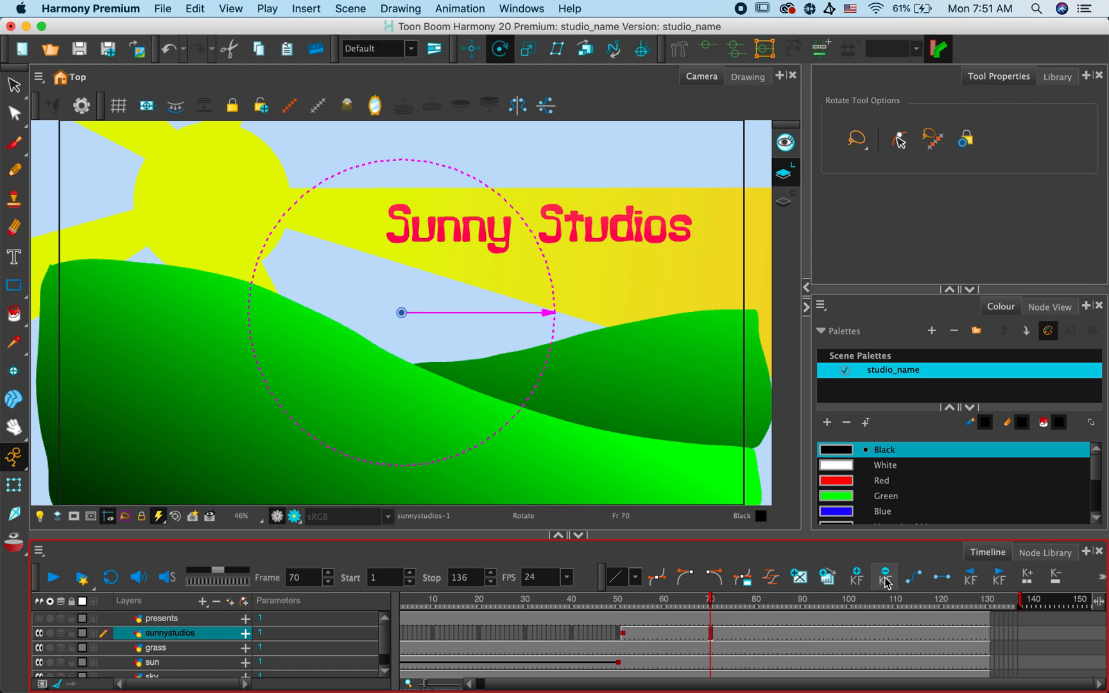
{"action": "left_click", "coordinate": [861, 578]}
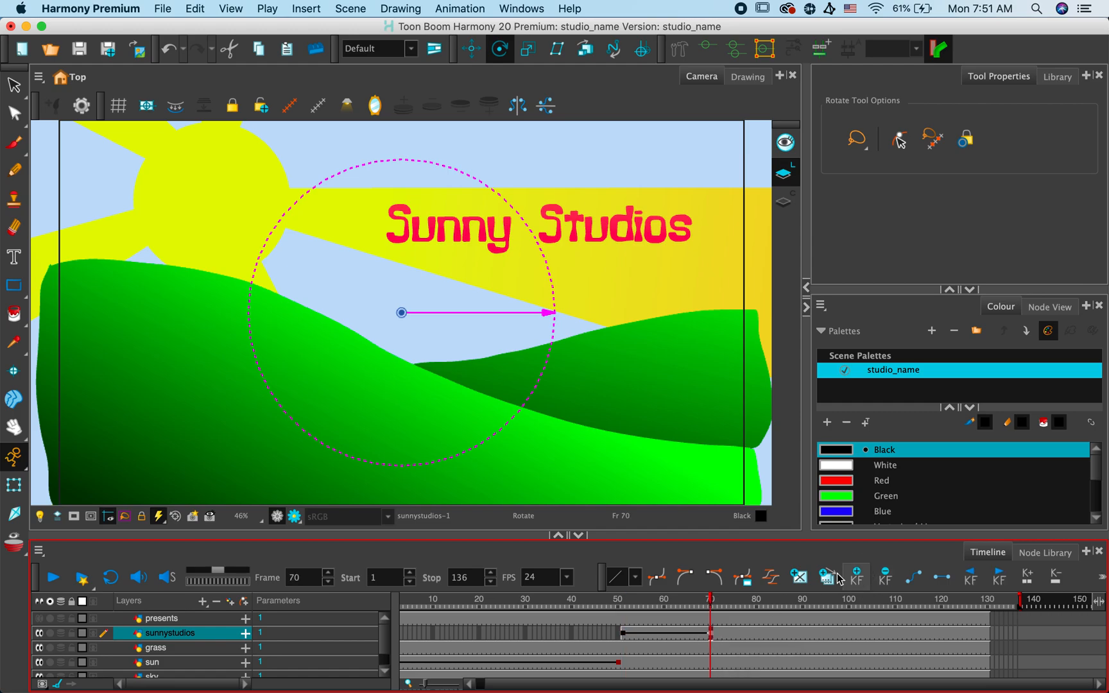
- Move the Sunny Studios title straight up above the camera frame at the sunnystudios layer's frame 51 keyframe
{"action": "left_click", "coordinate": [623, 635]}
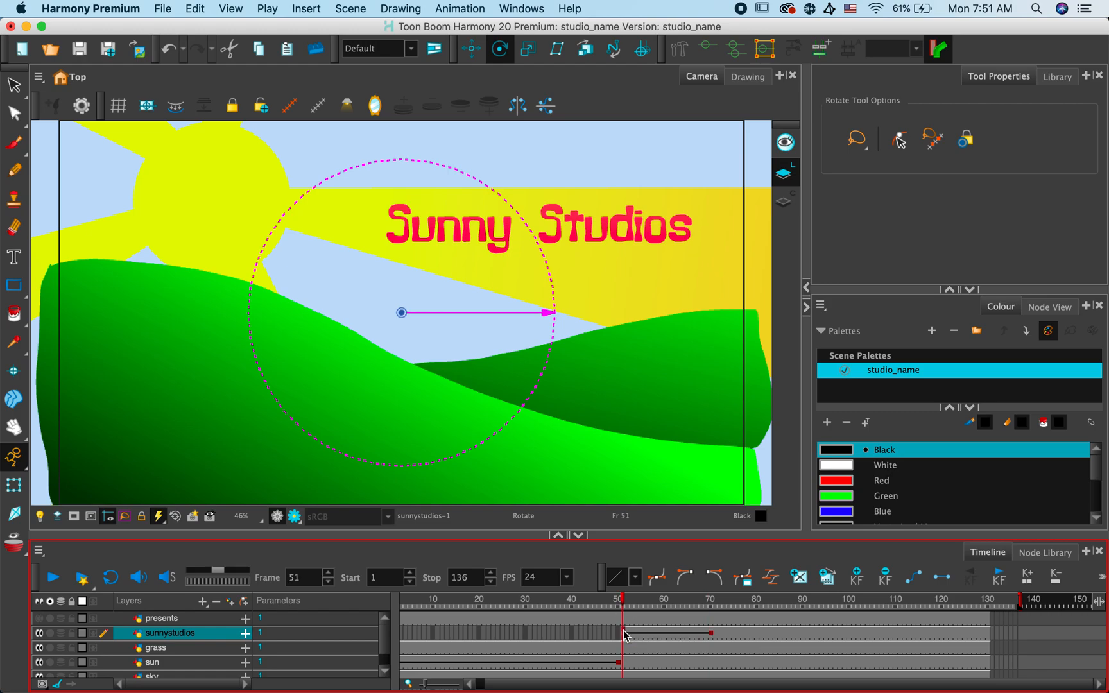
{"action": "scroll", "coordinate": [624, 636], "scroll_direction": "down", "scroll_amount": 5}
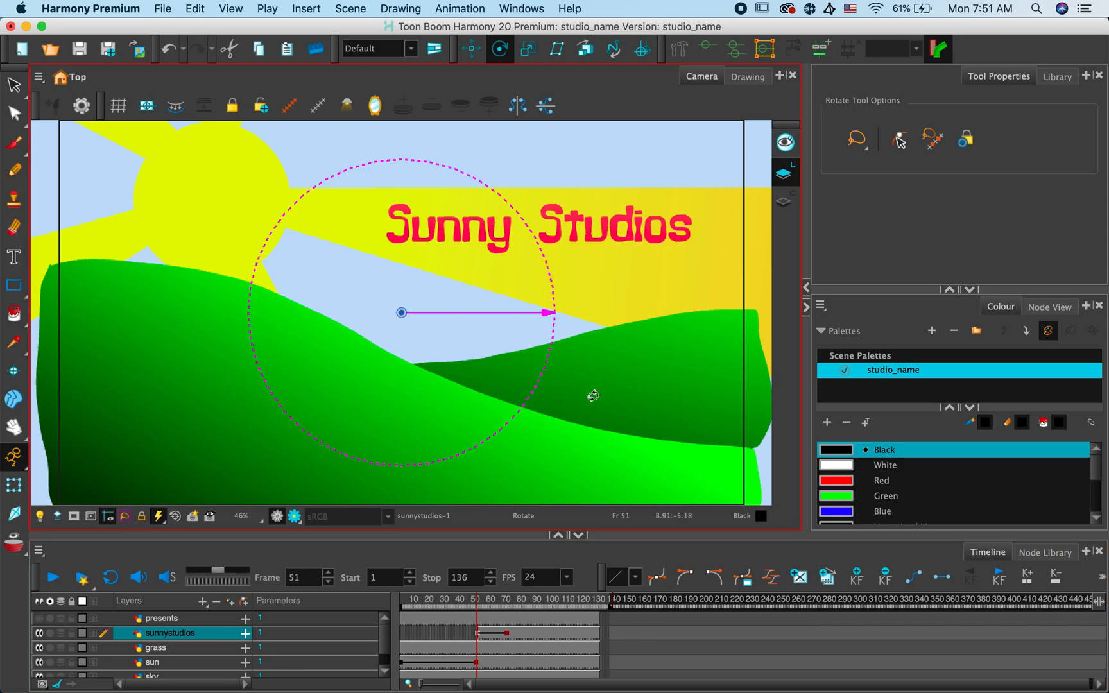
{"action": "scroll", "coordinate": [593, 396], "scroll_direction": "down", "scroll_amount": 4}
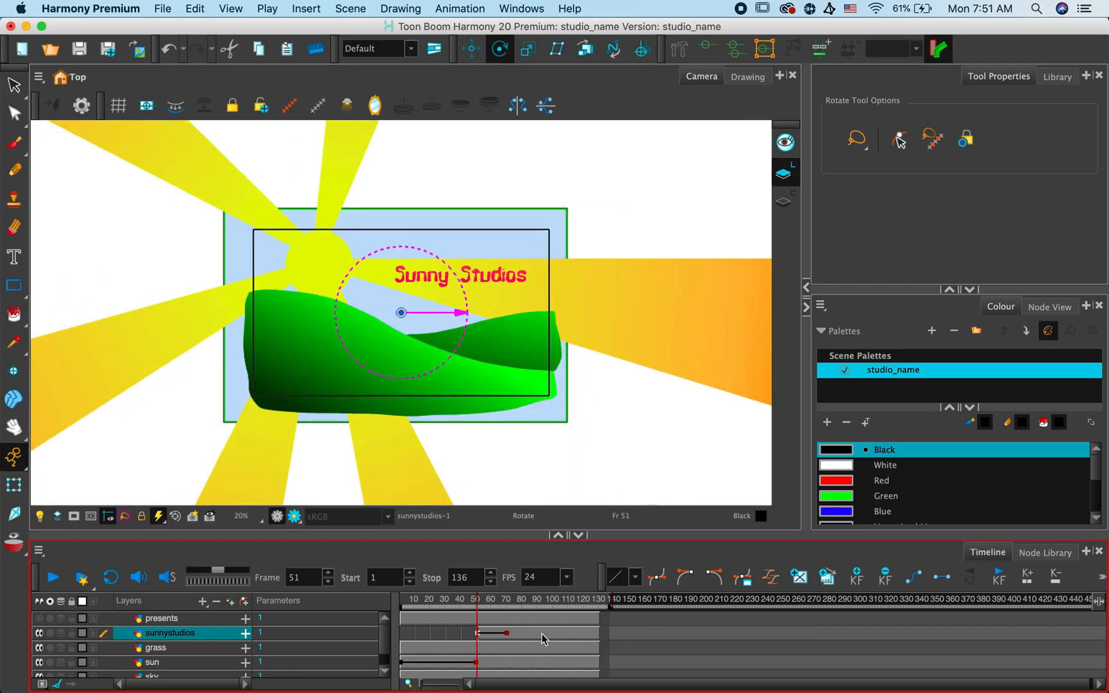
{"action": "left_click", "coordinate": [516, 637]}
{"action": "scroll", "coordinate": [515, 636], "scroll_direction": "up", "scroll_amount": 5}
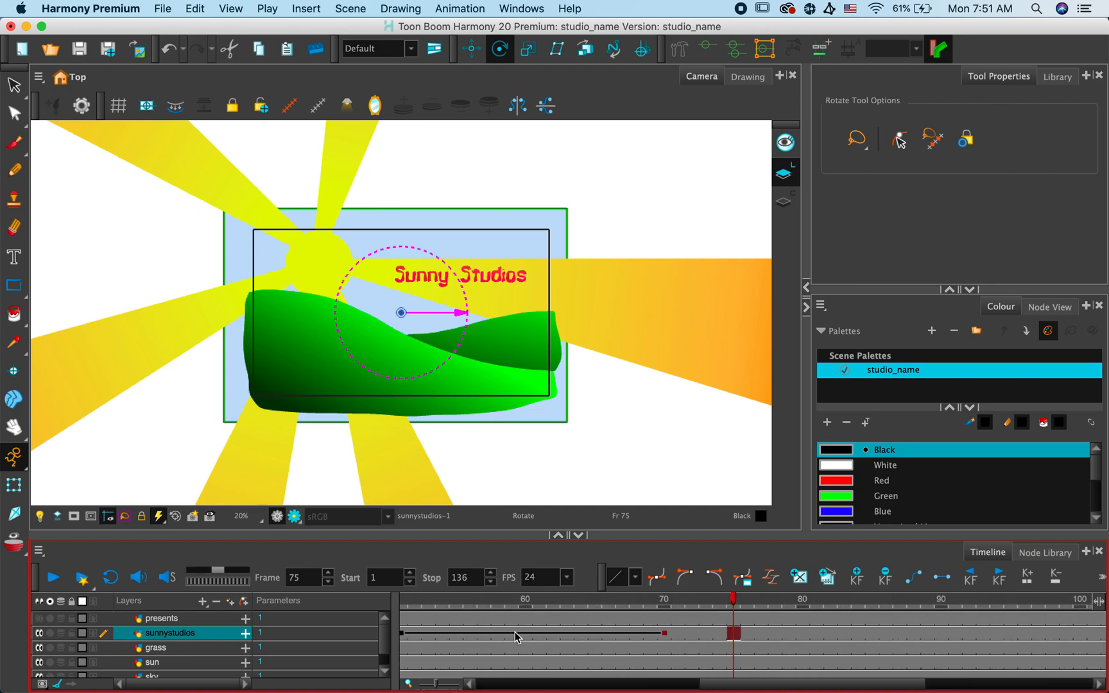
{"action": "scroll", "coordinate": [606, 620], "scroll_direction": "up", "scroll_amount": 2}
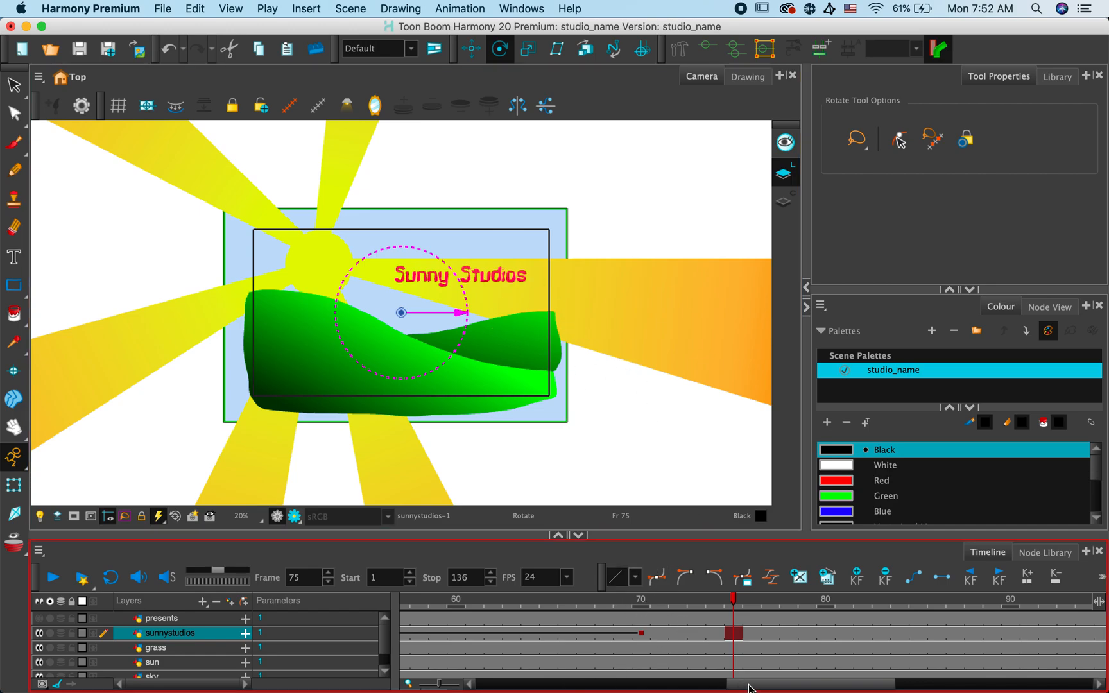
{"action": "scroll", "coordinate": [677, 686], "scroll_direction": "left", "scroll_amount": 10}
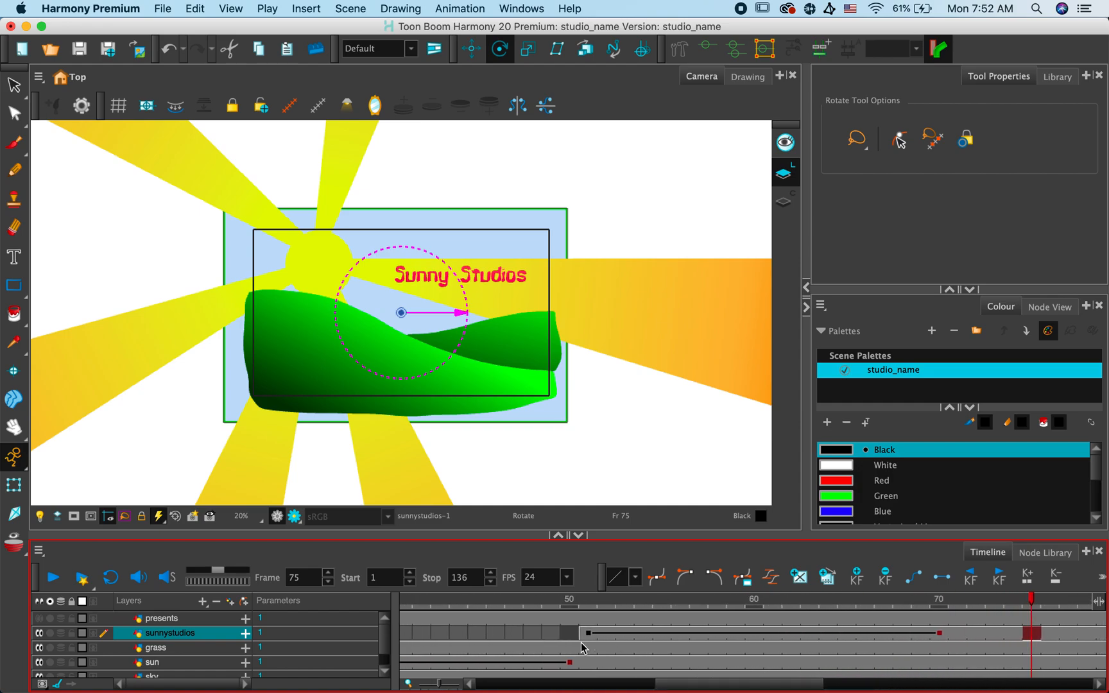
{"action": "left_click", "coordinate": [588, 634]}
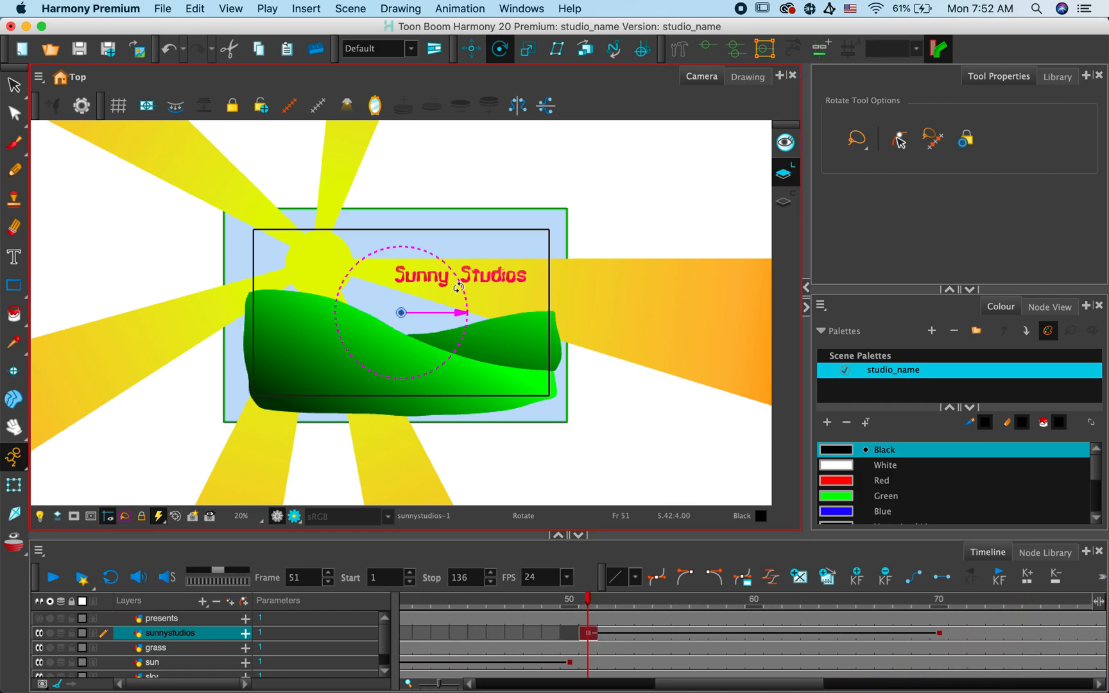
{"action": "left_click", "coordinate": [13, 488]}
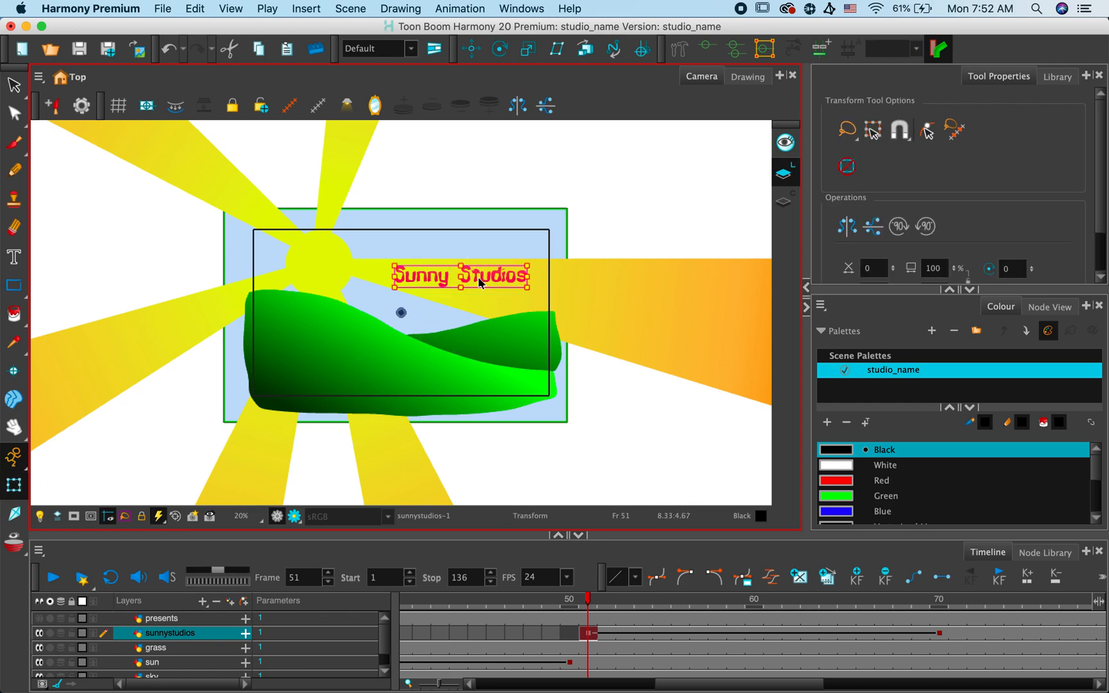
{"action": "left_click_drag", "start_coordinate": [479, 274], "coordinate": [474, 211]}
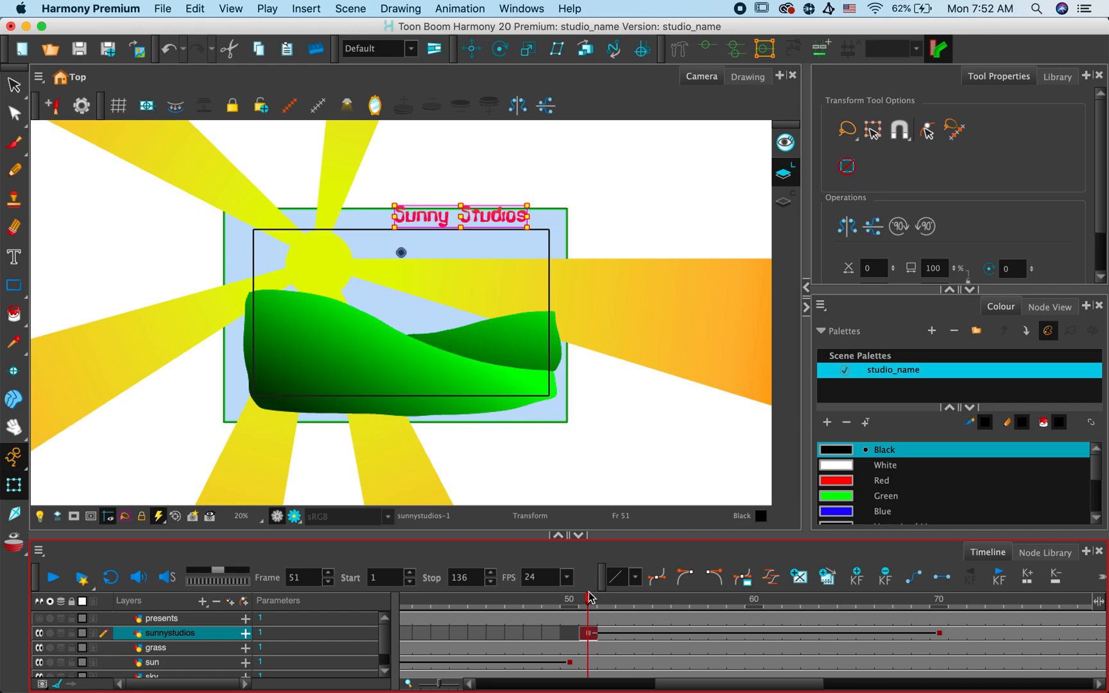
- Check the title at frame 70, reset the camera view and play the animation from frame 1
{"action": "left_click_drag", "start_coordinate": [590, 598], "coordinate": [940, 586]}
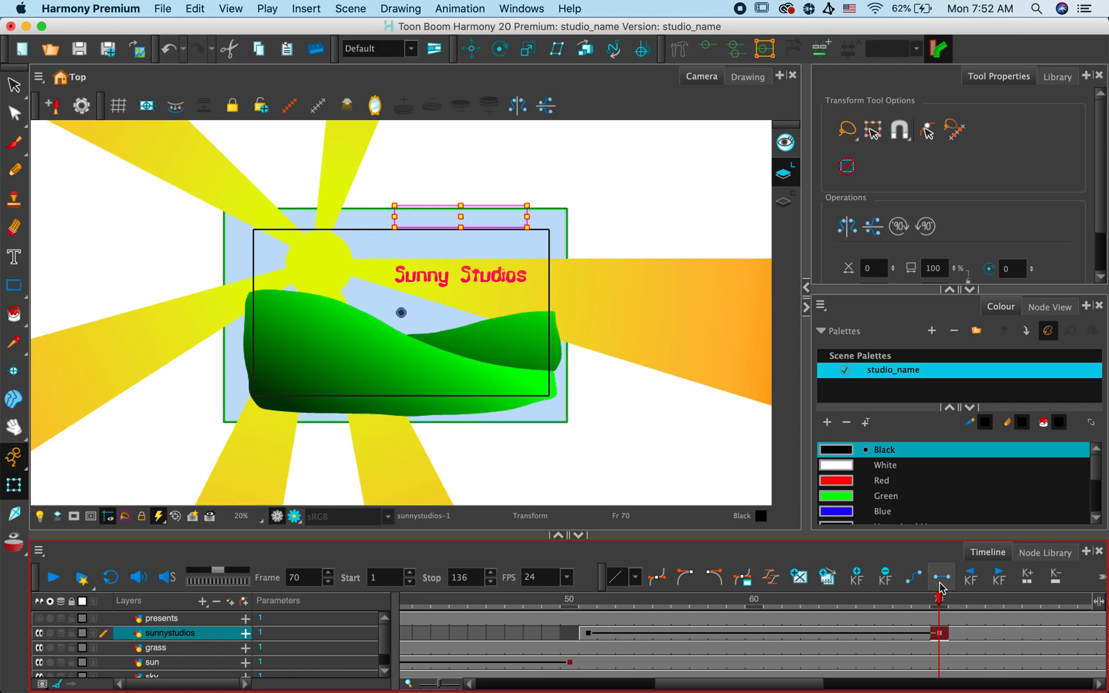
{"action": "left_click", "coordinate": [507, 684]}
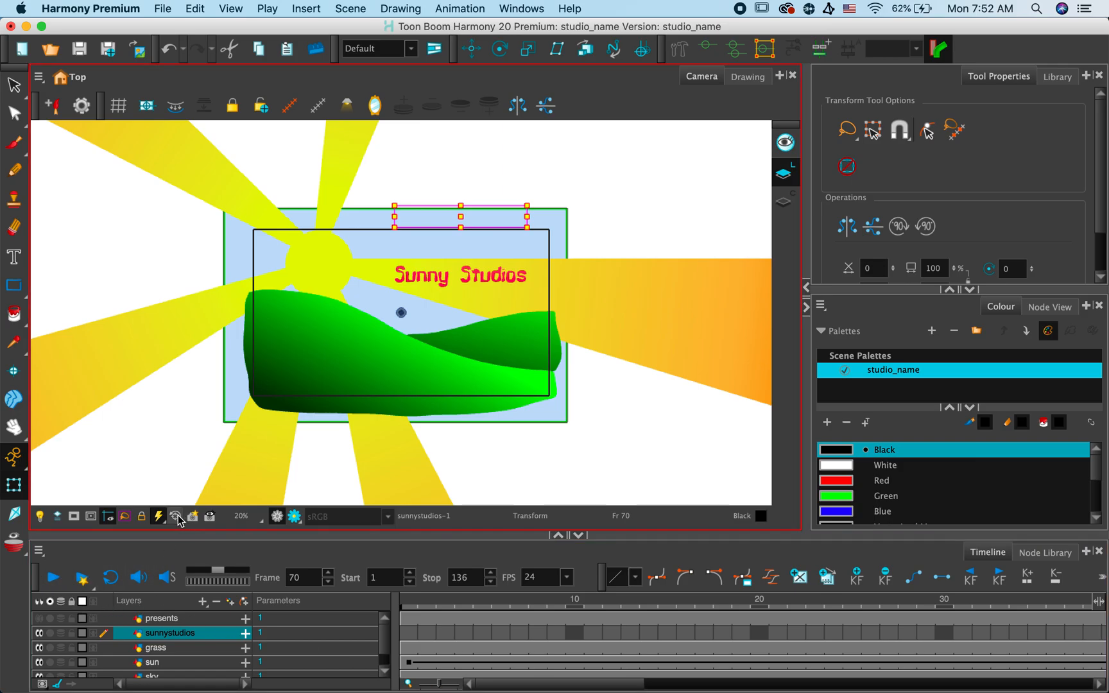
{"action": "left_click", "coordinate": [176, 517]}
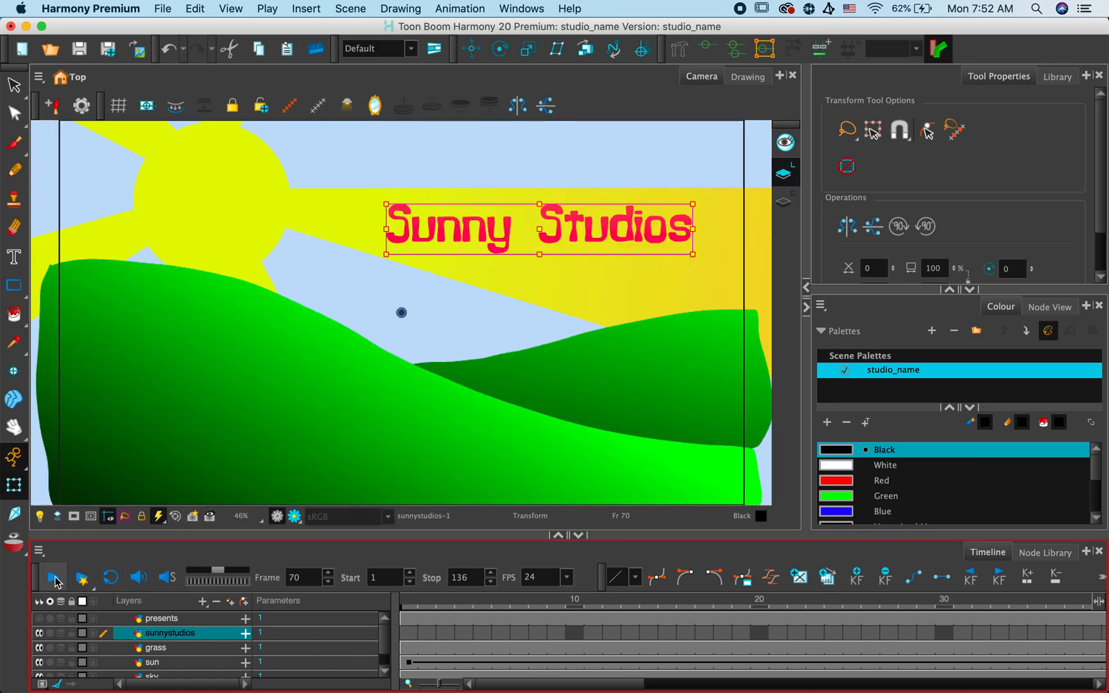
{"action": "left_click", "coordinate": [55, 581]}
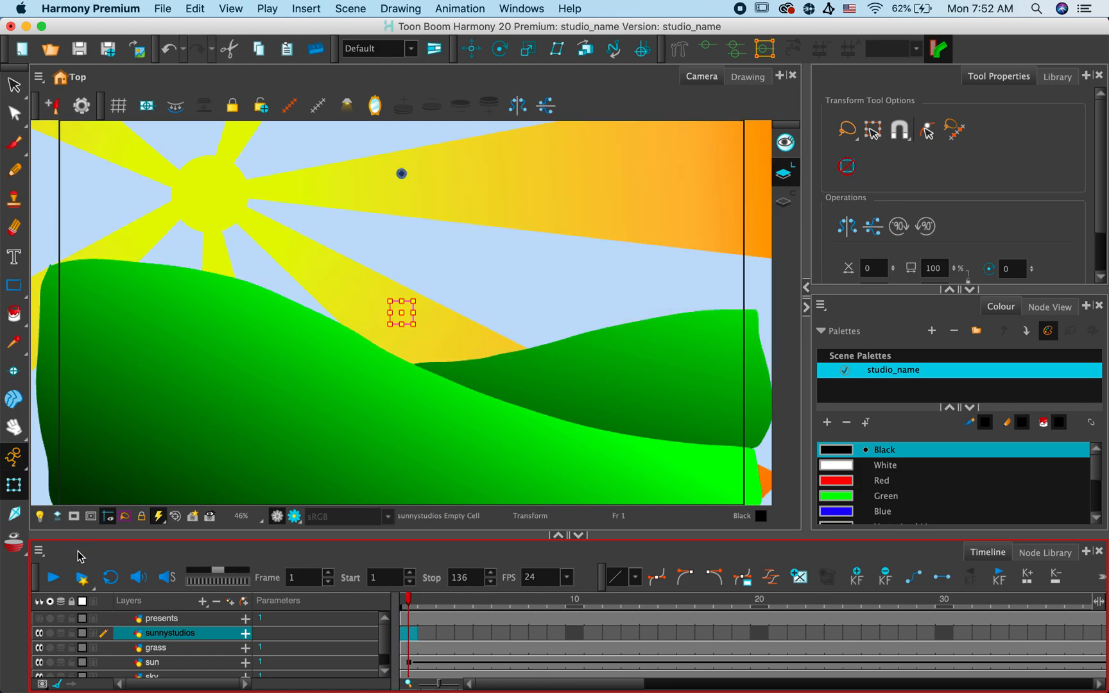
{"action": "left_click", "coordinate": [56, 580]}
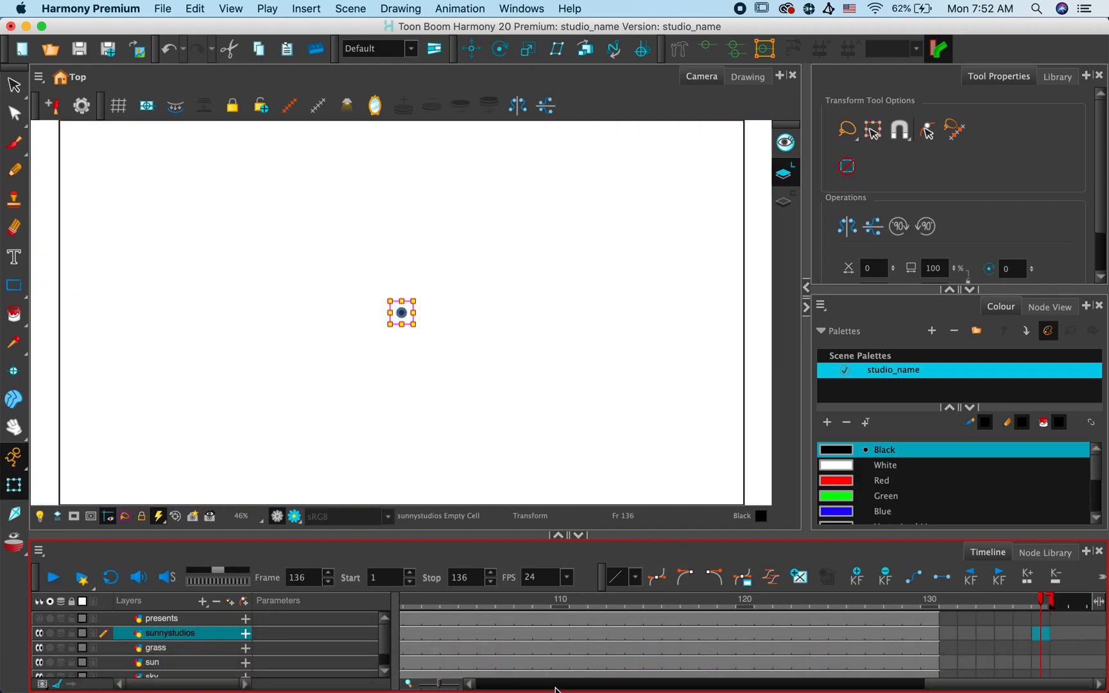
- Scrub through the title's movement from frame 51 to frame 70
{"action": "left_click_drag", "start_coordinate": [991, 683], "coordinate": [719, 686]}
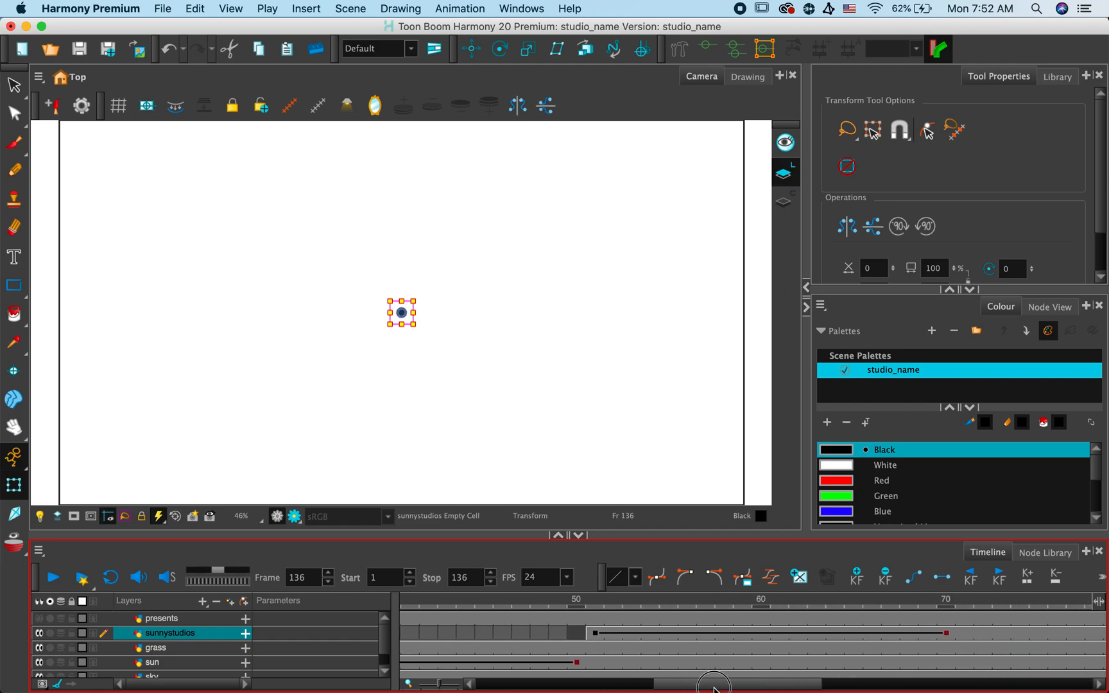
{"action": "left_click", "coordinate": [596, 634]}
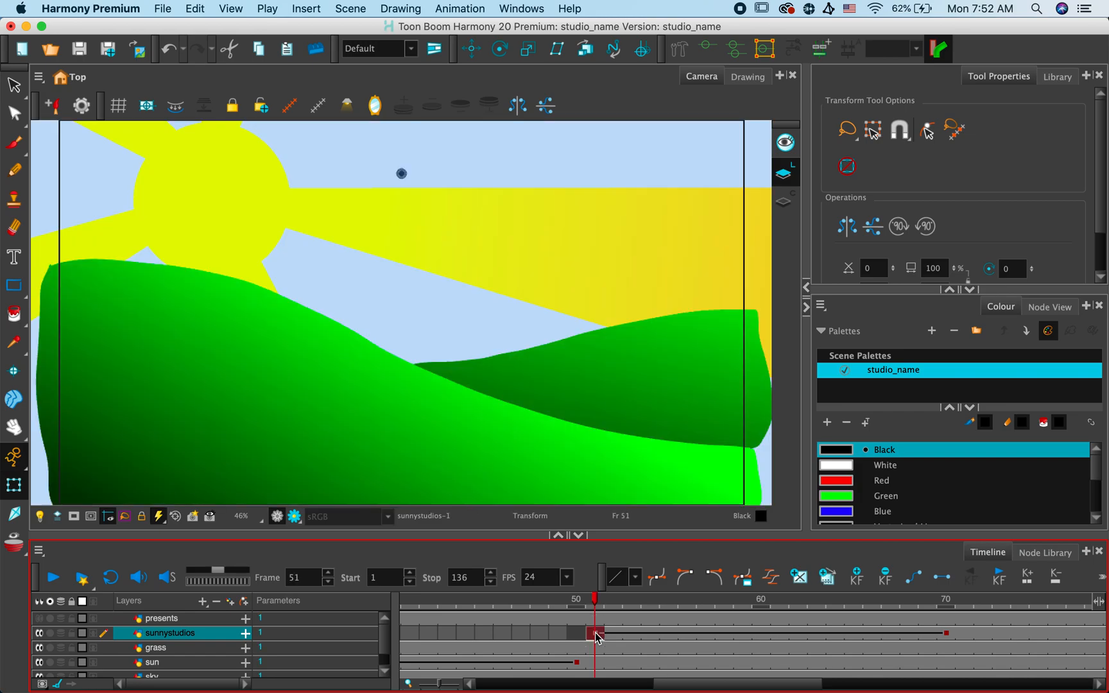
{"action": "left_click_drag", "start_coordinate": [596, 600], "coordinate": [940, 605]}
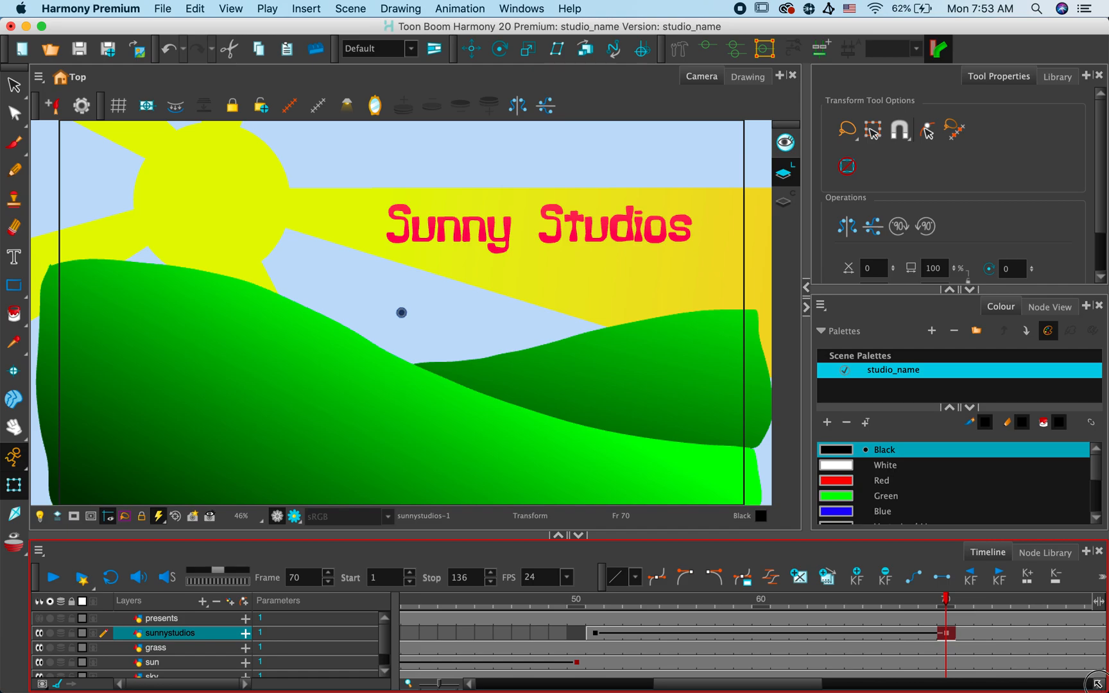
- Extend the scene's end to frame 200 and the exposure of all drawing layers to frame 199
{"action": "left_click", "coordinate": [1098, 683]}
{"action": "left_click", "coordinate": [1097, 683]}
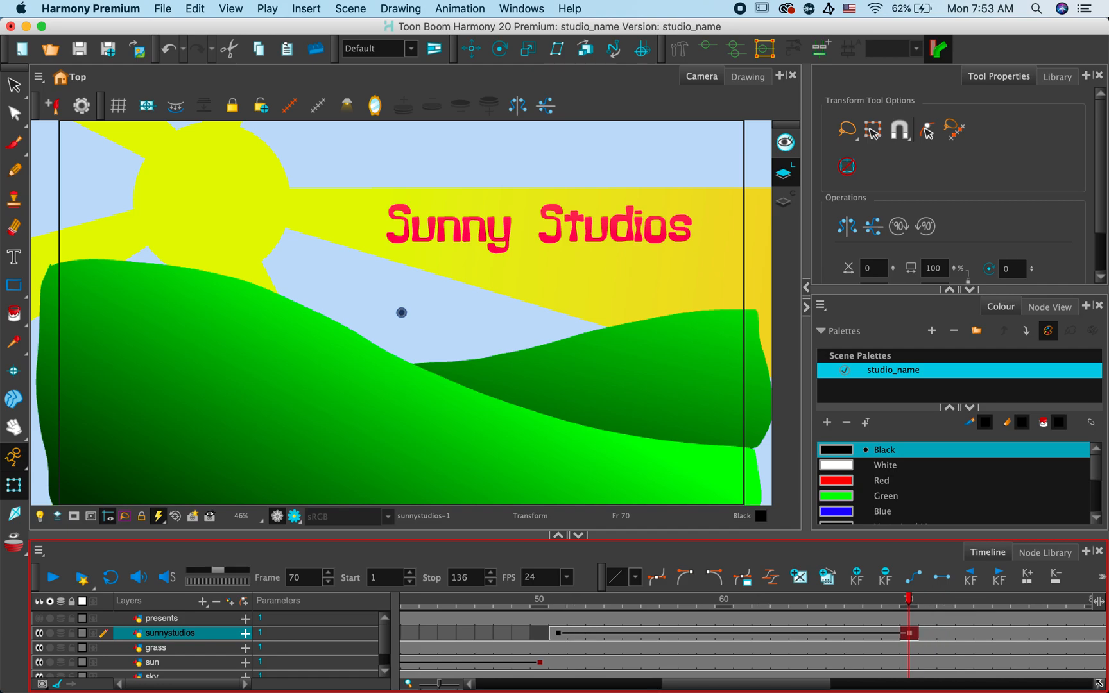
{"action": "left_click", "coordinate": [1098, 683]}
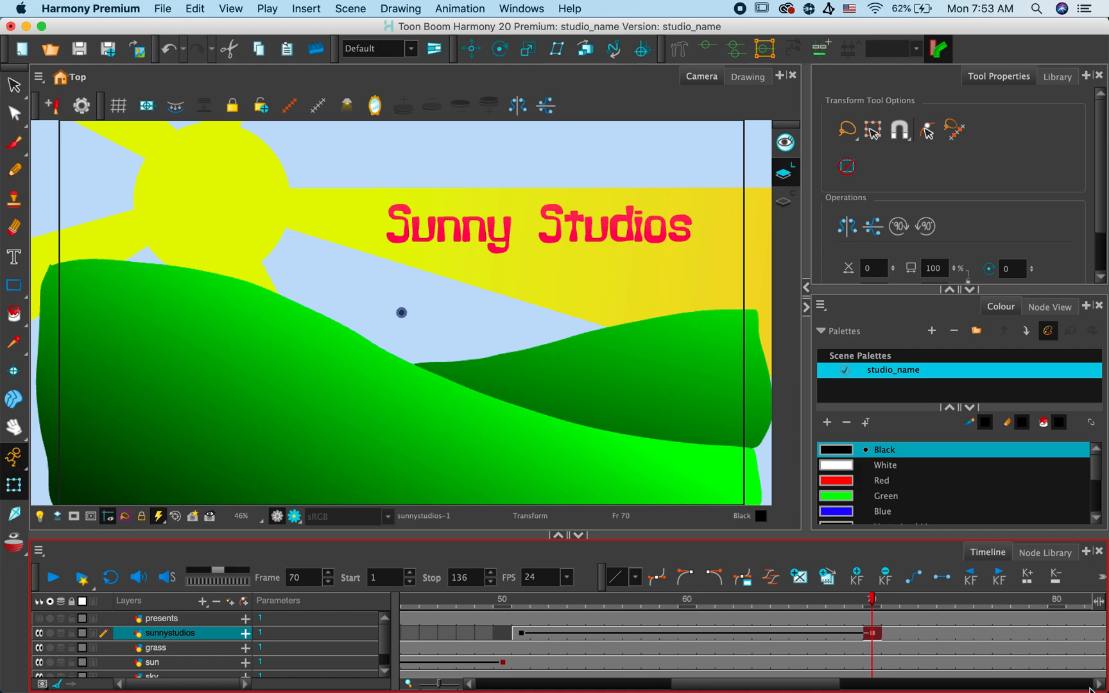
{"action": "left_click", "coordinate": [1090, 685]}
{"action": "mouse_move", "coordinate": [1003, 690]}
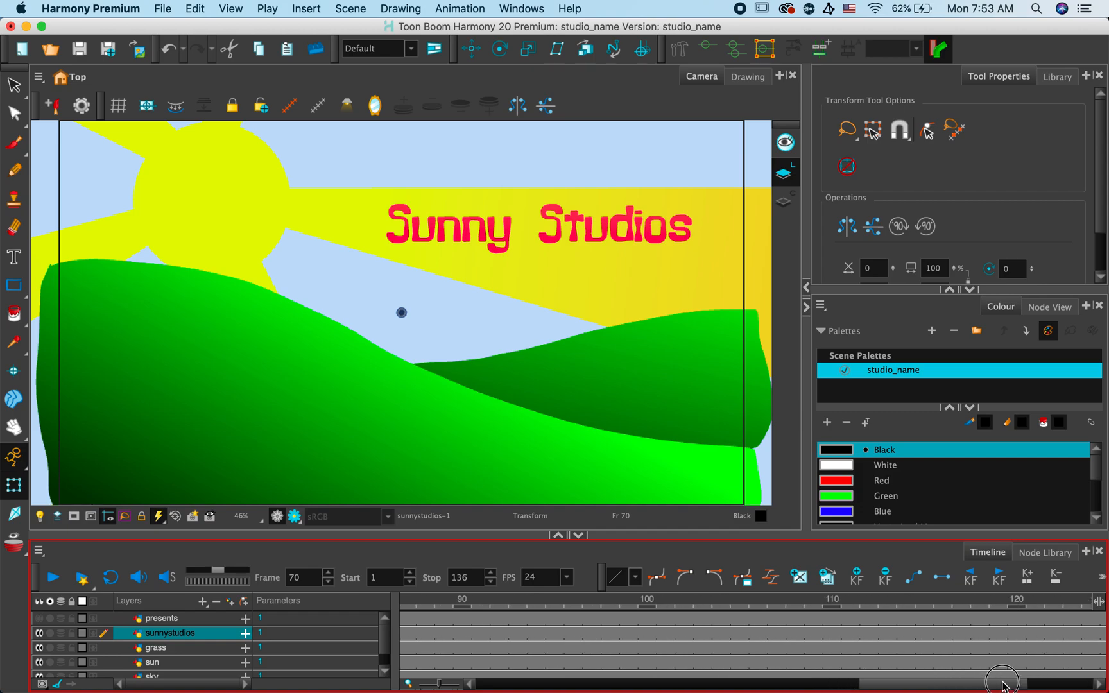
{"action": "left_click", "coordinate": [1076, 680]}
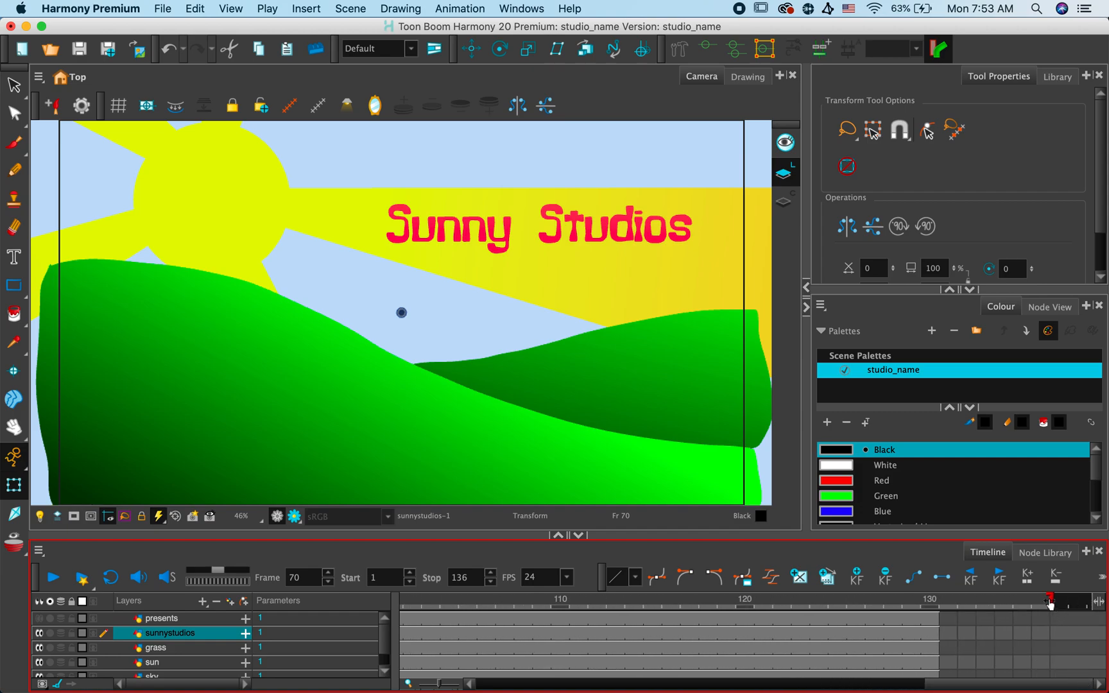
{"action": "mouse_move", "coordinate": [1050, 598]}
{"action": "left_mouse_down"}
{"action": "mouse_move", "coordinate": [1106, 598]}
{"action": "mouse_move", "coordinate": [1006, 606]}
{"action": "mouse_move", "coordinate": [1095, 600]}
{"action": "mouse_move", "coordinate": [1017, 607]}
{"action": "mouse_move", "coordinate": [1091, 609]}
{"action": "mouse_move", "coordinate": [1000, 621]}
{"action": "mouse_move", "coordinate": [924, 618]}
{"action": "mouse_move", "coordinate": [926, 690]}
{"action": "left_mouse_up"}
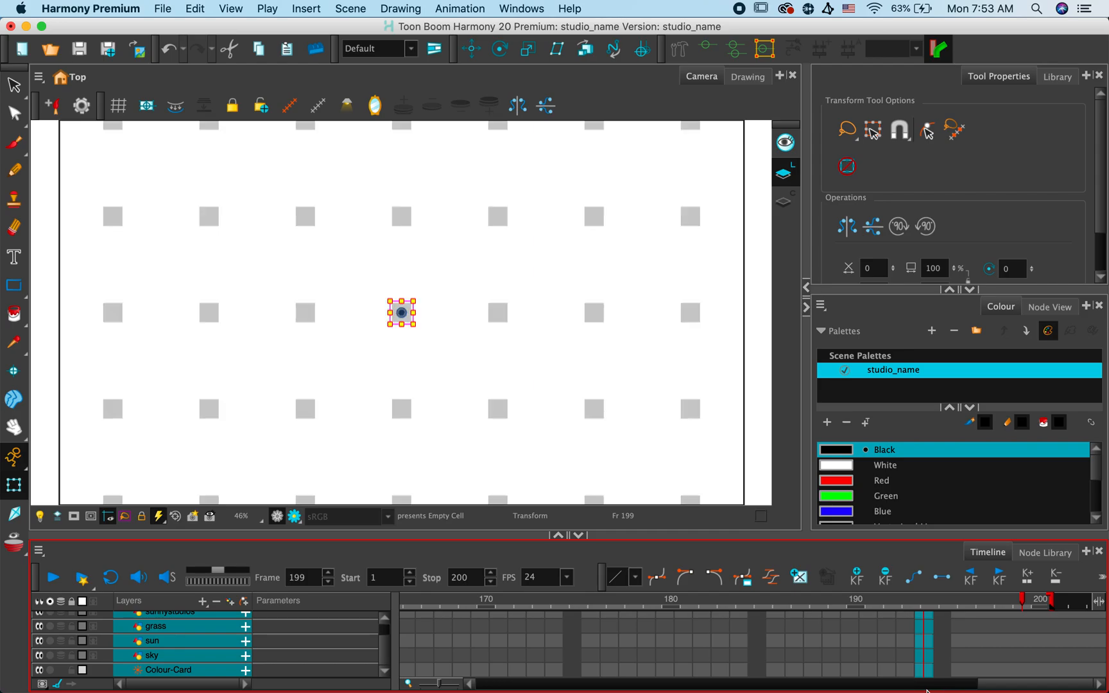
{"action": "right_click", "coordinate": [925, 650]}
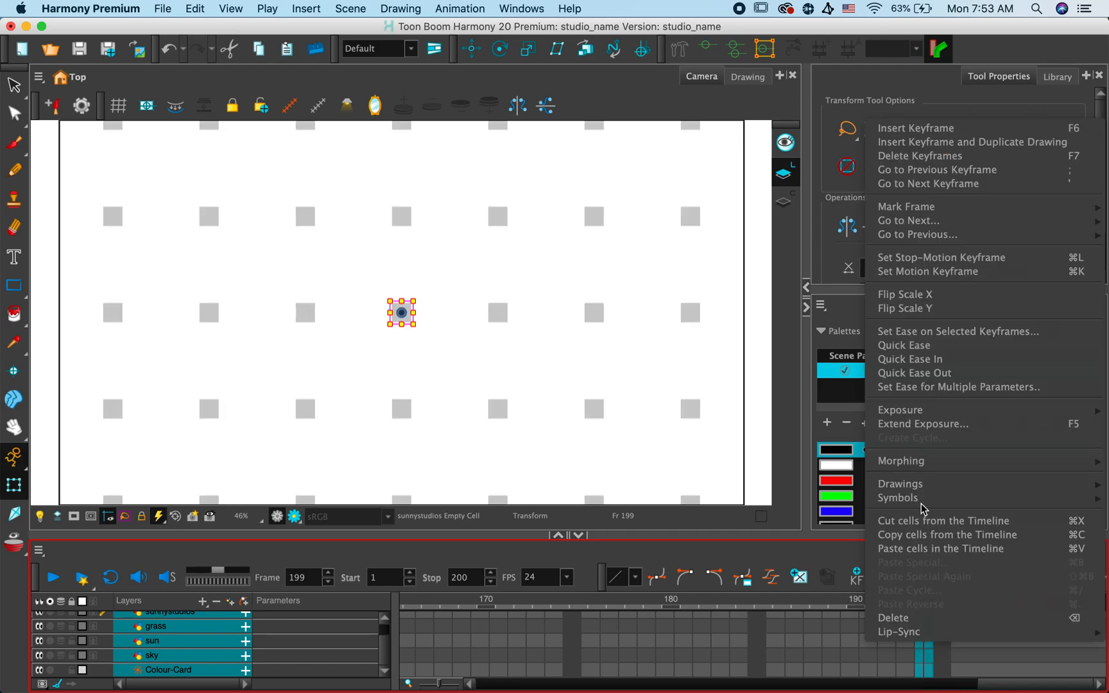
{"action": "left_click", "coordinate": [924, 425]}
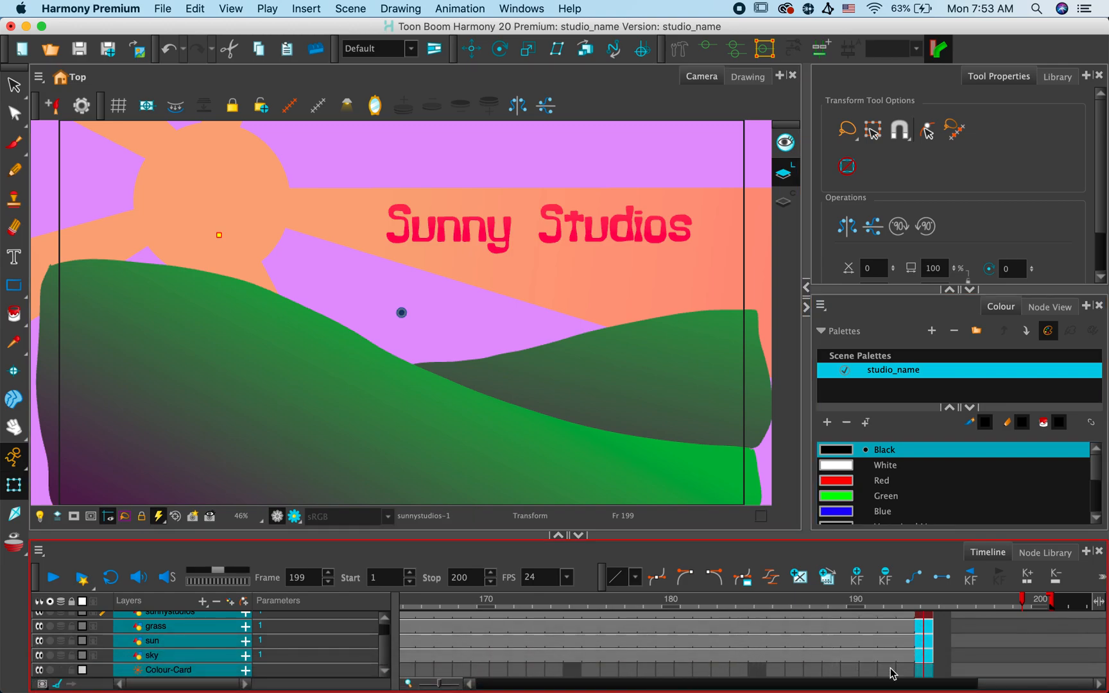
- Play the animation from the title's keyframe at frame 51 and stop at frame 156
{"action": "left_click_drag", "start_coordinate": [992, 686], "coordinate": [581, 686]}
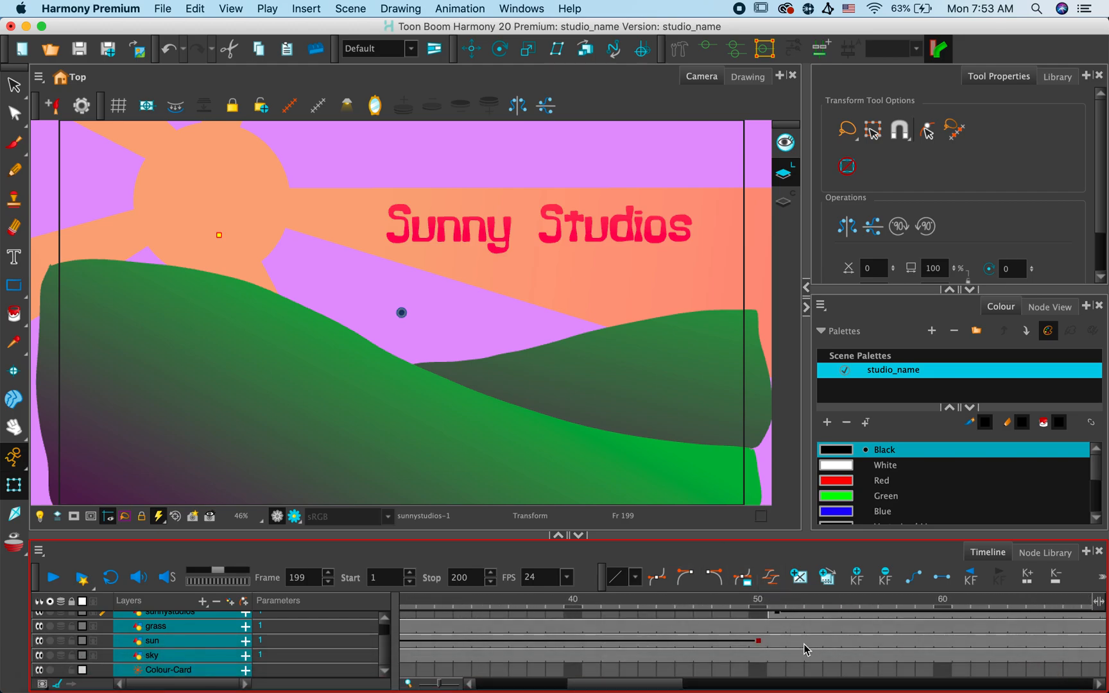
{"action": "scroll", "coordinate": [807, 648], "scroll_direction": "up", "scroll_amount": 2}
{"action": "left_click", "coordinate": [778, 634]}
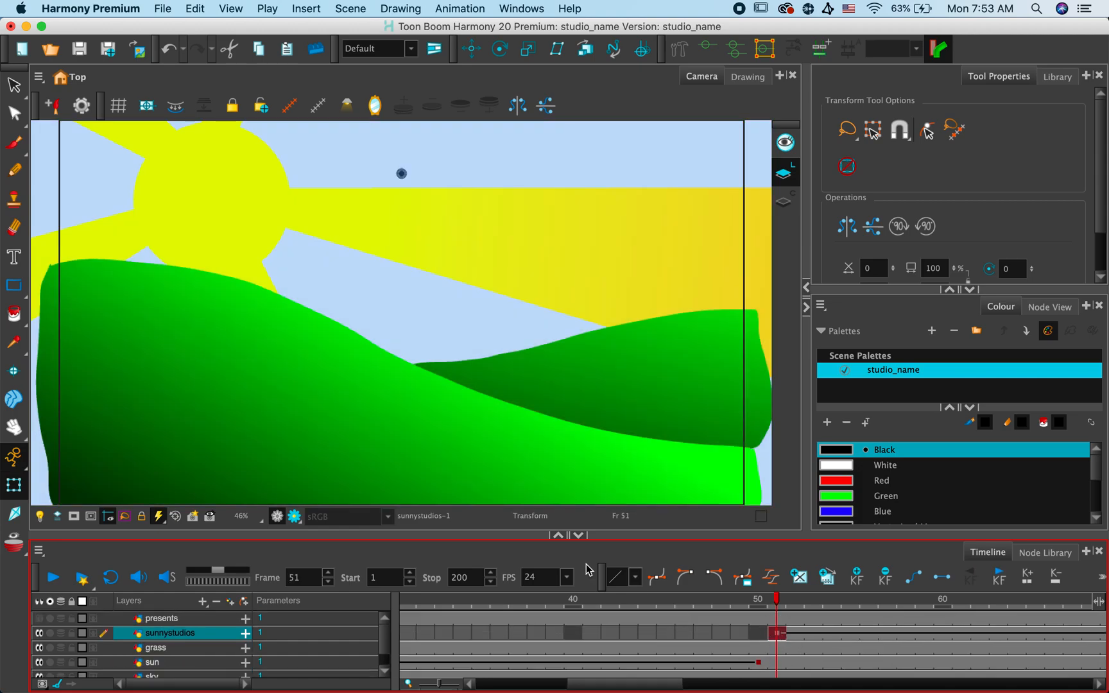
{"action": "left_click", "coordinate": [53, 581]}
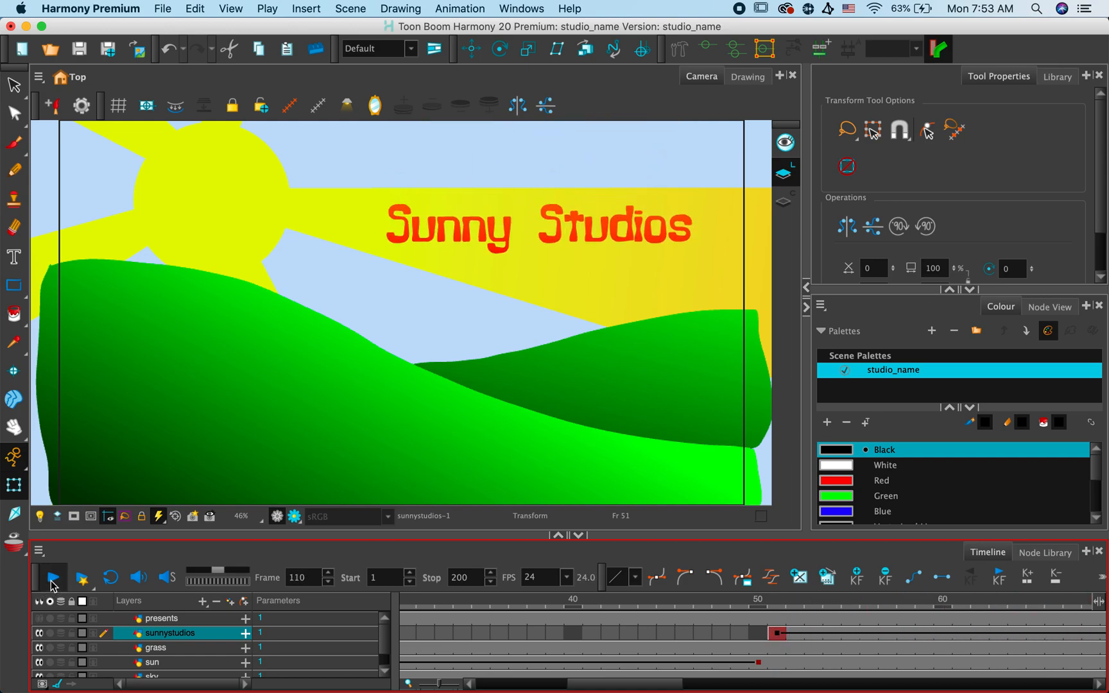
{"action": "left_click", "coordinate": [52, 581]}
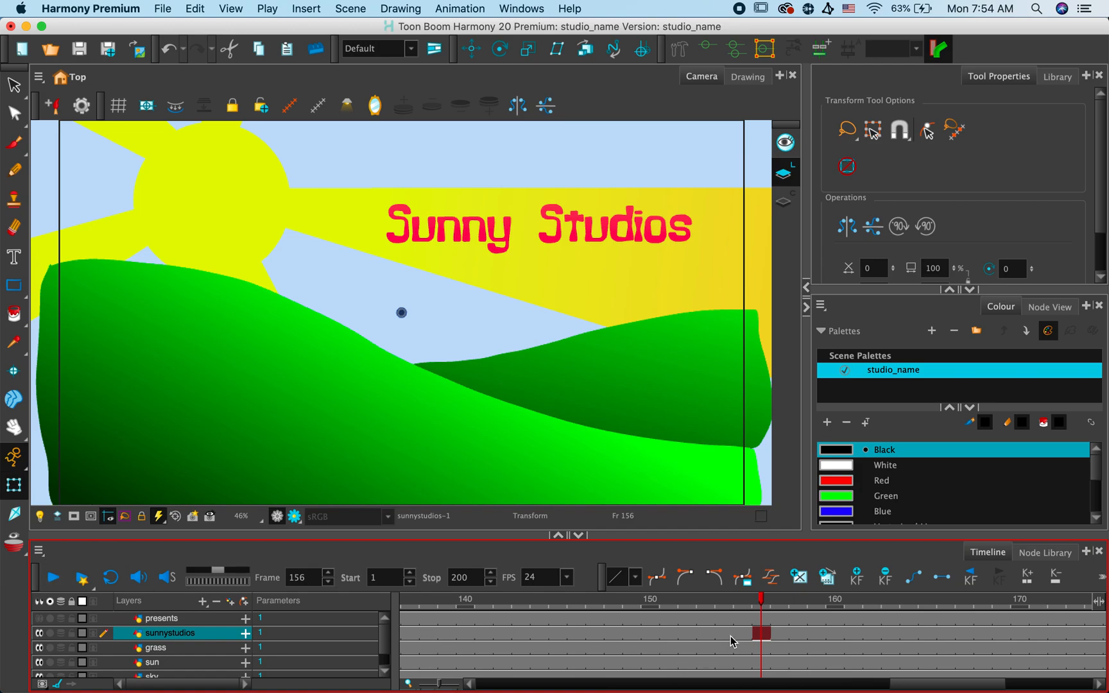
- Delete the presents layer's exposure from frames 1 to 156 and enable the layer
{"action": "left_click", "coordinate": [762, 620]}
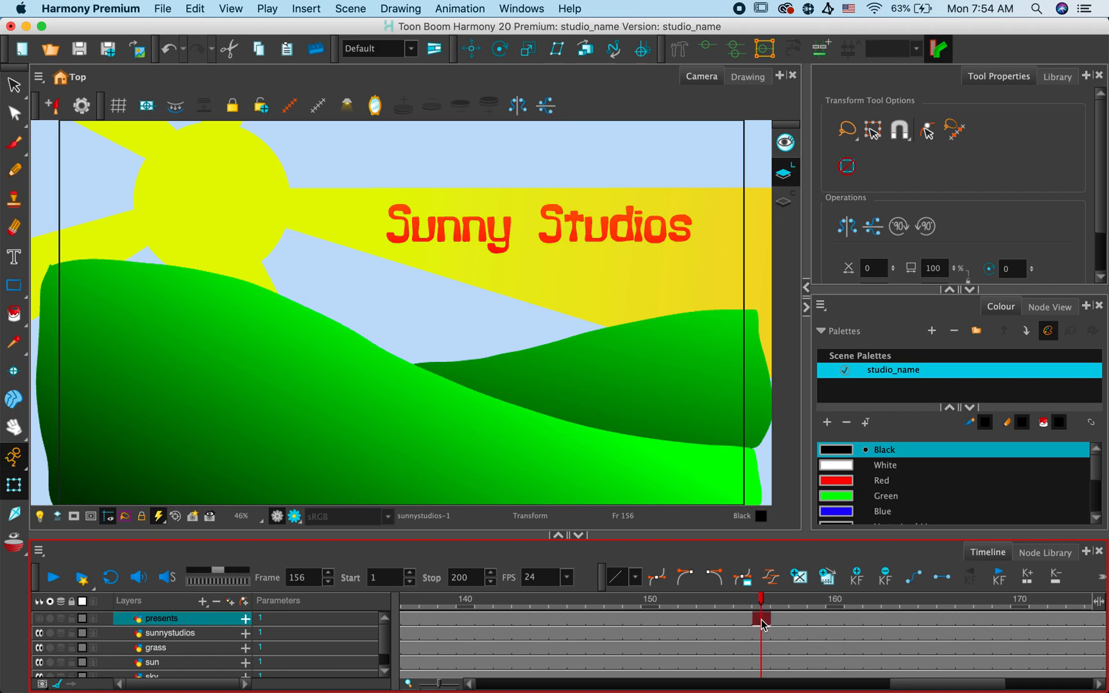
{"action": "left_click_drag", "start_coordinate": [946, 684], "coordinate": [436, 690]}
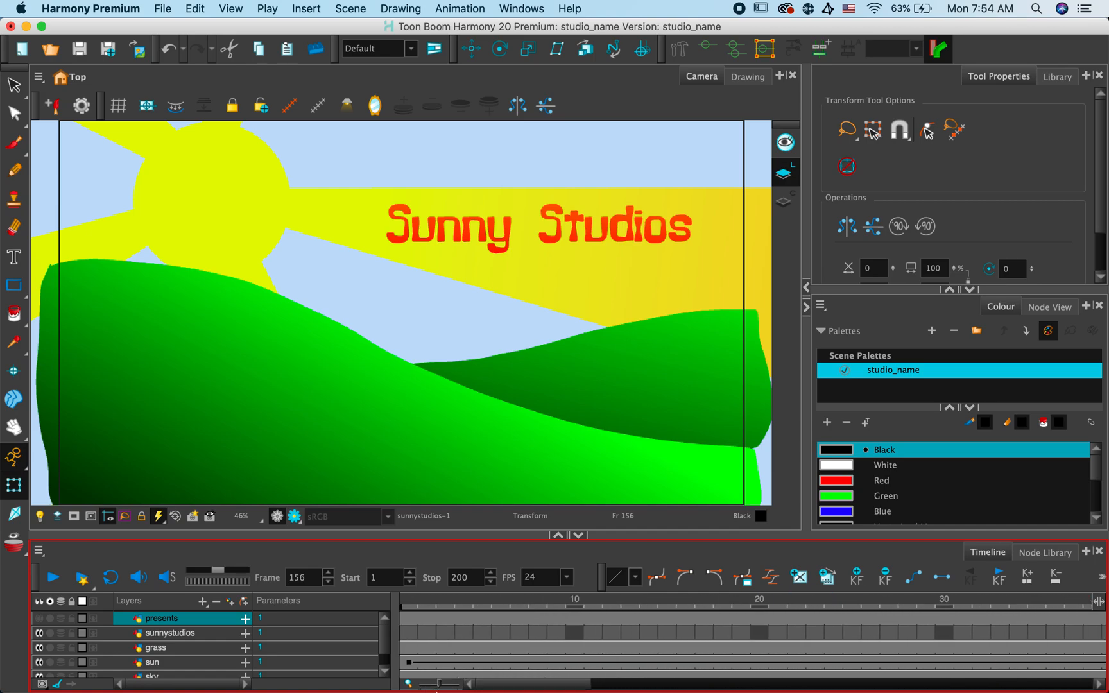
{"action": "double_click", "coordinate": [408, 618]}
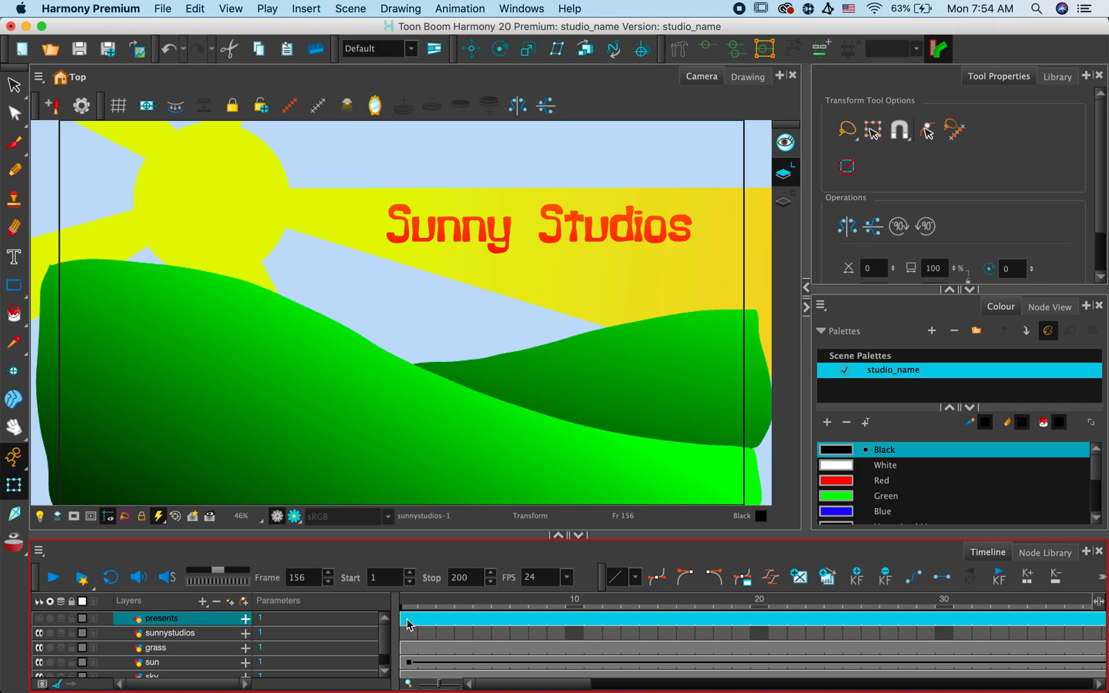
{"action": "key", "text": "Delete"}
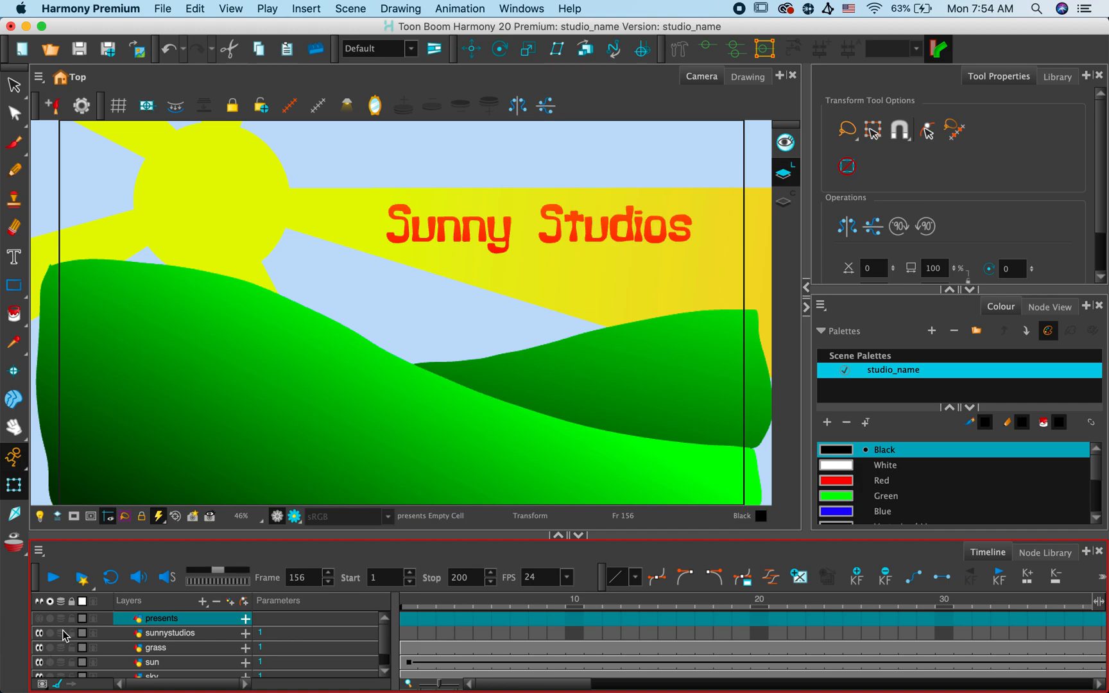
{"action": "left_click", "coordinate": [39, 618]}
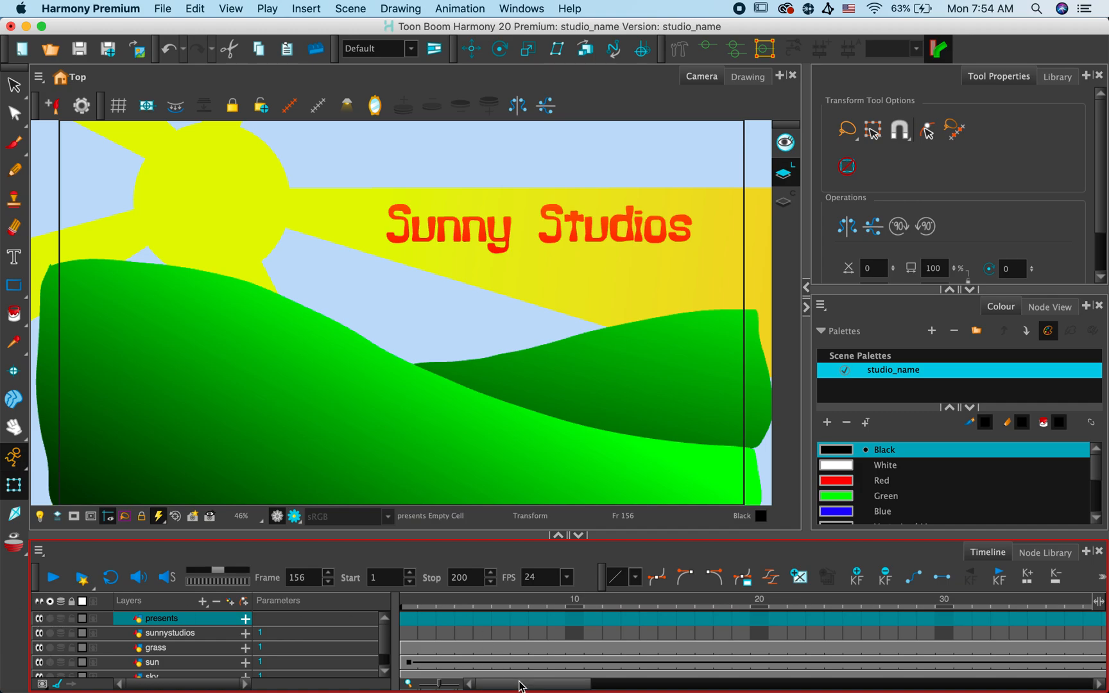
- Check the presents text at frame 157 and play the animation through to the end
{"action": "left_click_drag", "start_coordinate": [521, 687], "coordinate": [933, 682]}
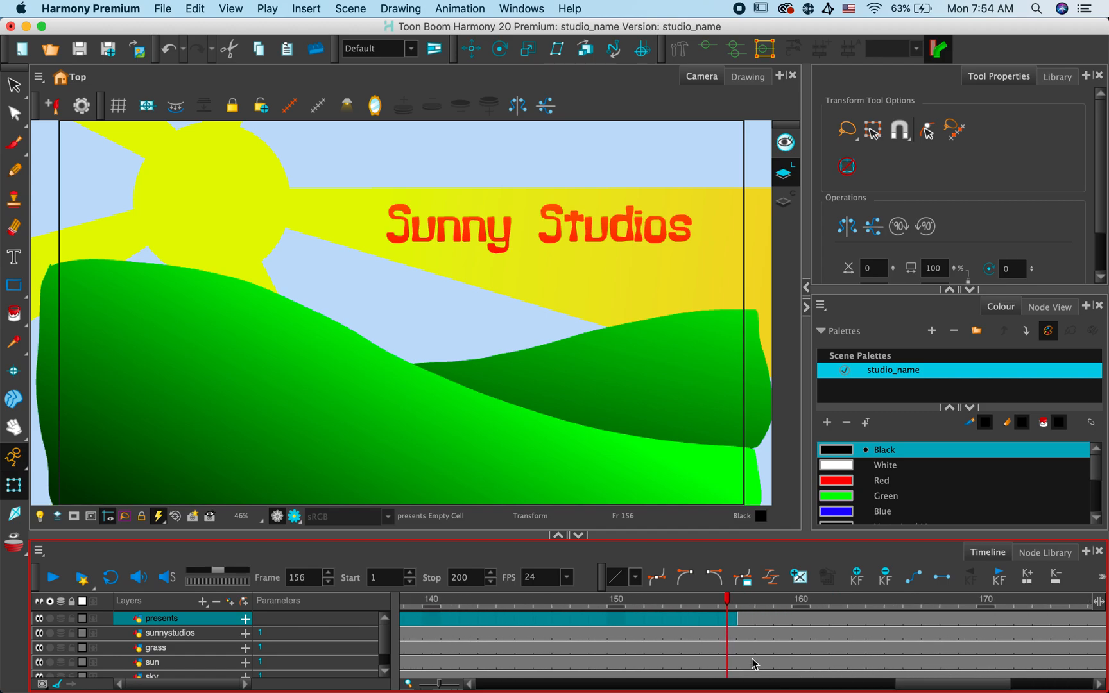
{"action": "left_click", "coordinate": [746, 621]}
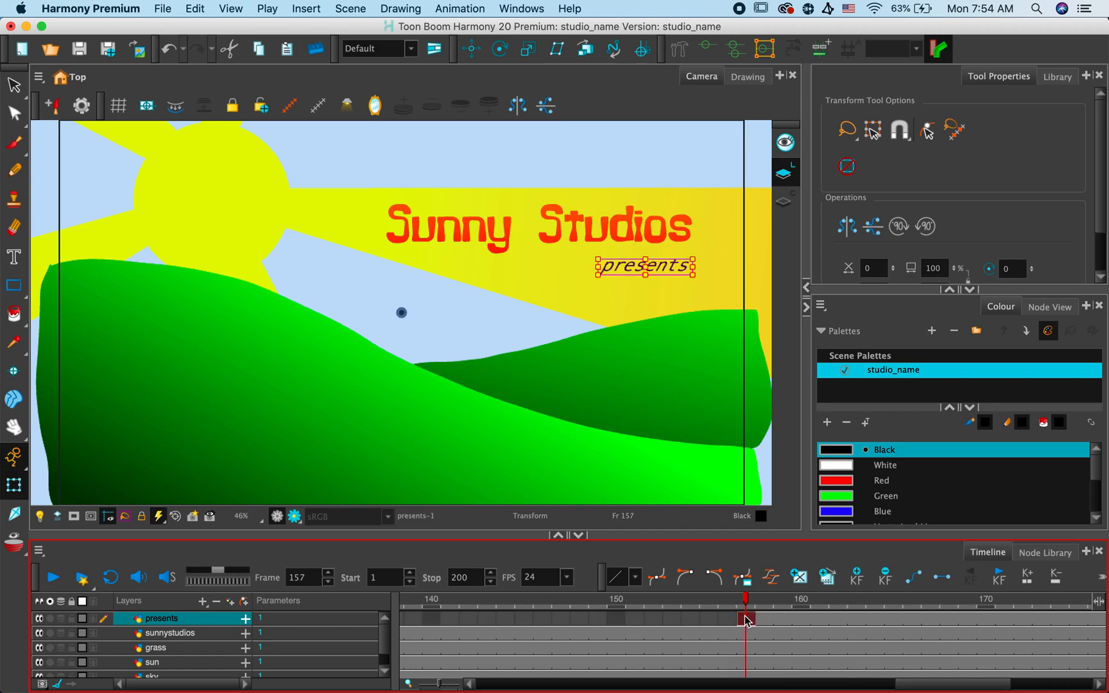
{"action": "left_click", "coordinate": [51, 579]}
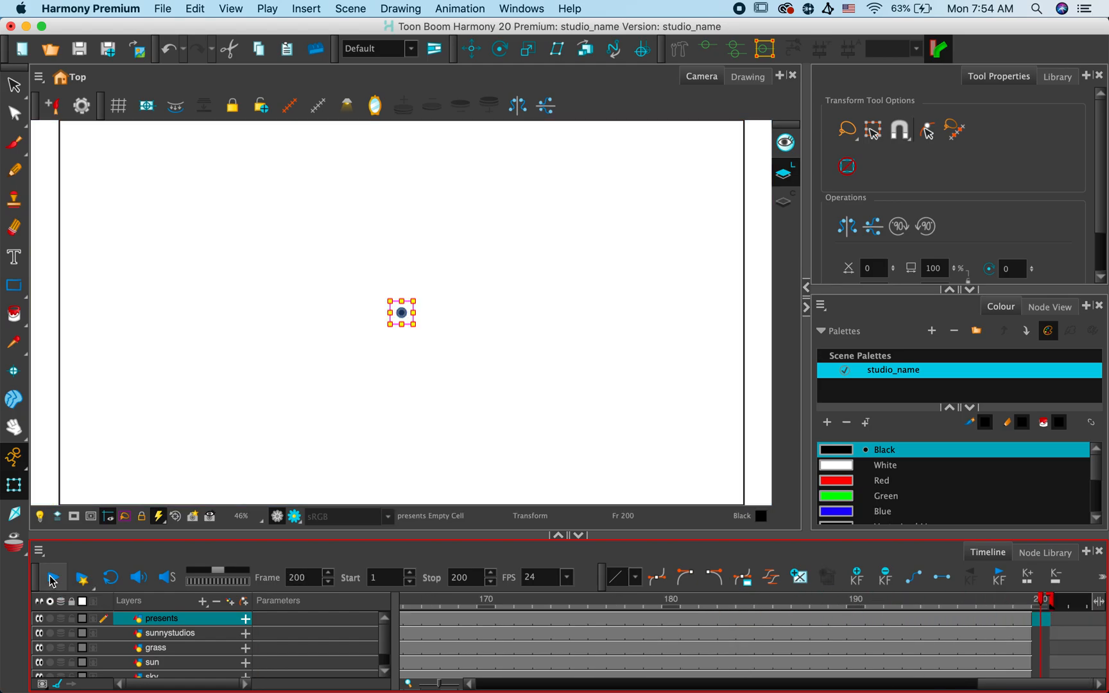
- Extend the scene's end to frame 240 and the exposure of all drawing layers to frame 239
{"action": "left_click", "coordinate": [52, 579]}
{"action": "left_click", "coordinate": [51, 579]}
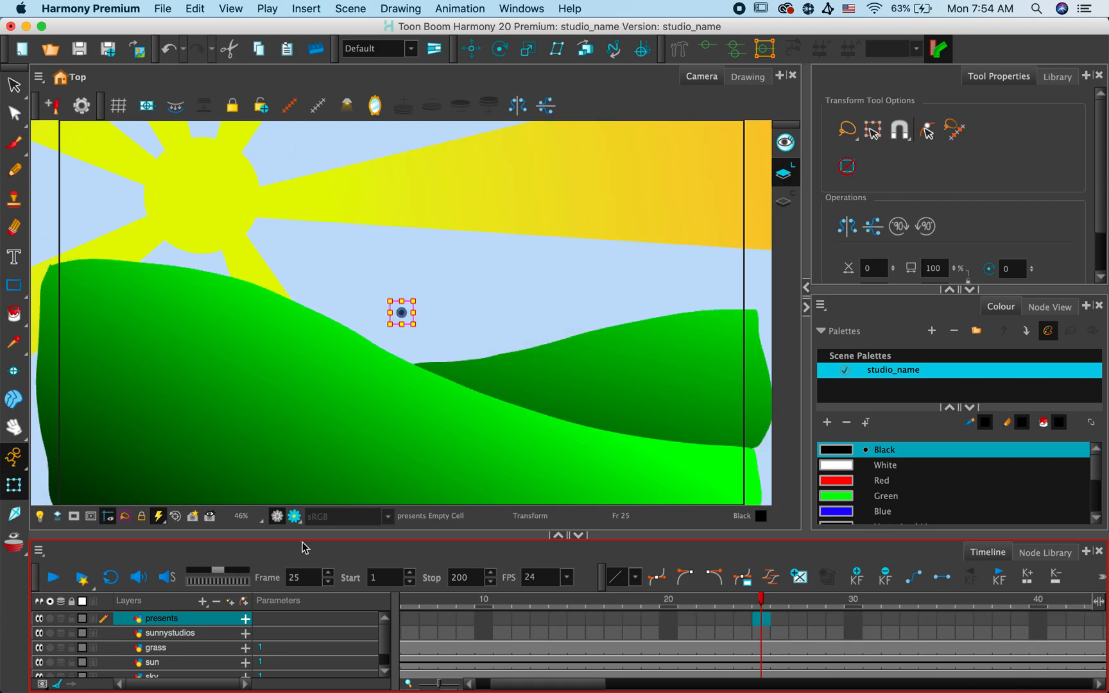
{"action": "left_click_drag", "start_coordinate": [568, 690], "coordinate": [980, 688]}
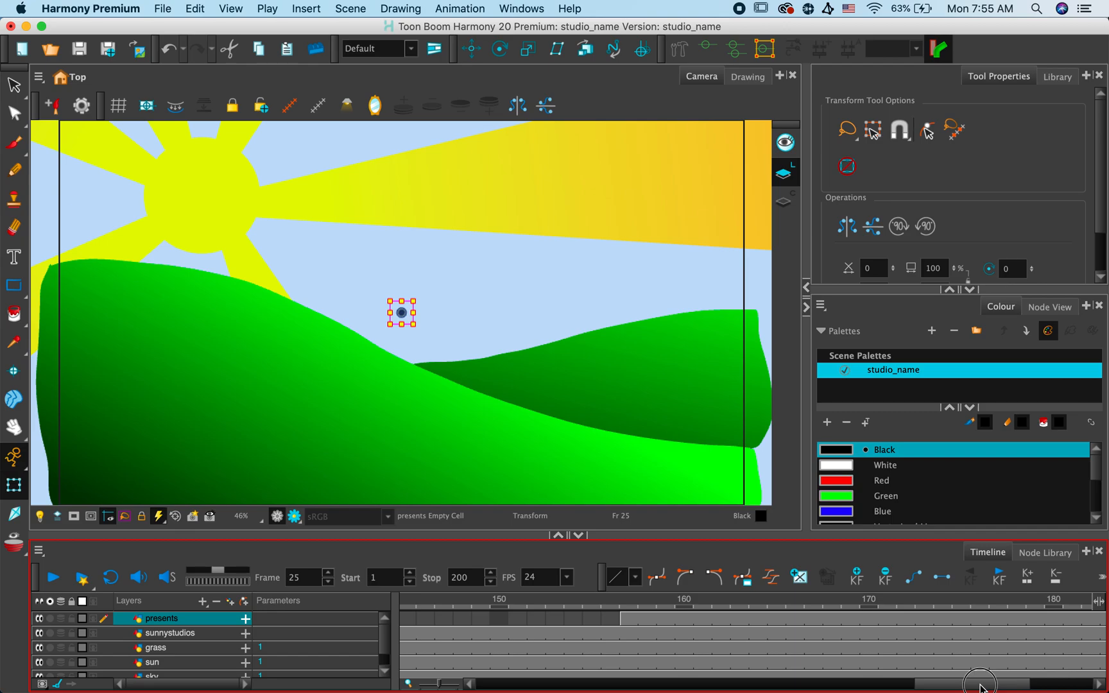
{"action": "left_click_drag", "start_coordinate": [981, 688], "coordinate": [1063, 673]}
{"action": "mouse_move", "coordinate": [1051, 604]}
{"action": "left_mouse_down"}
{"action": "mouse_move", "coordinate": [1107, 599]}
{"action": "mouse_move", "coordinate": [1016, 604]}
{"action": "mouse_move", "coordinate": [1033, 609]}
{"action": "mouse_move", "coordinate": [1003, 628]}
{"action": "mouse_move", "coordinate": [1001, 691]}
{"action": "left_mouse_up"}
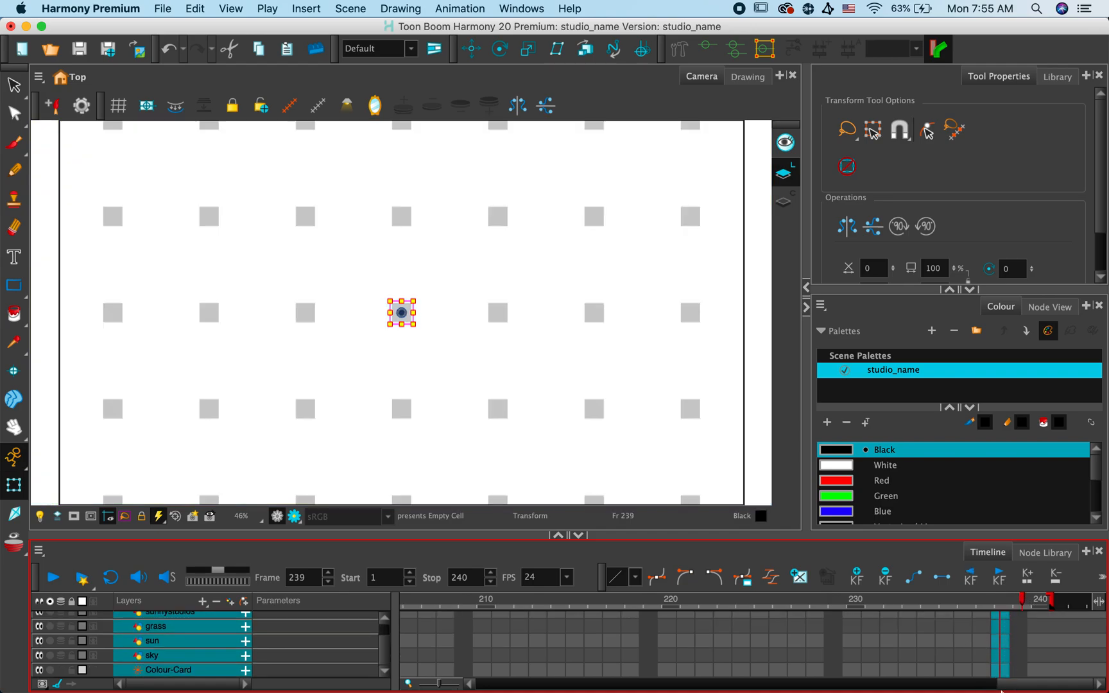
{"action": "right_click", "coordinate": [998, 642]}
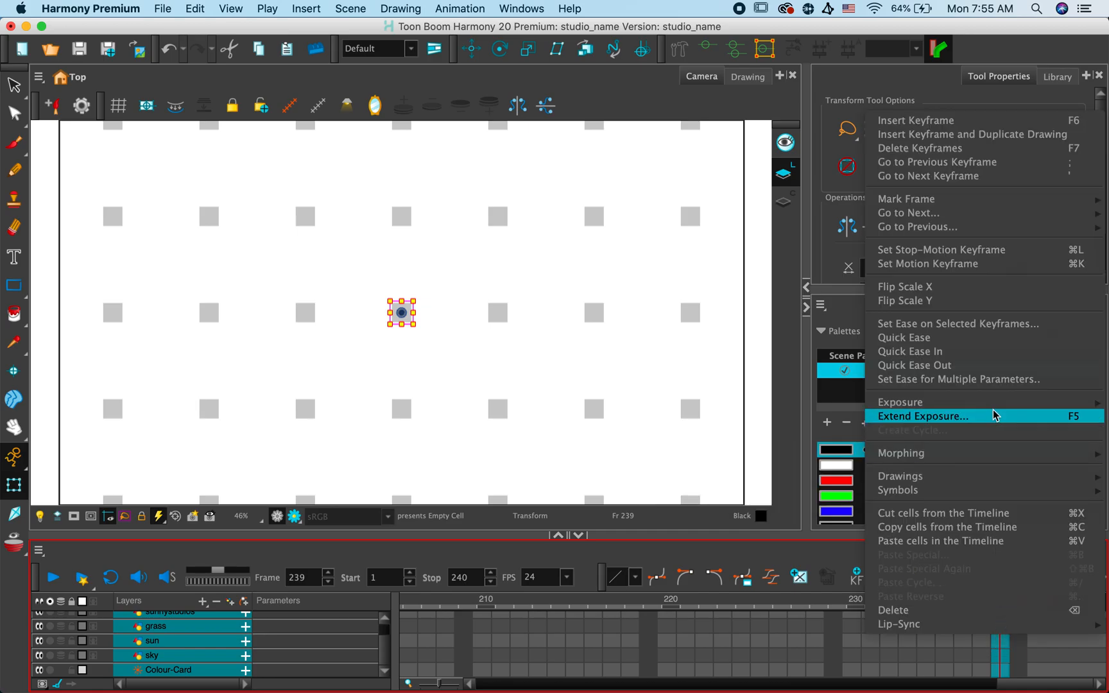
{"action": "left_click", "coordinate": [995, 416]}
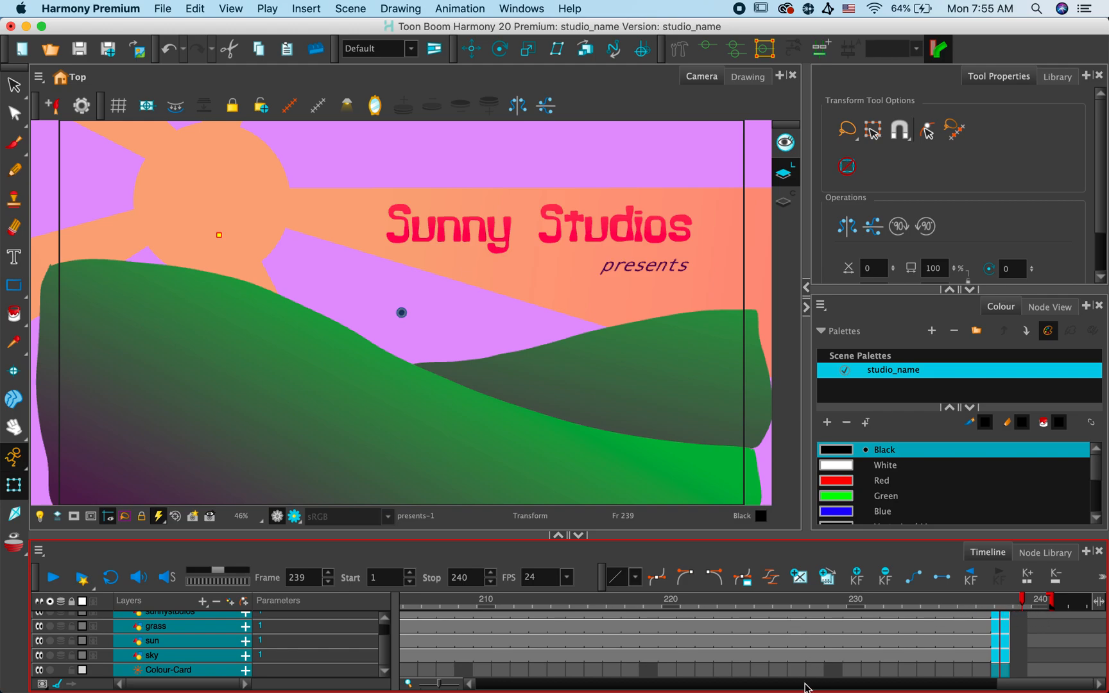
- Play the animation from the title's keyframe at frame 51, stop at frame 224, and trim the scene's end to frame 230
{"action": "left_click_drag", "start_coordinate": [1040, 685], "coordinate": [617, 686]}
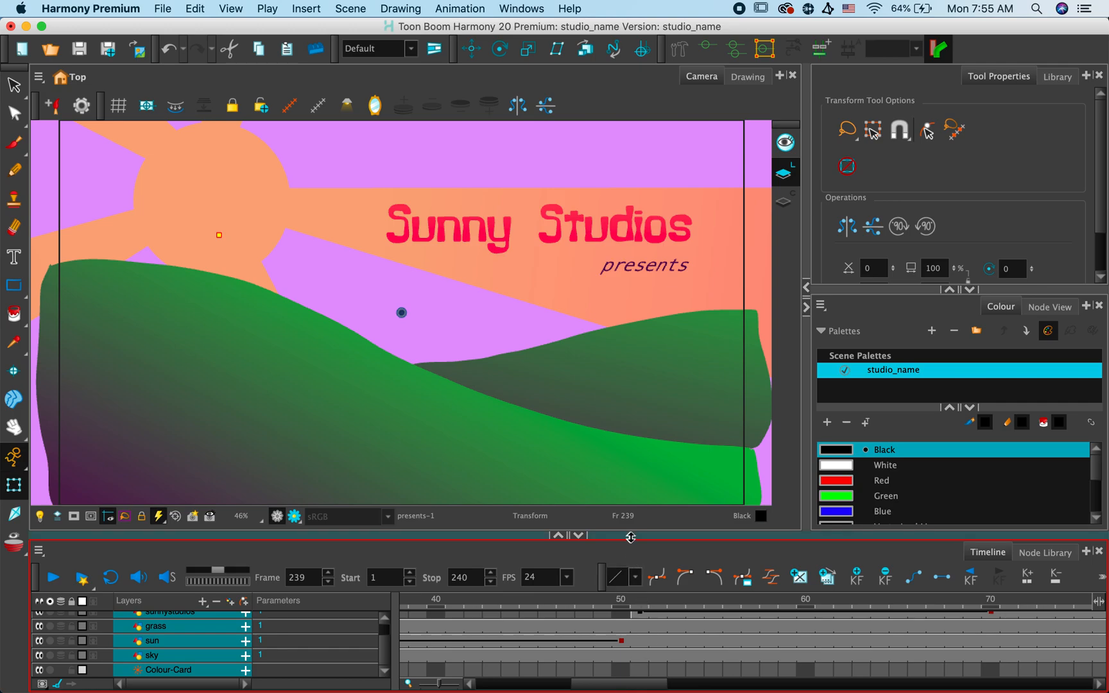
{"action": "left_click_drag", "start_coordinate": [630, 537], "coordinate": [628, 501]}
{"action": "left_click", "coordinate": [640, 600]}
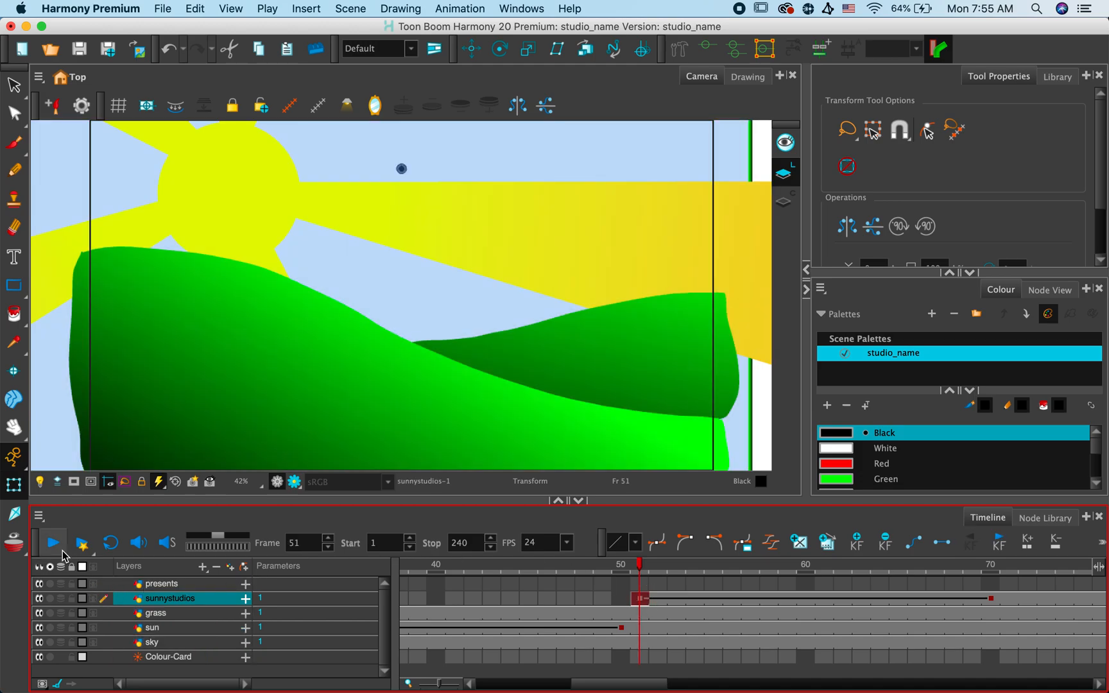
{"action": "left_click", "coordinate": [54, 544]}
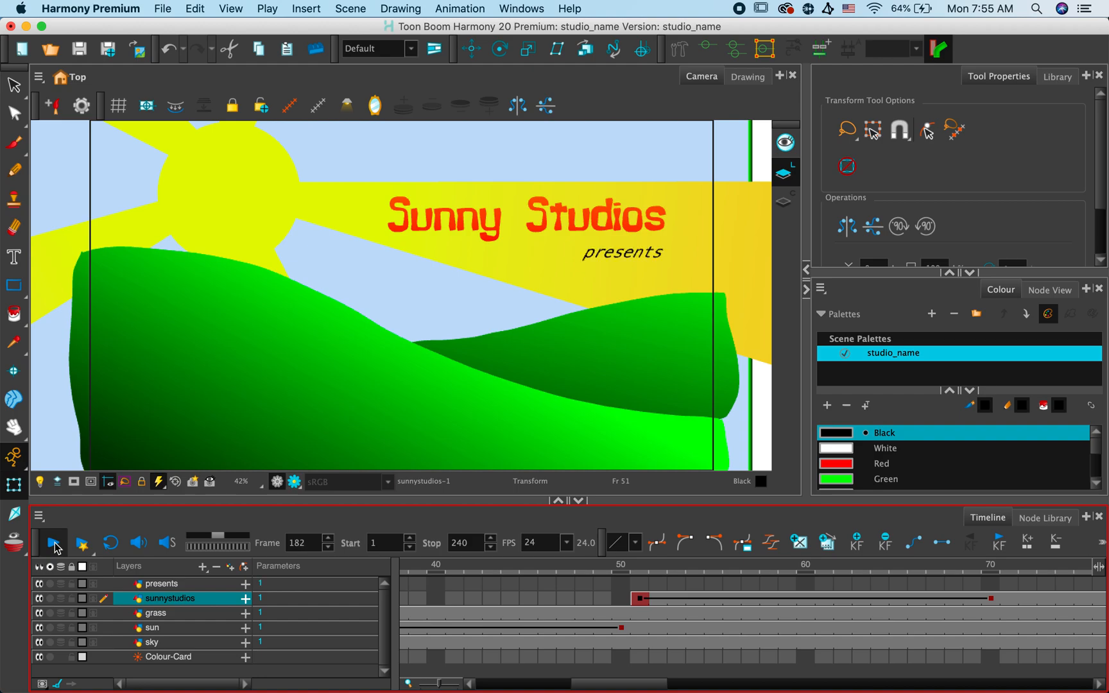
{"action": "left_click", "coordinate": [55, 546]}
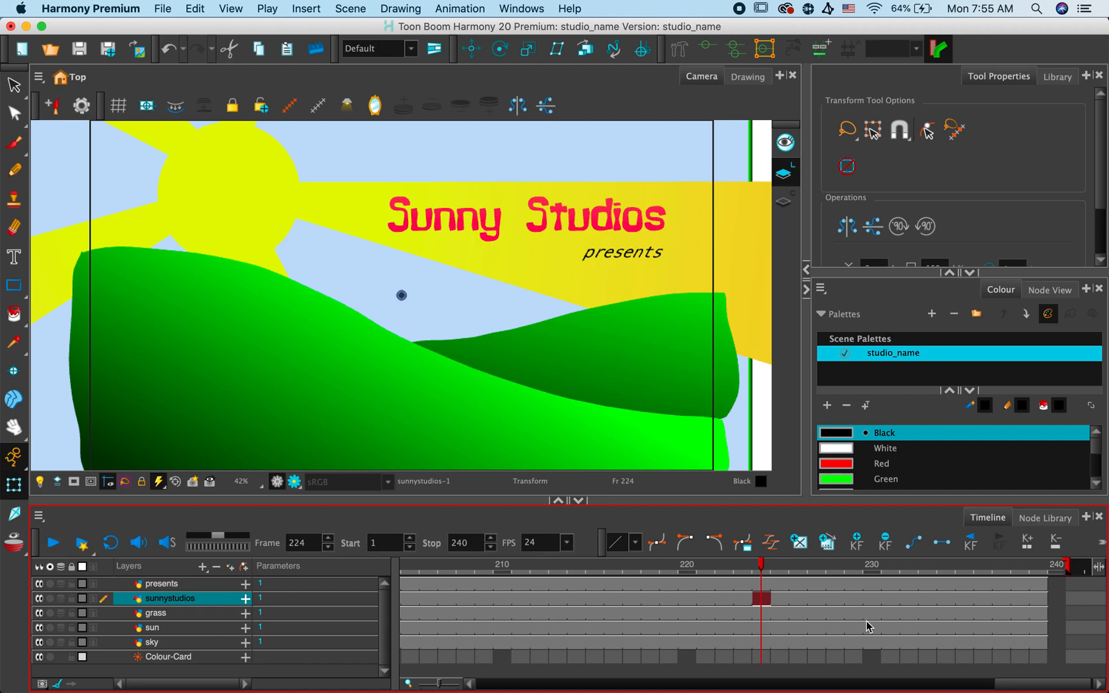
{"action": "mouse_move", "coordinate": [1067, 567]}
{"action": "left_mouse_down"}
{"action": "mouse_move", "coordinate": [868, 573]}
{"action": "mouse_move", "coordinate": [885, 581]}
{"action": "left_mouse_up"}
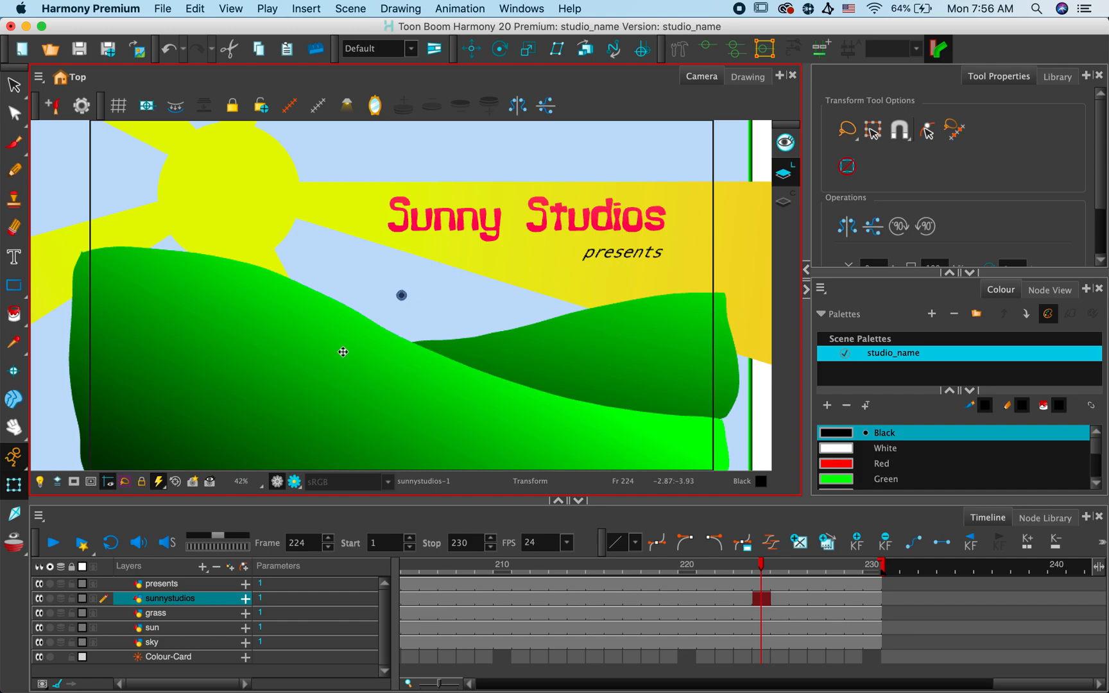
- Start a movie export and set its output file to studio.mov on the Desktop
{"action": "left_click", "coordinate": [161, 9]}
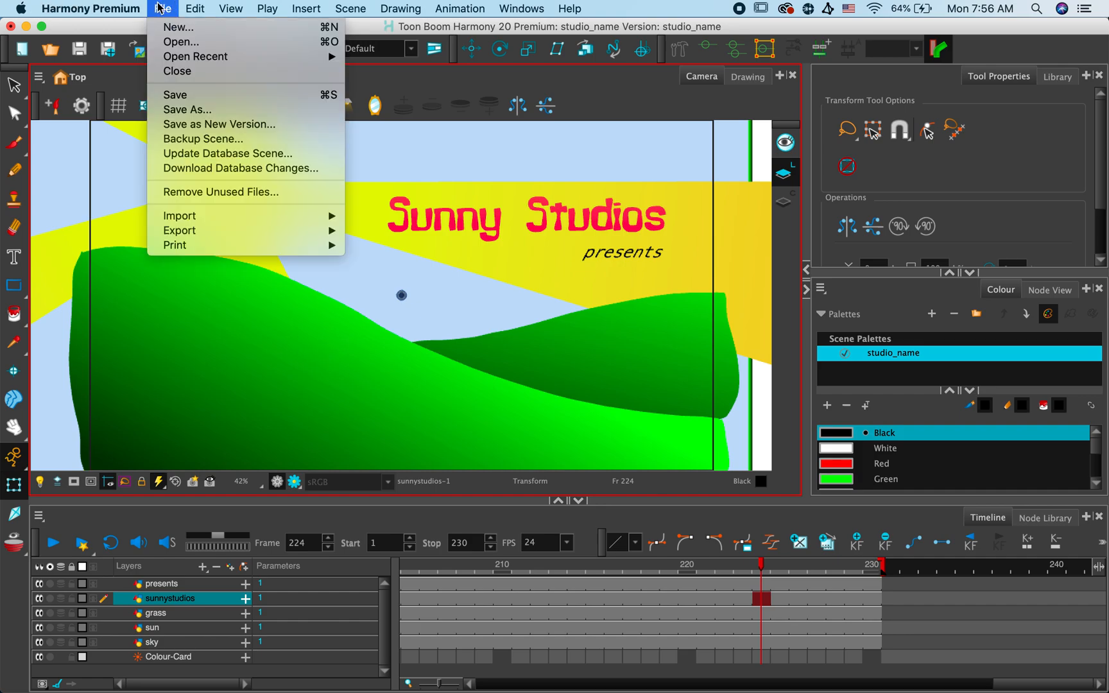
{"action": "mouse_move", "coordinate": [206, 239]}
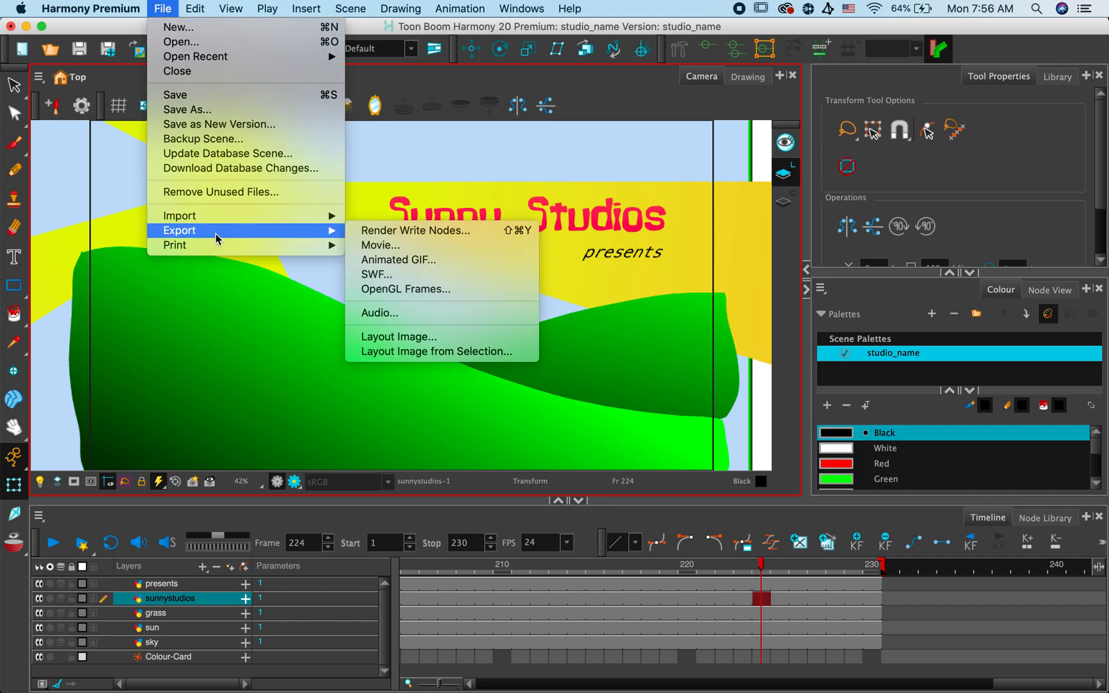
{"action": "left_click", "coordinate": [368, 247]}
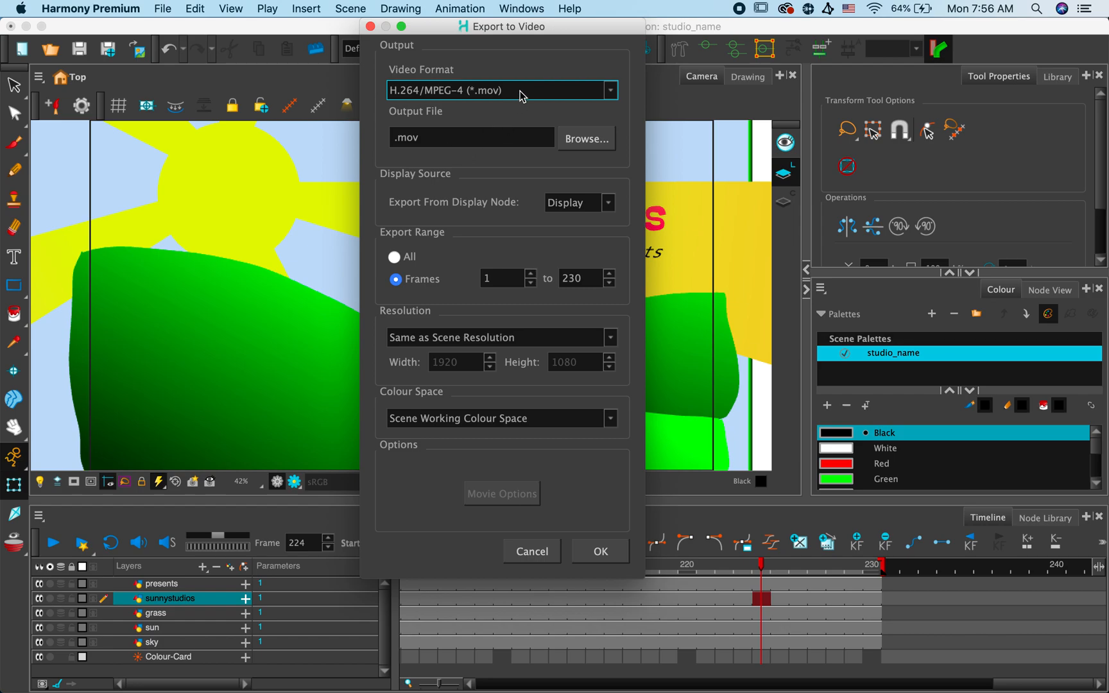
{"action": "left_click", "coordinate": [472, 134]}
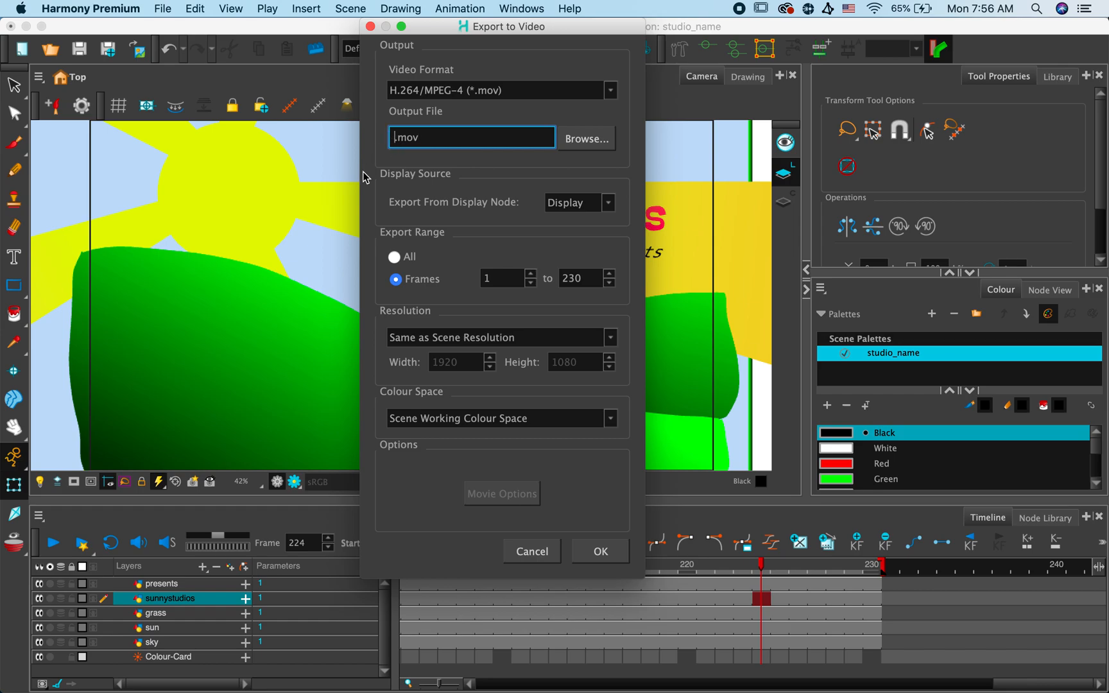
{"action": "type", "text": "studio"}
{"action": "left_click", "coordinate": [585, 139]}
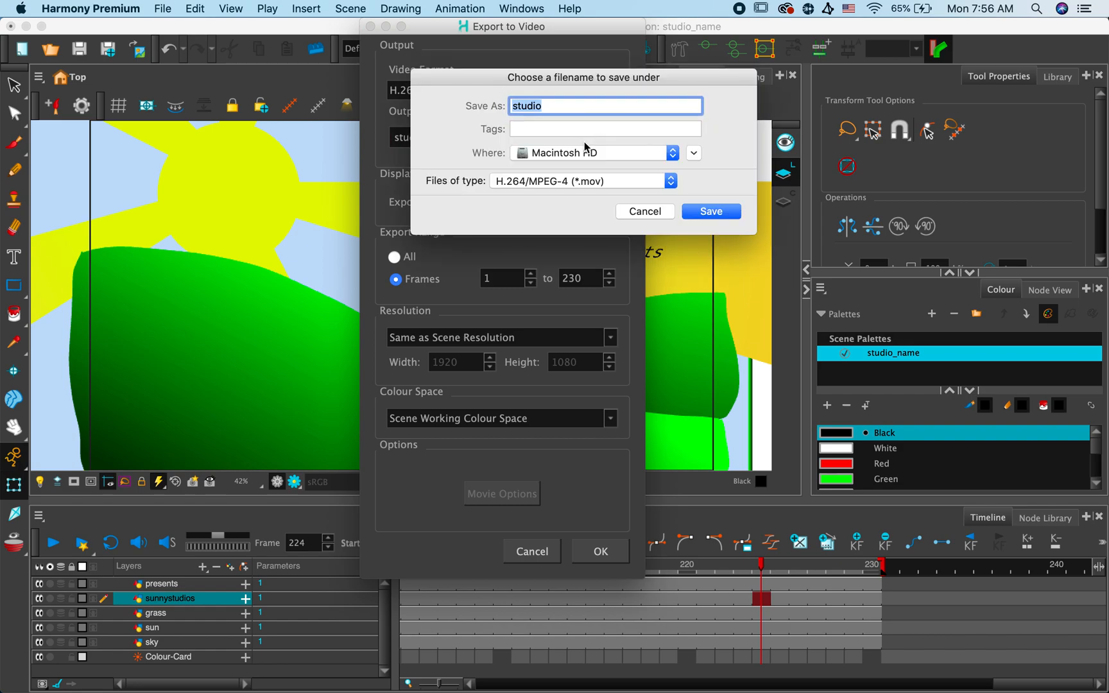
{"action": "left_click", "coordinate": [546, 155]}
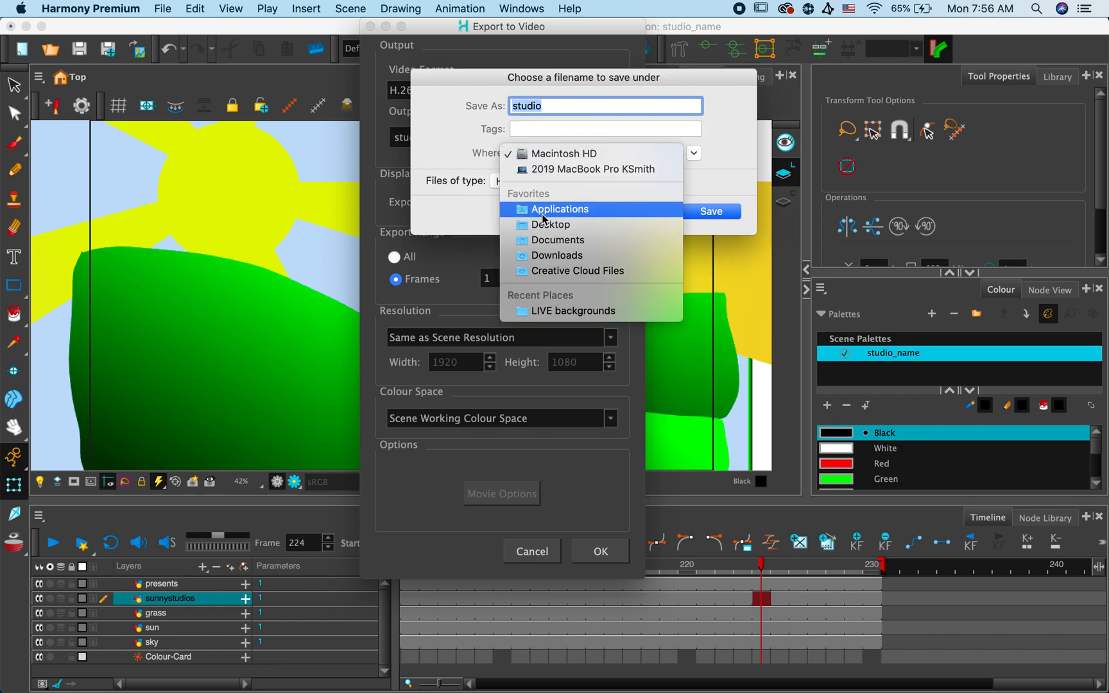
{"action": "left_click", "coordinate": [550, 224]}
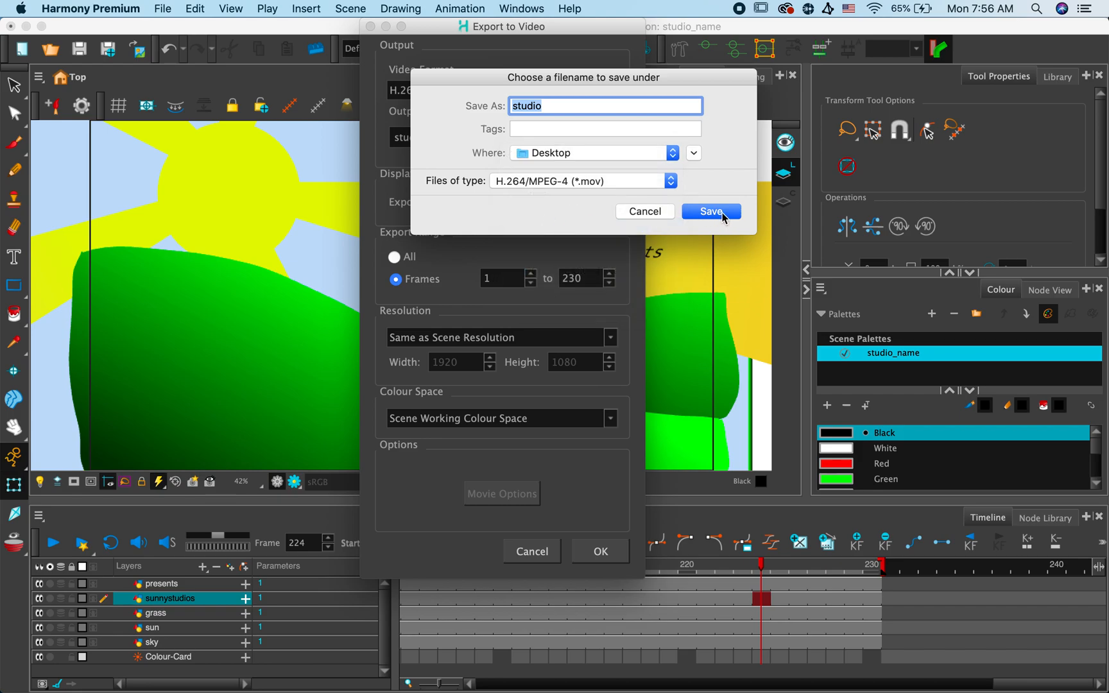
{"action": "left_click", "coordinate": [711, 212]}
- Set the export range to all frames, try the H.264/MPEG-4 export and decline the codec installation
{"action": "left_click", "coordinate": [395, 258]}
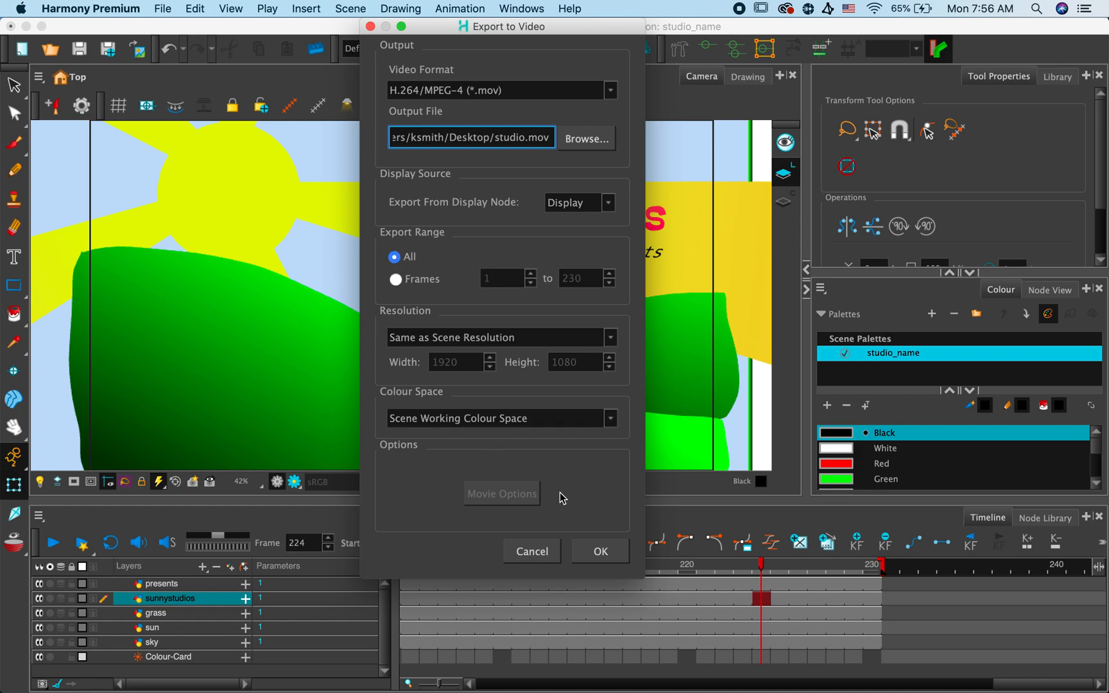
{"action": "left_click", "coordinate": [600, 551]}
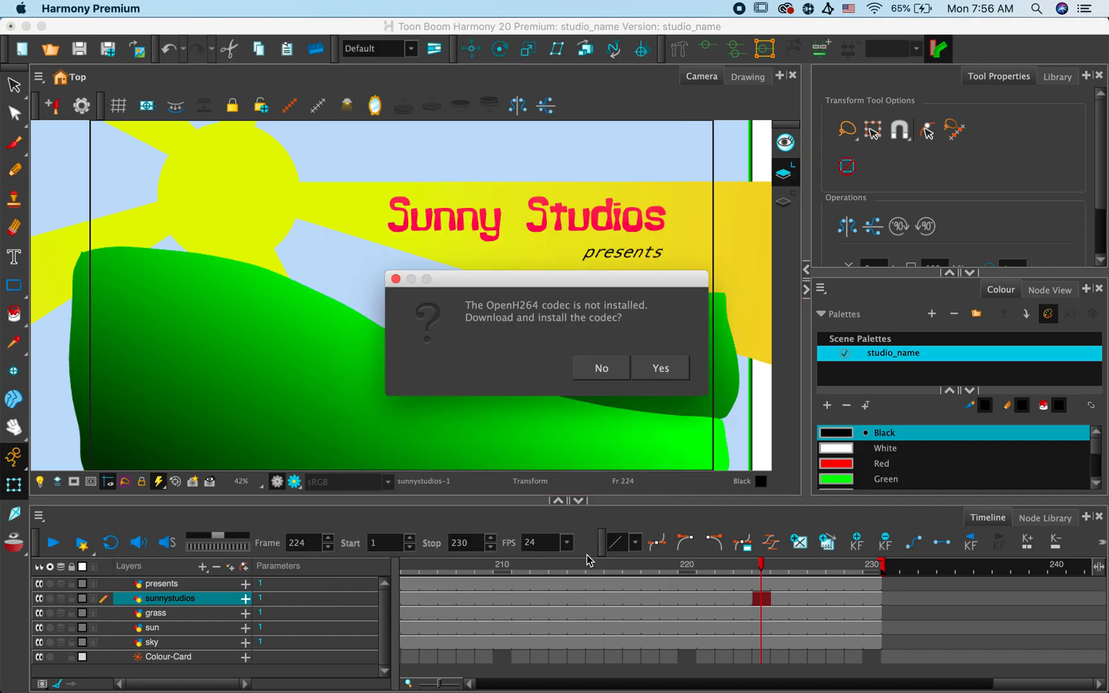
{"action": "left_click", "coordinate": [601, 375]}
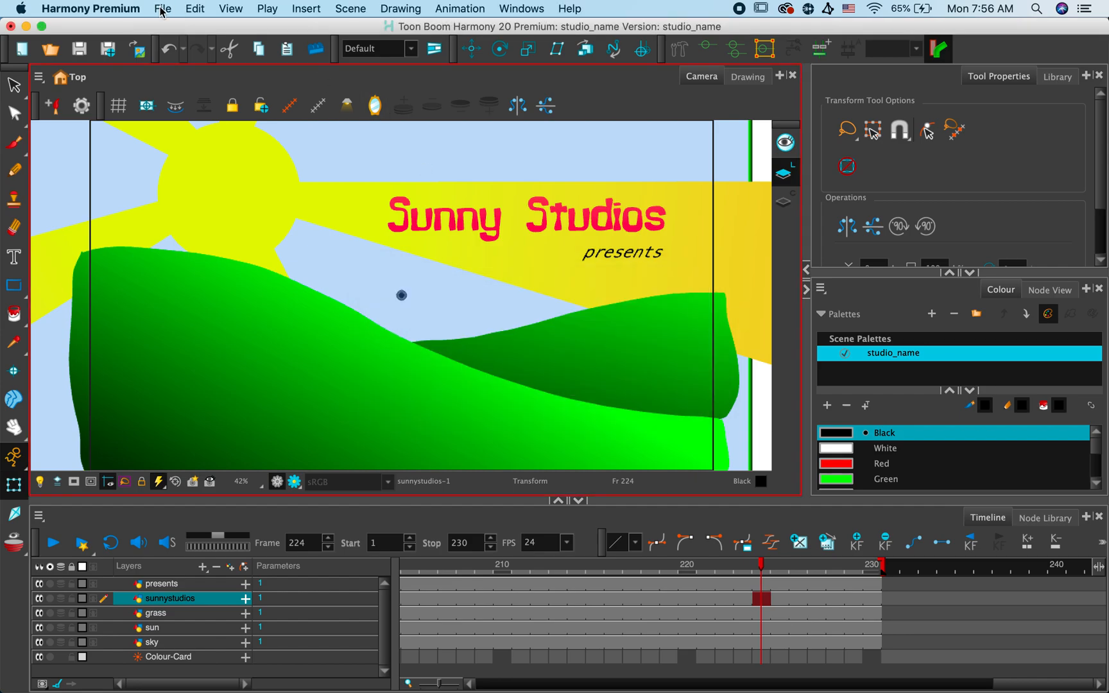
- Export the movie again in QuickTime Movie (*.mov) format as studio.mov on the Desktop
{"action": "left_click", "coordinate": [163, 9]}
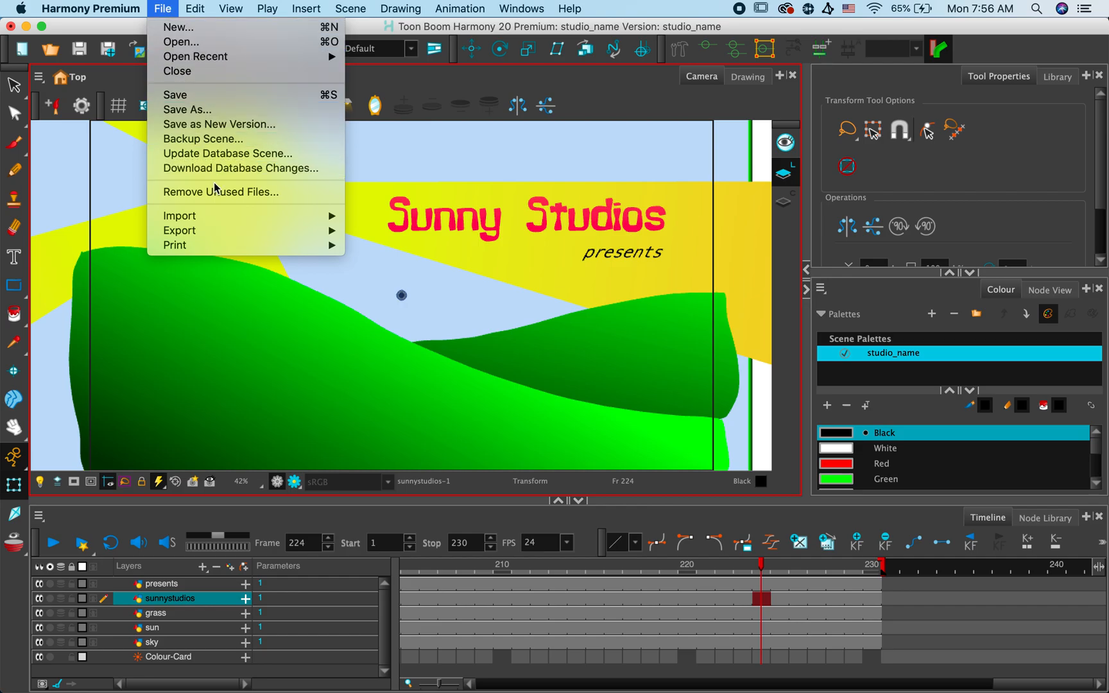
{"action": "mouse_move", "coordinate": [219, 233]}
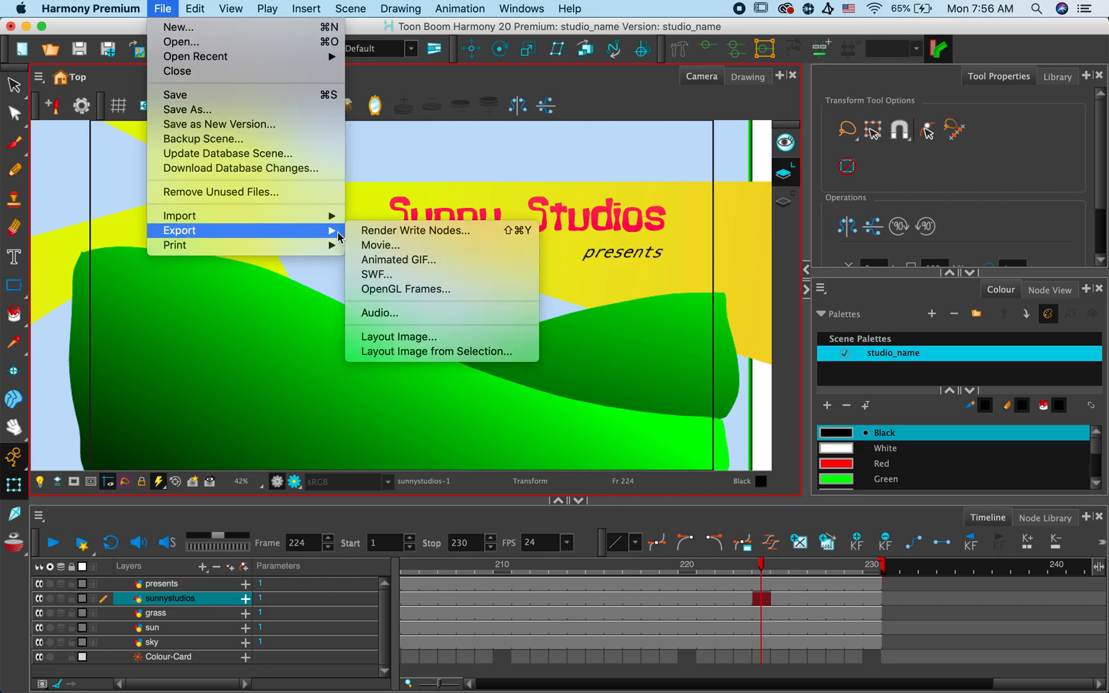
{"action": "left_click", "coordinate": [367, 246]}
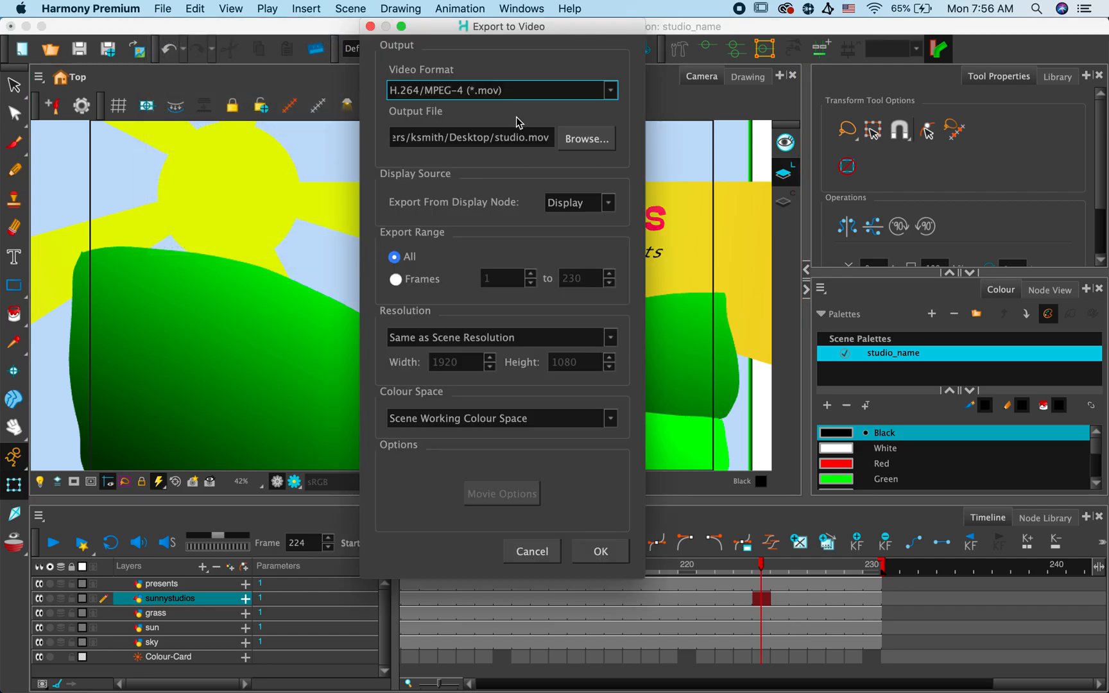
{"action": "left_click", "coordinate": [611, 91]}
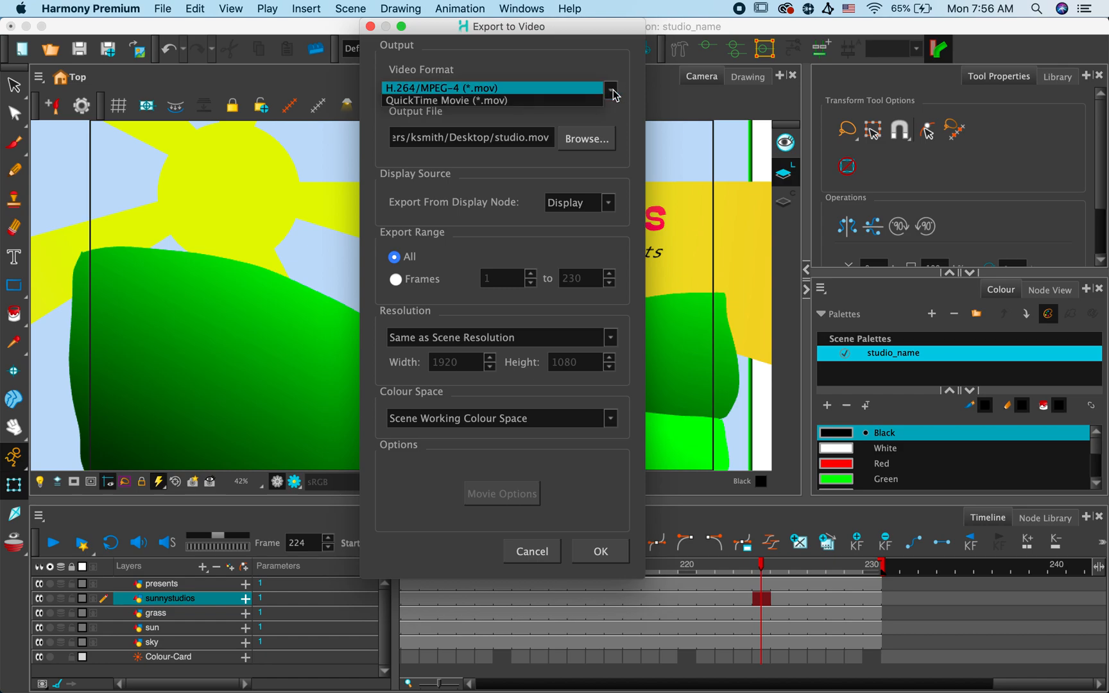
{"action": "left_click", "coordinate": [580, 100]}
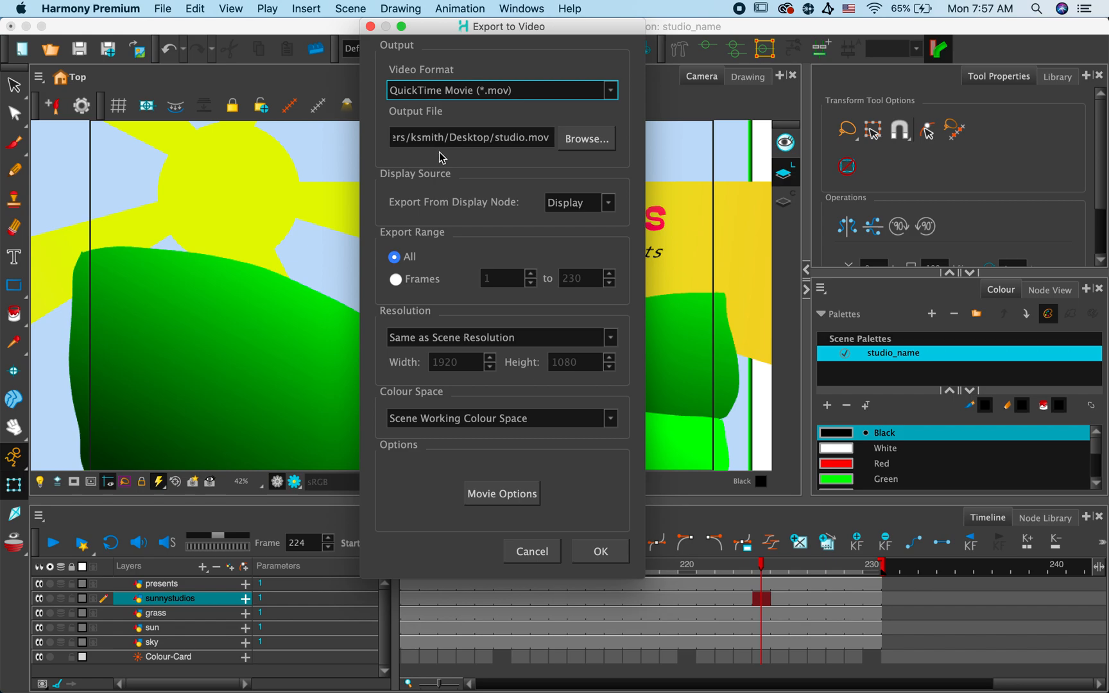
{"action": "left_click", "coordinate": [587, 139]}
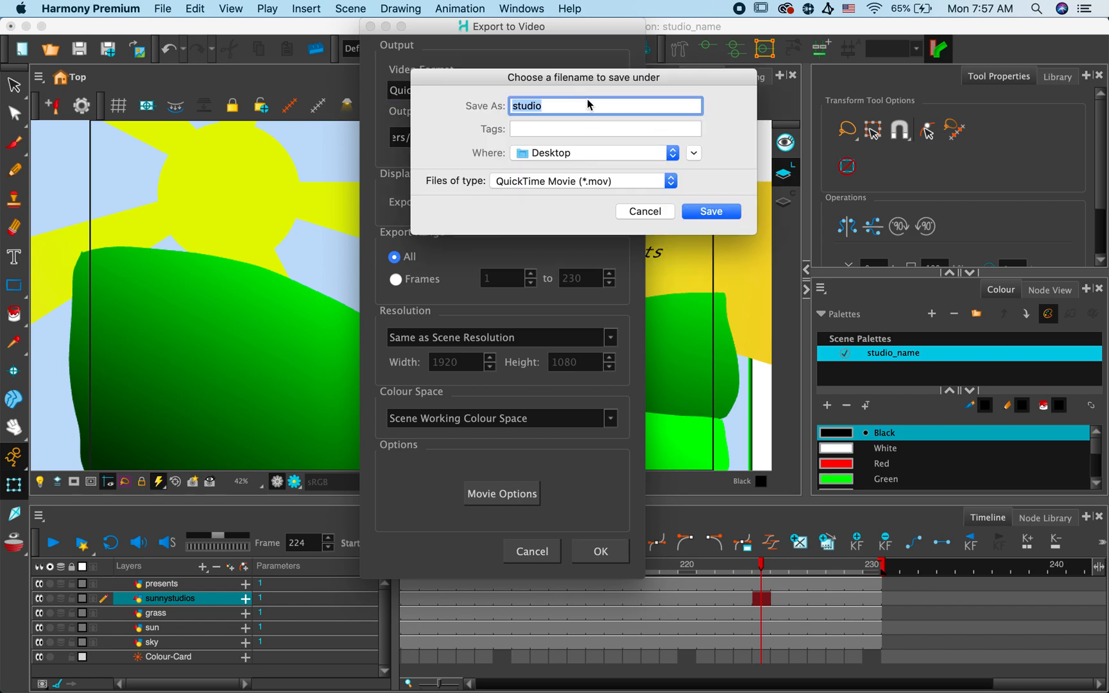
{"action": "left_click", "coordinate": [711, 211]}
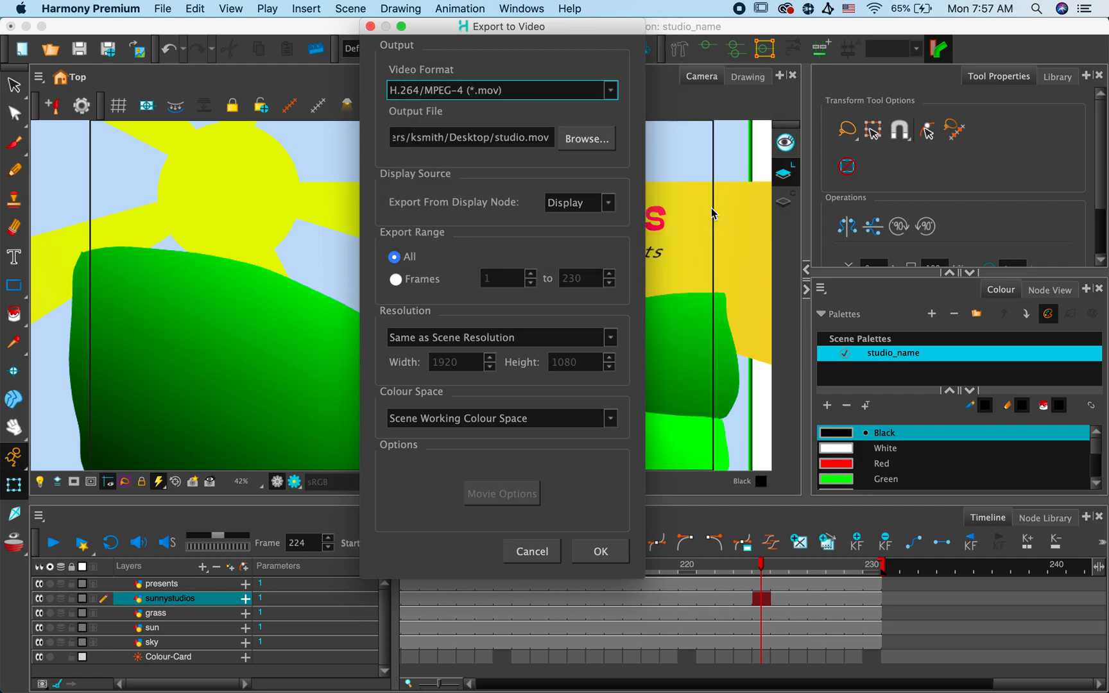
{"action": "left_click", "coordinate": [554, 92]}
{"action": "left_click", "coordinate": [549, 101]}
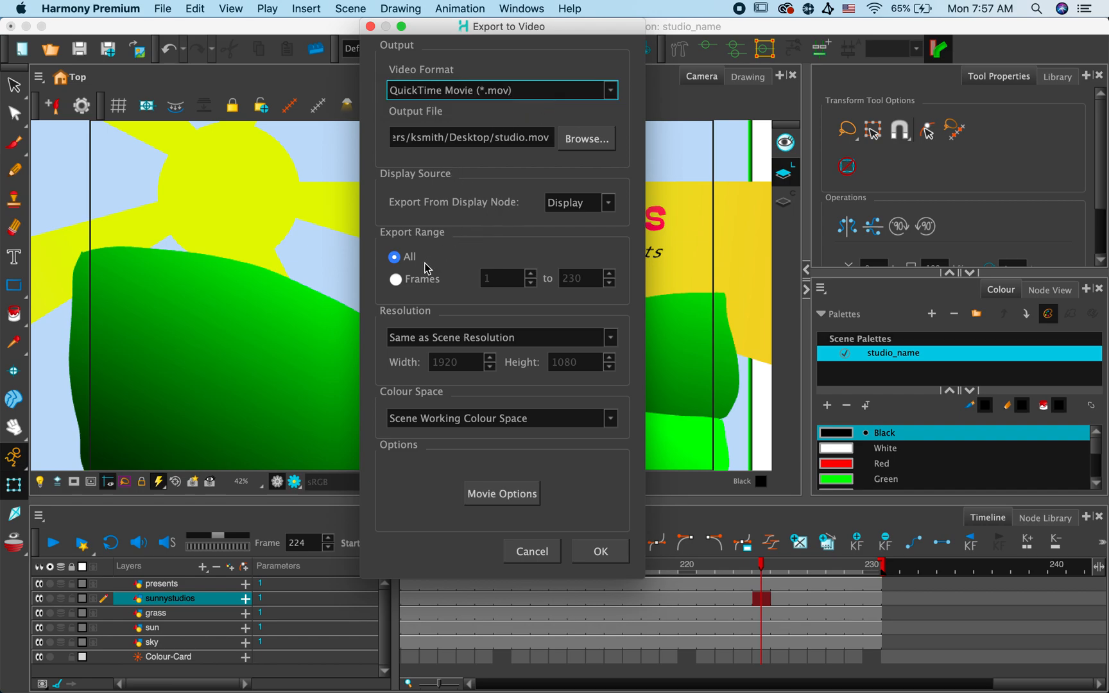
{"action": "left_click", "coordinate": [596, 554]}
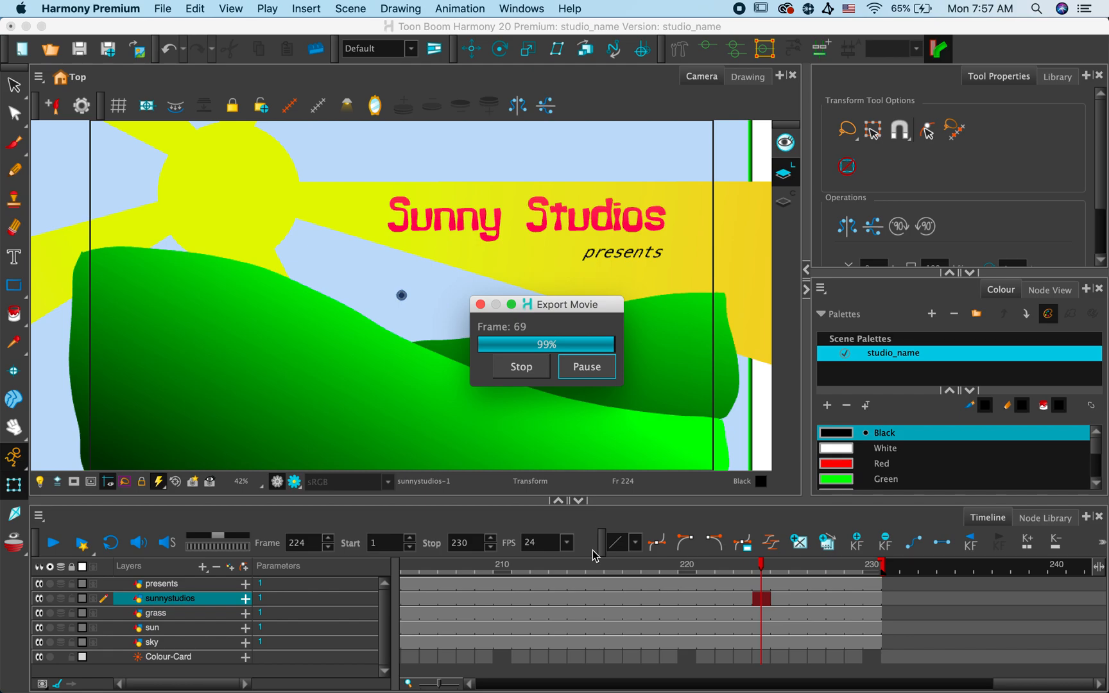
- Hide Harmony Premium to get back to the desktop
{"action": "left_click", "coordinate": [277, 181]}
{"action": "left_click", "coordinate": [119, 9]}
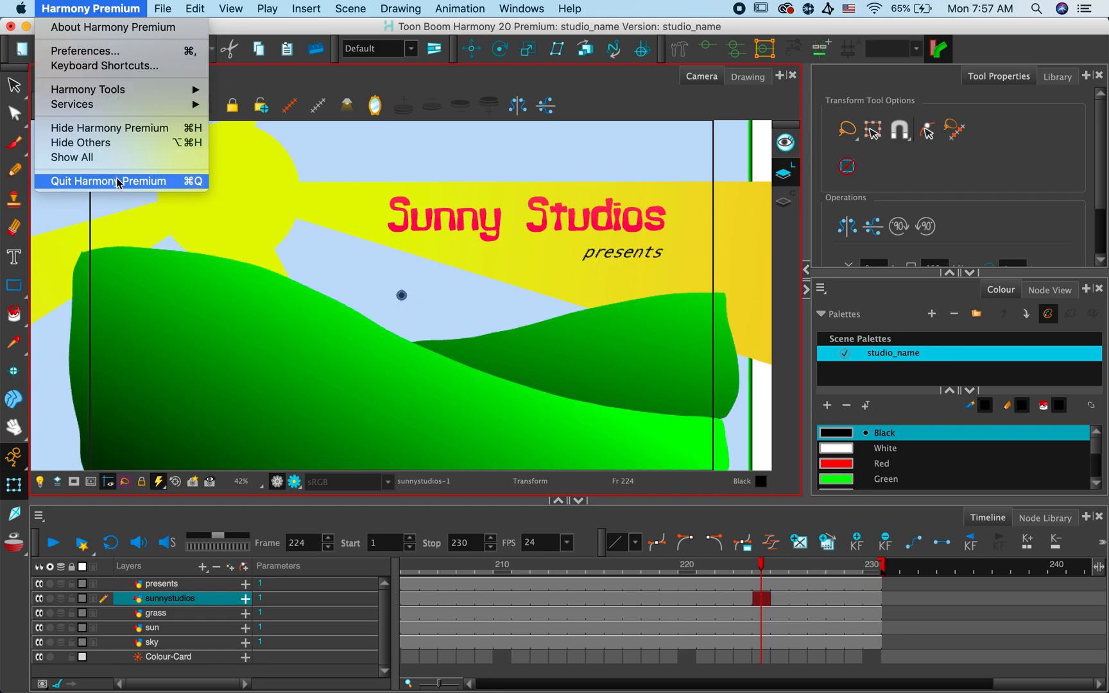
{"action": "left_click", "coordinate": [115, 133]}
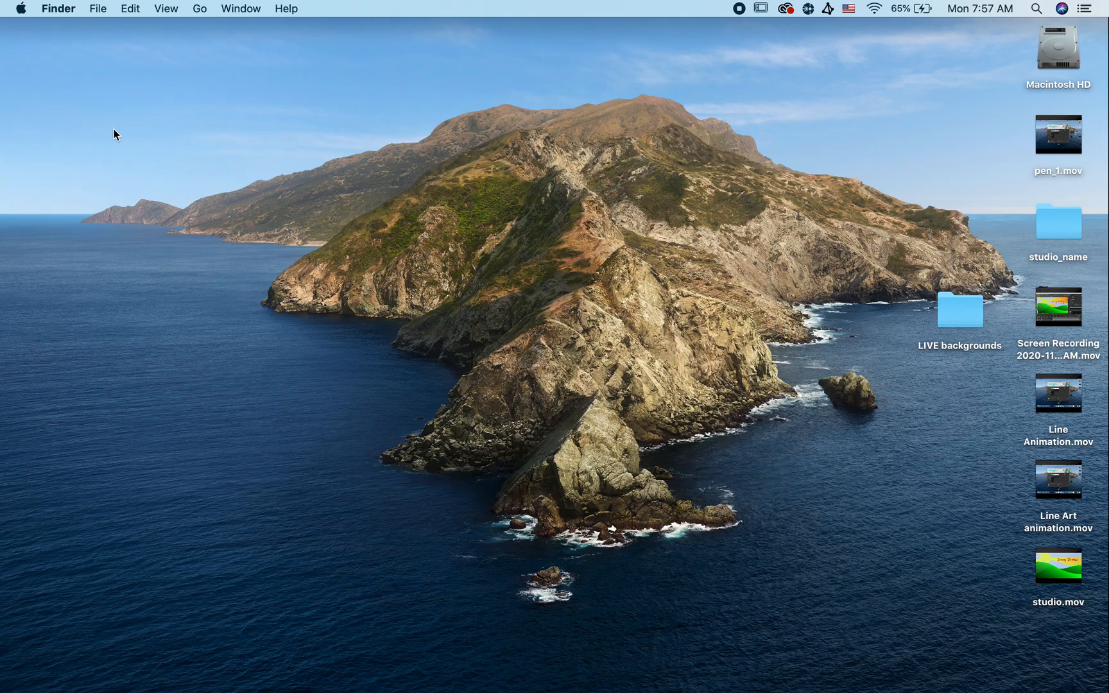
- Play the exported studio.mov from the Desktop in QuickTime Player through to the end and close it
{"action": "double_click", "coordinate": [1075, 569]}
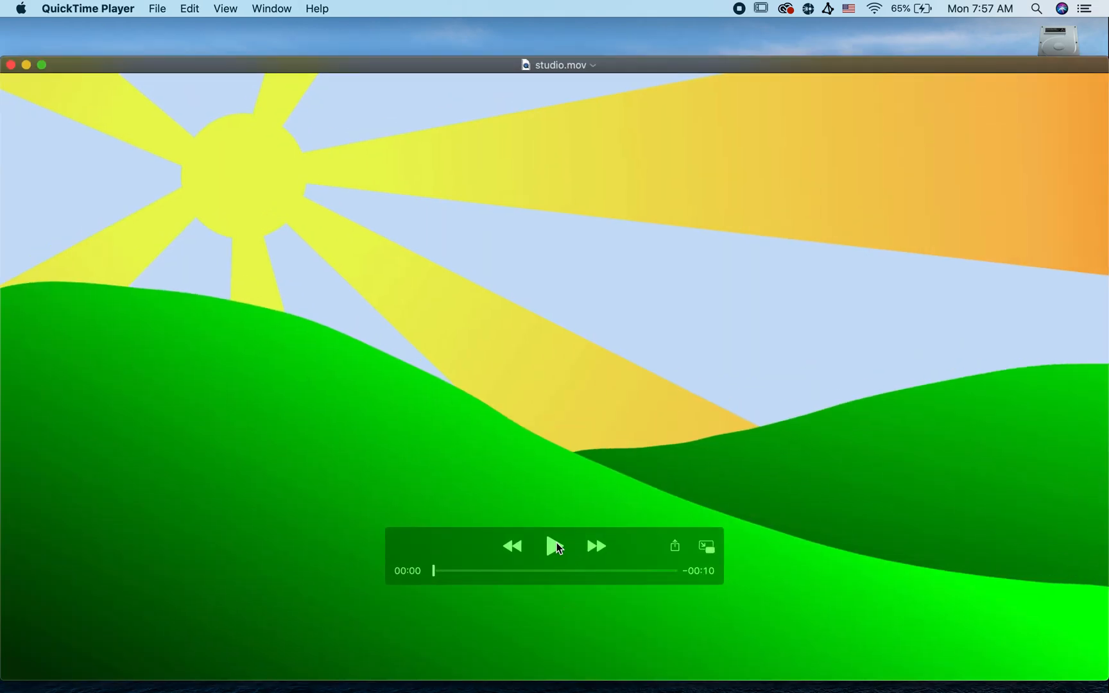
{"action": "left_click", "coordinate": [555, 545]}
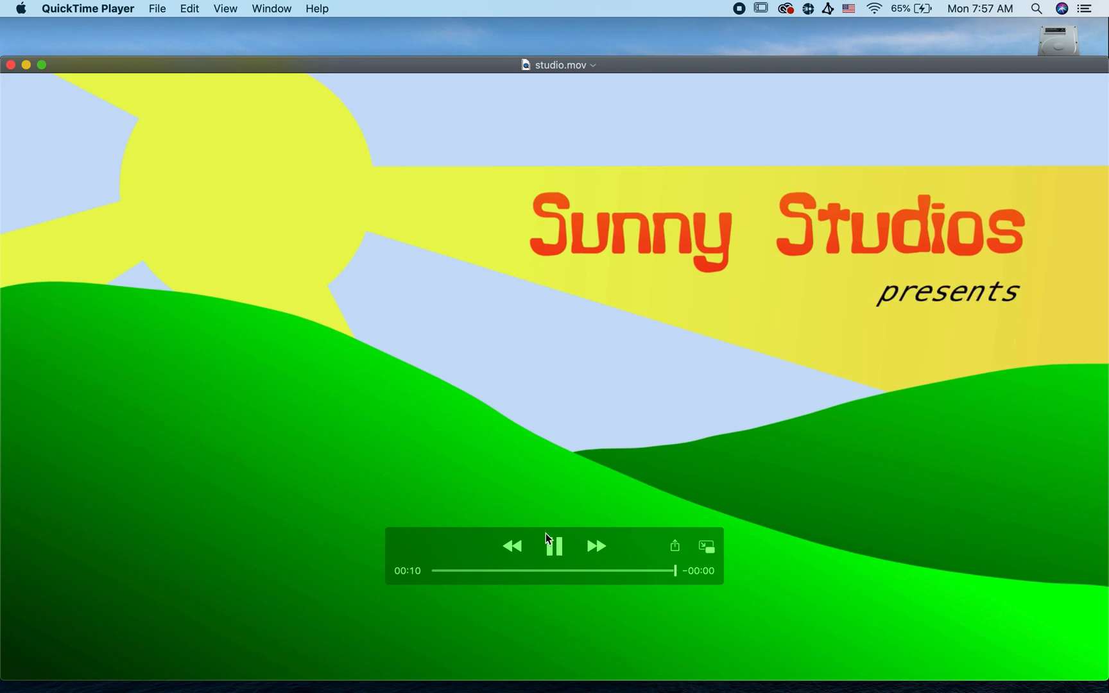
{"action": "left_click", "coordinate": [11, 65]}
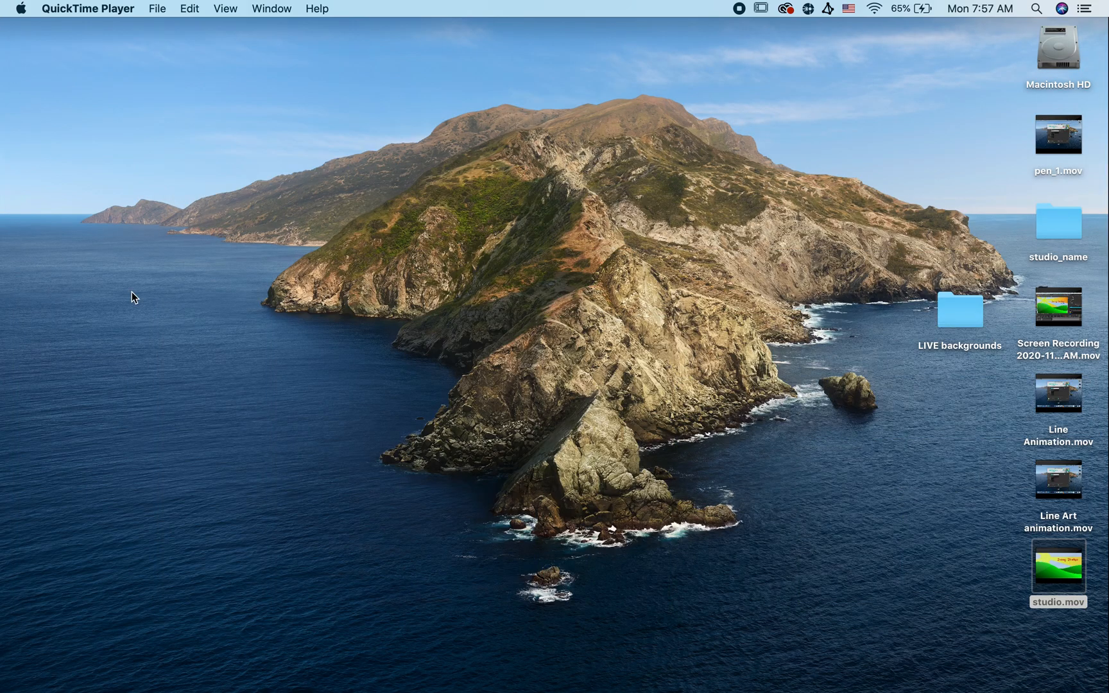